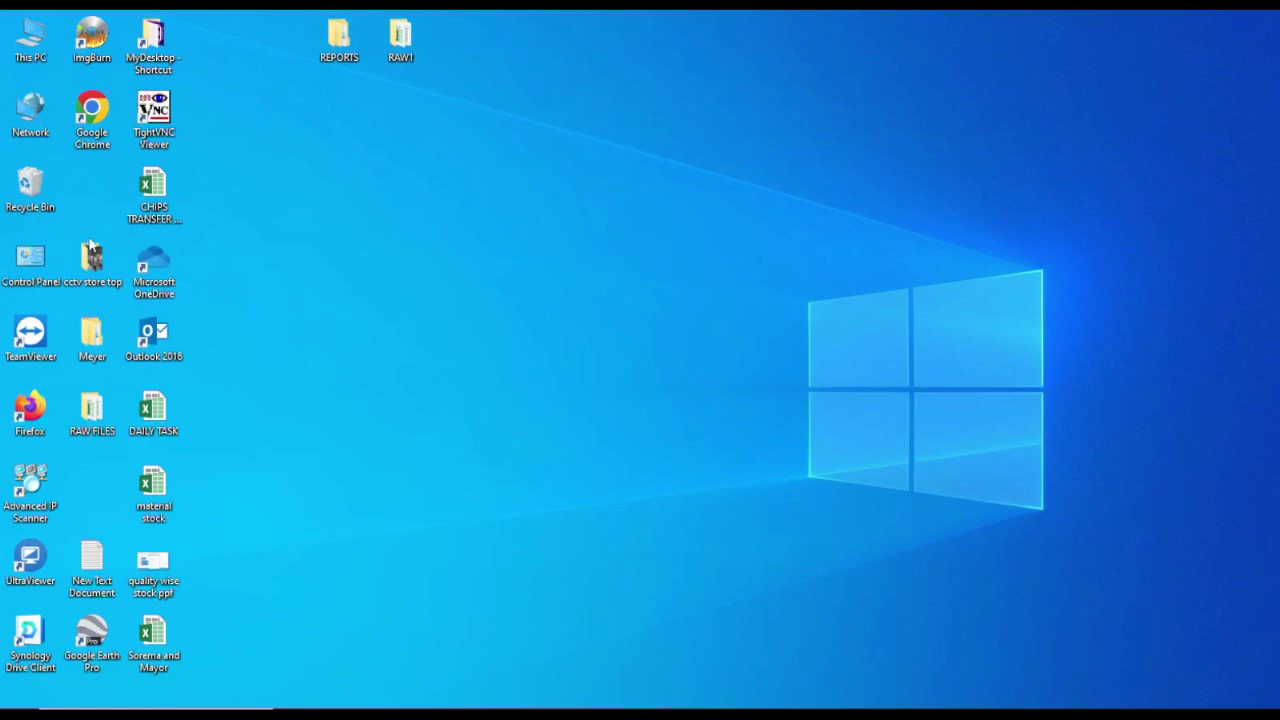
Step: Launch Google Chrome and load the google.com homepage
{"action": "double_click", "coordinate": [93, 118]}
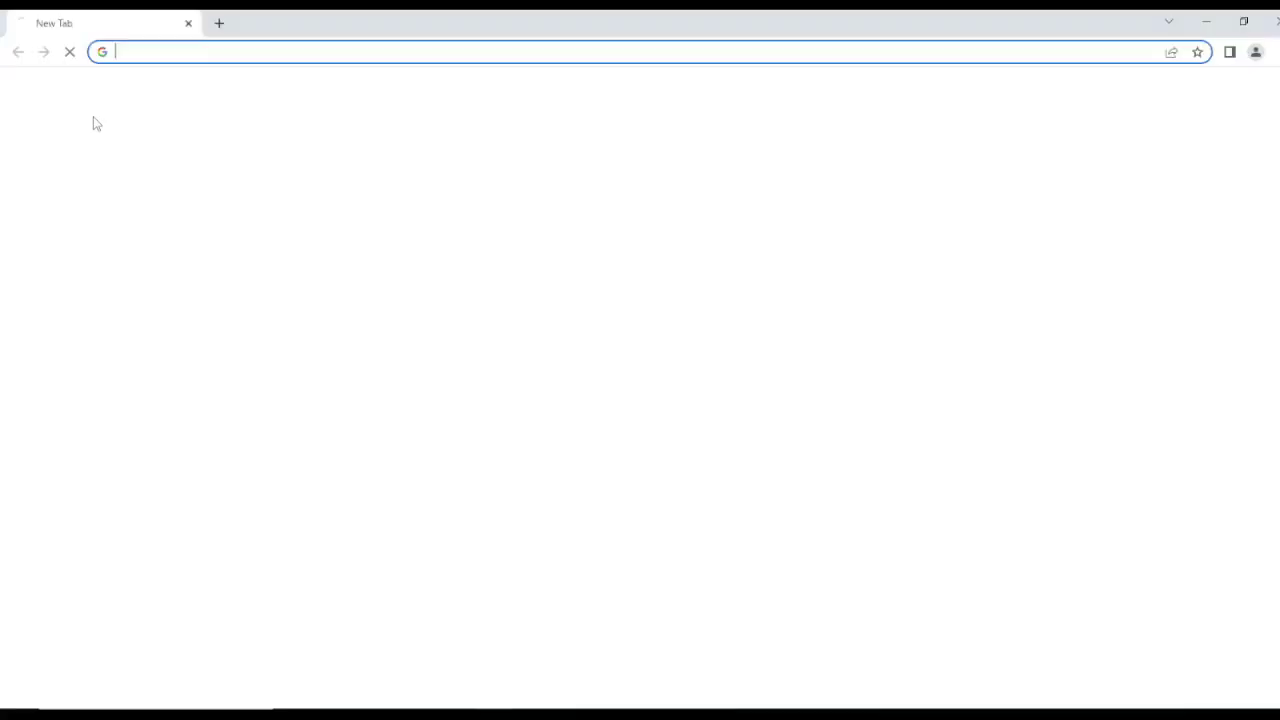
{"action": "left_click", "coordinate": [155, 55]}
{"action": "type", "text": "o"}
{"action": "key", "text": "BackSpace"}
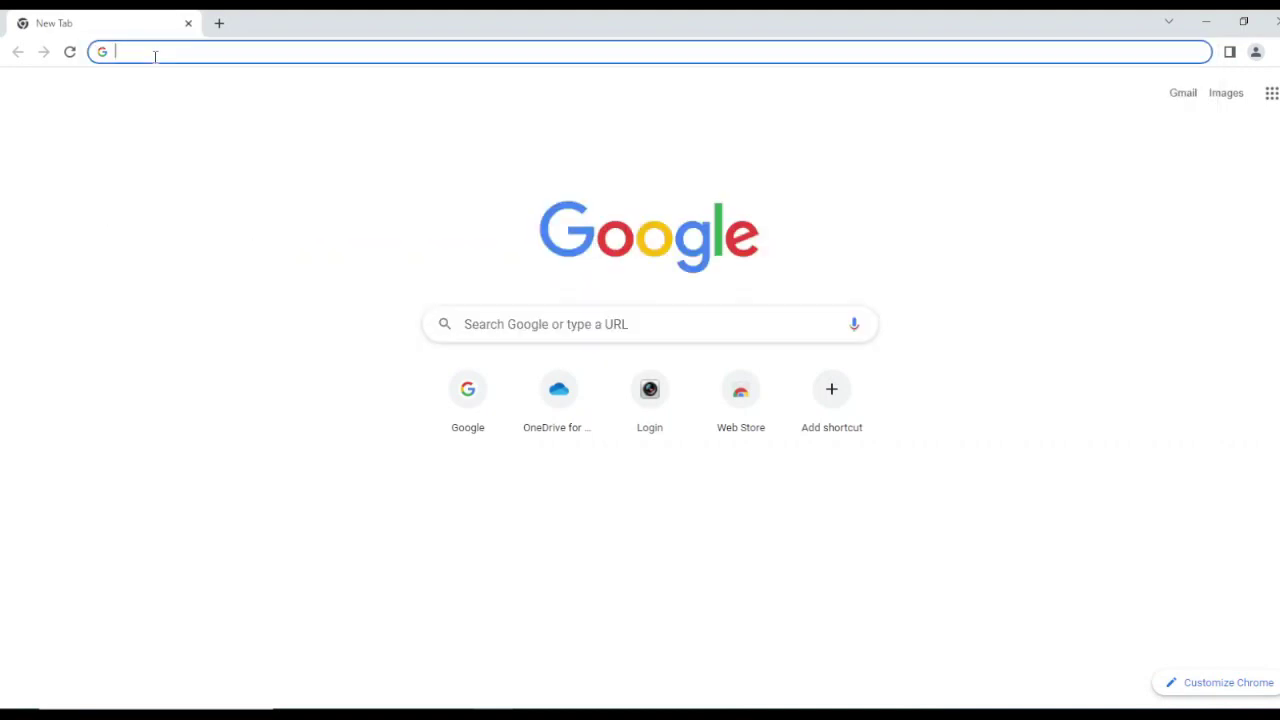
{"action": "type", "text": "google.com"}
{"action": "key", "text": "Return"}
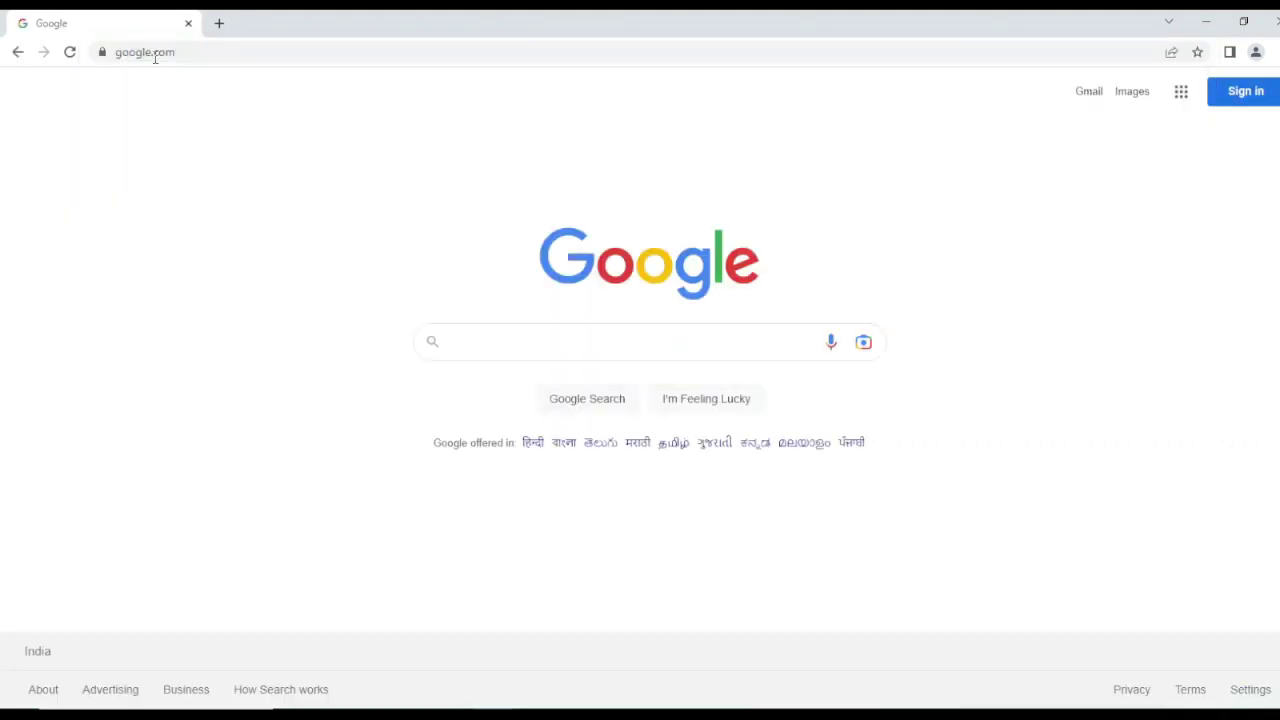
Step: Search 'wordpress org' and open the WordPress.org page offering WordPress 6.2
{"action": "type", "text": "wo"}
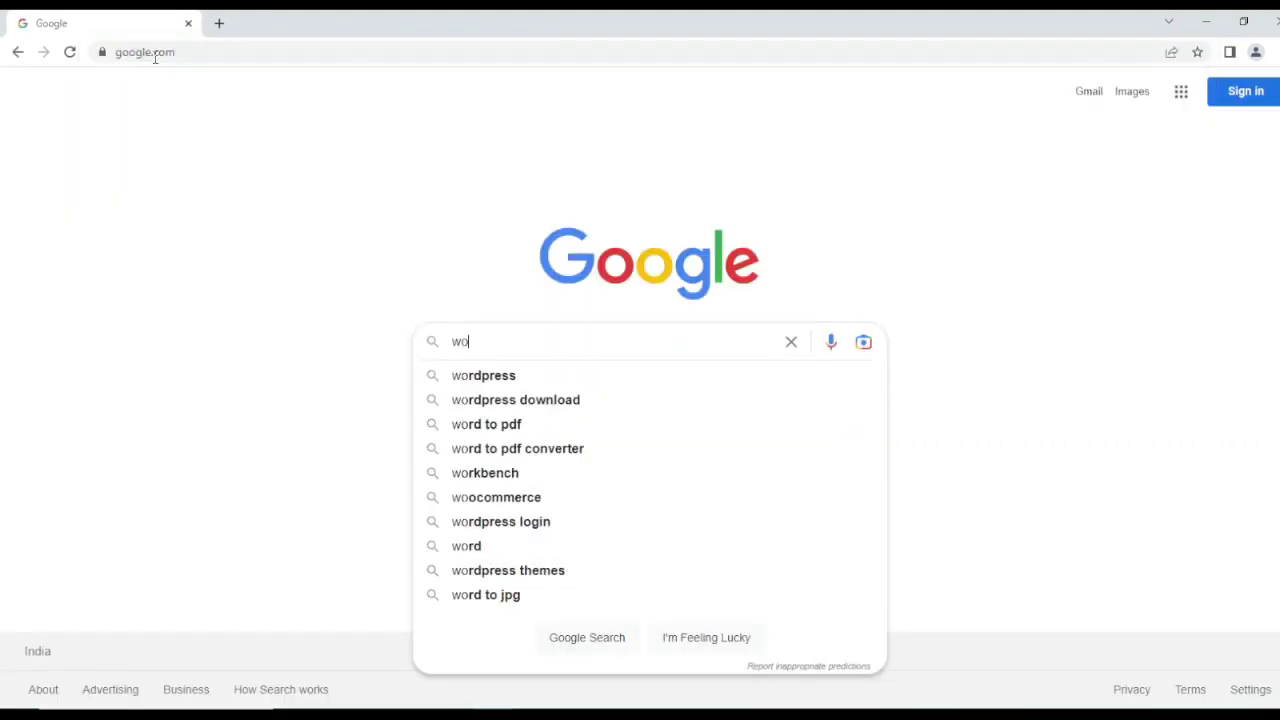
{"action": "type", "text": "rdpress o"}
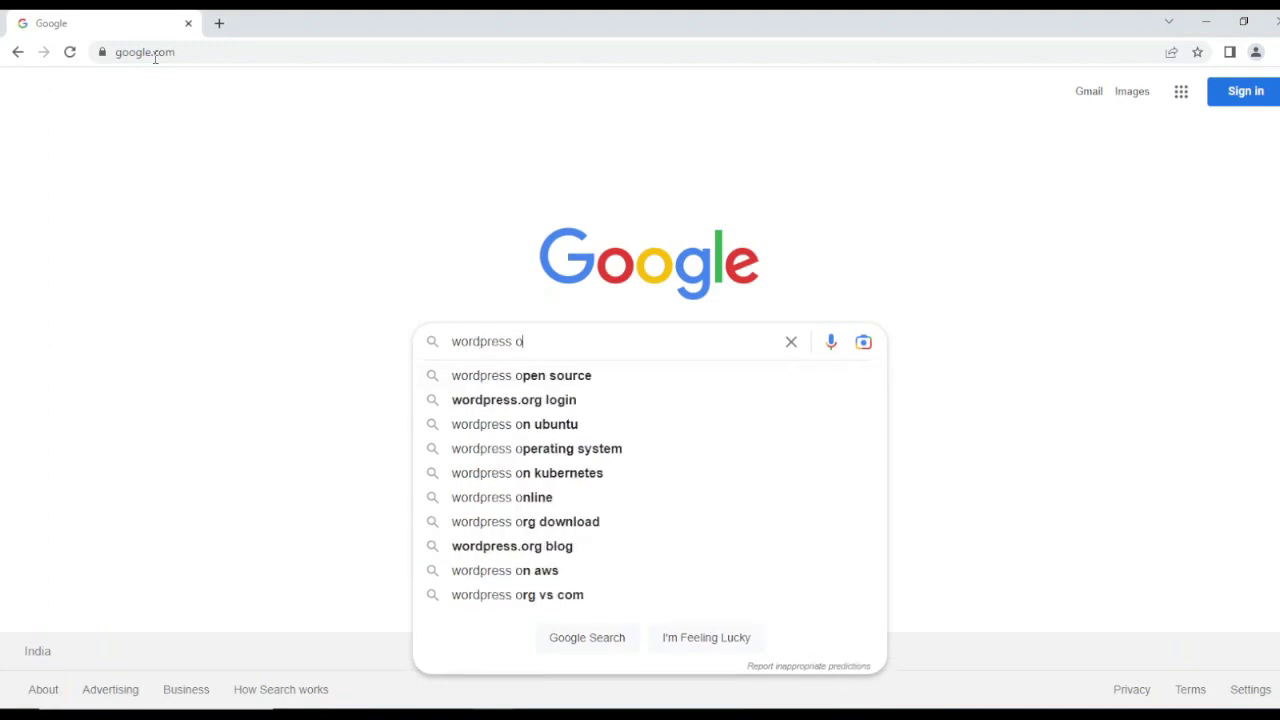
{"action": "type", "text": "rg"}
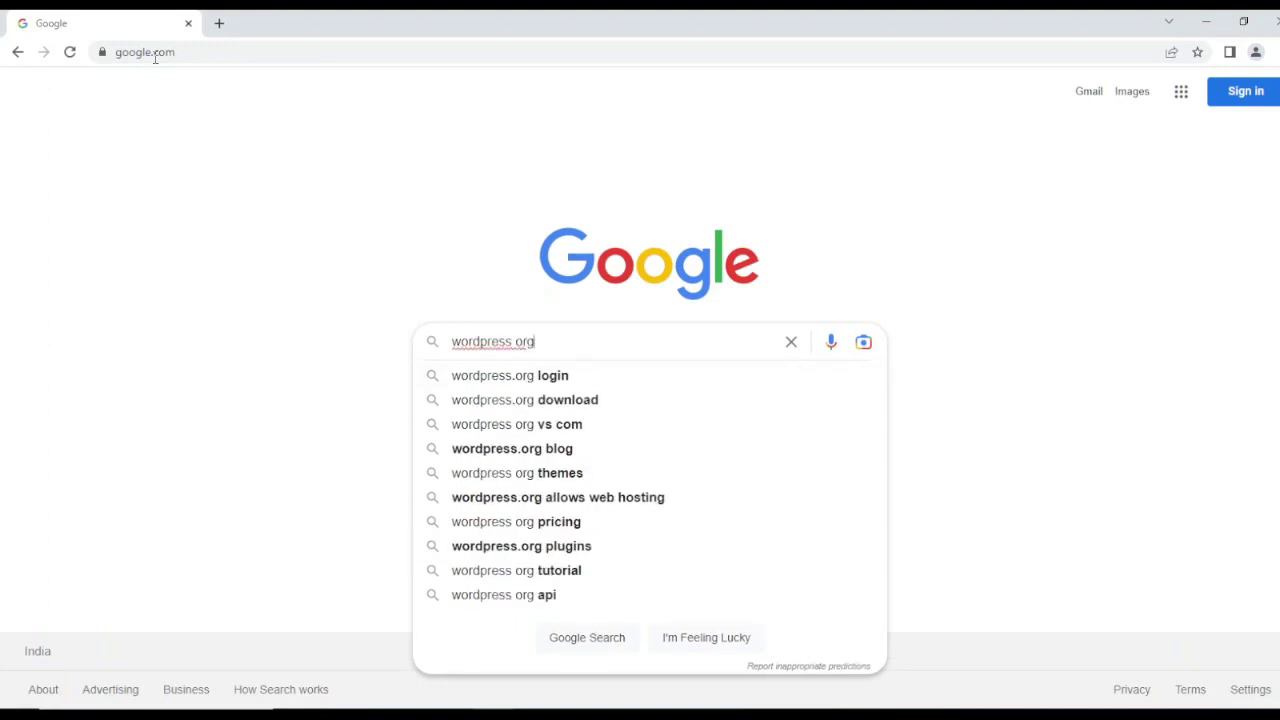
{"action": "key", "text": "Return"}
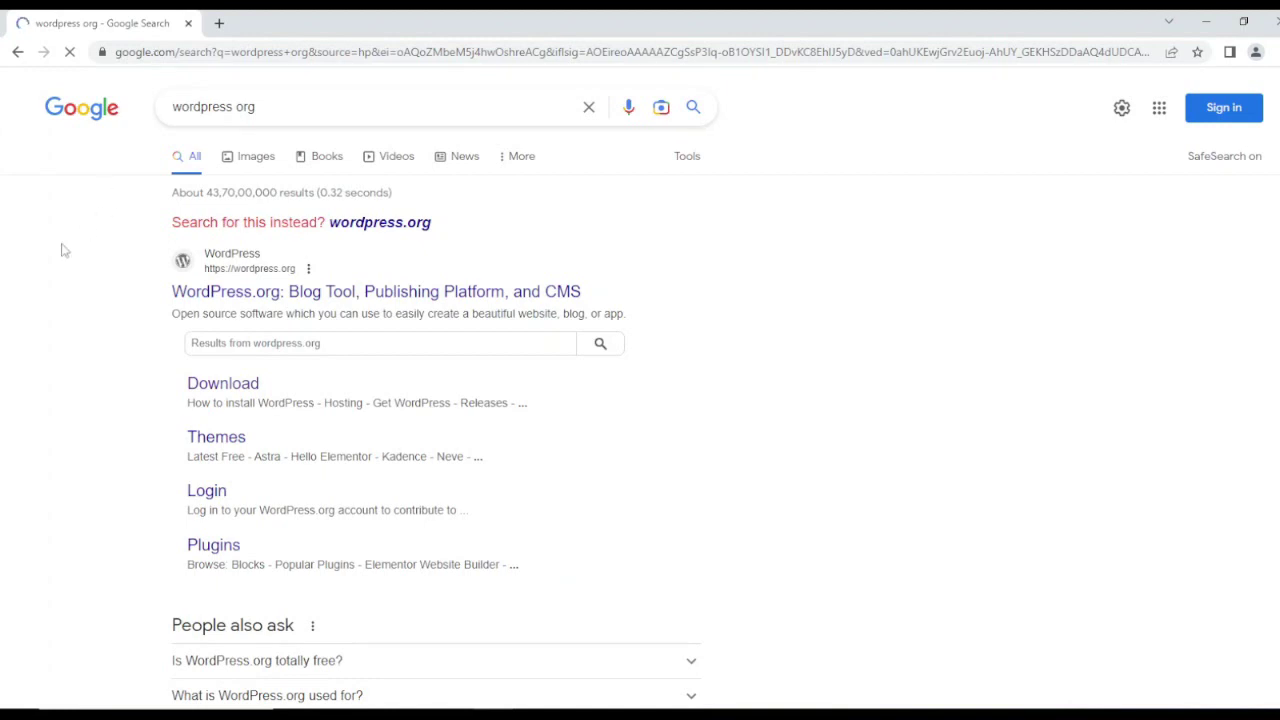
{"action": "left_click", "coordinate": [214, 394]}
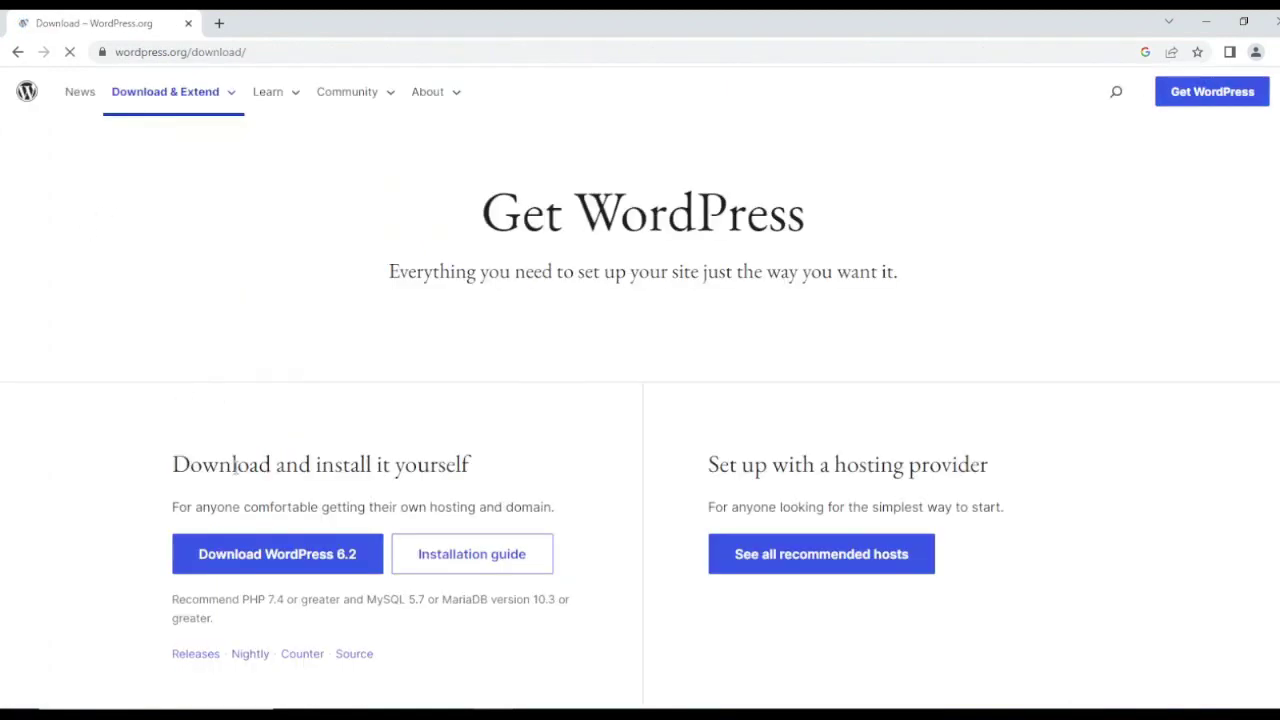
{"action": "scroll", "coordinate": [234, 465], "scroll_direction": "down", "scroll_amount": 2}
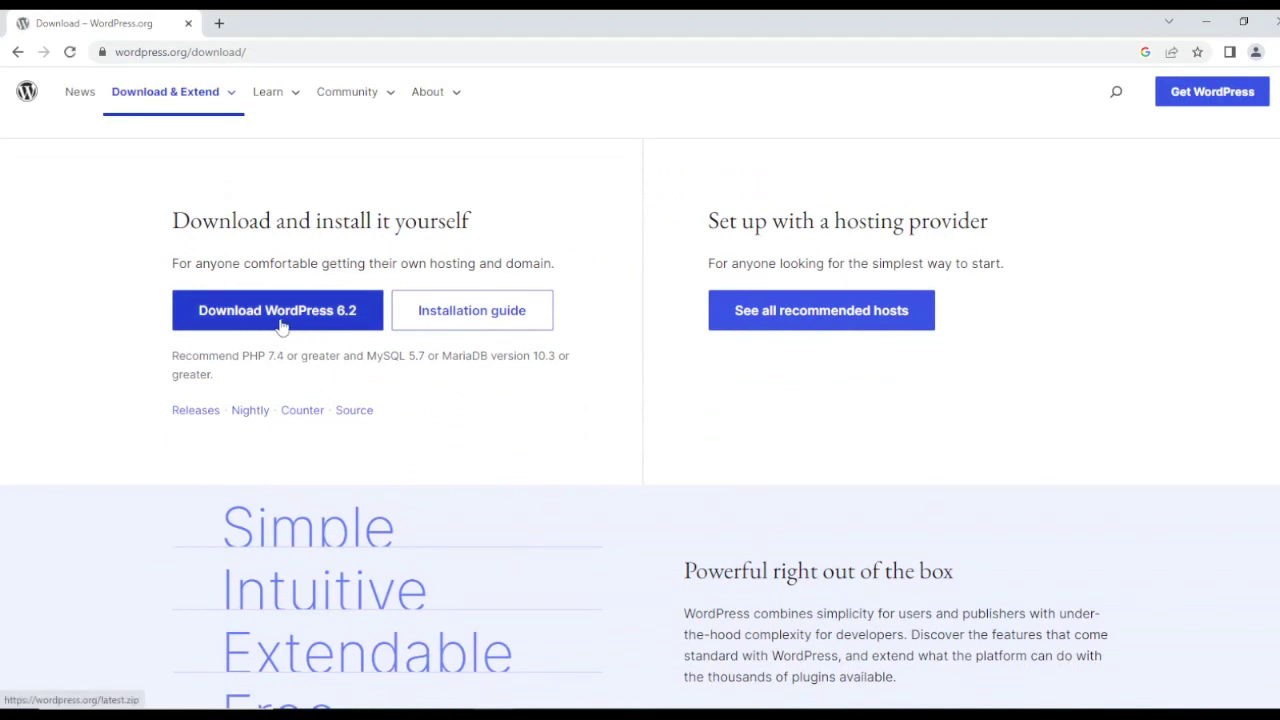
Step: Search Google for 'xampp download', open the Apache Friends XAMPP page, then close Chrome
{"action": "left_click", "coordinate": [280, 51]}
{"action": "type", "text": "go"}
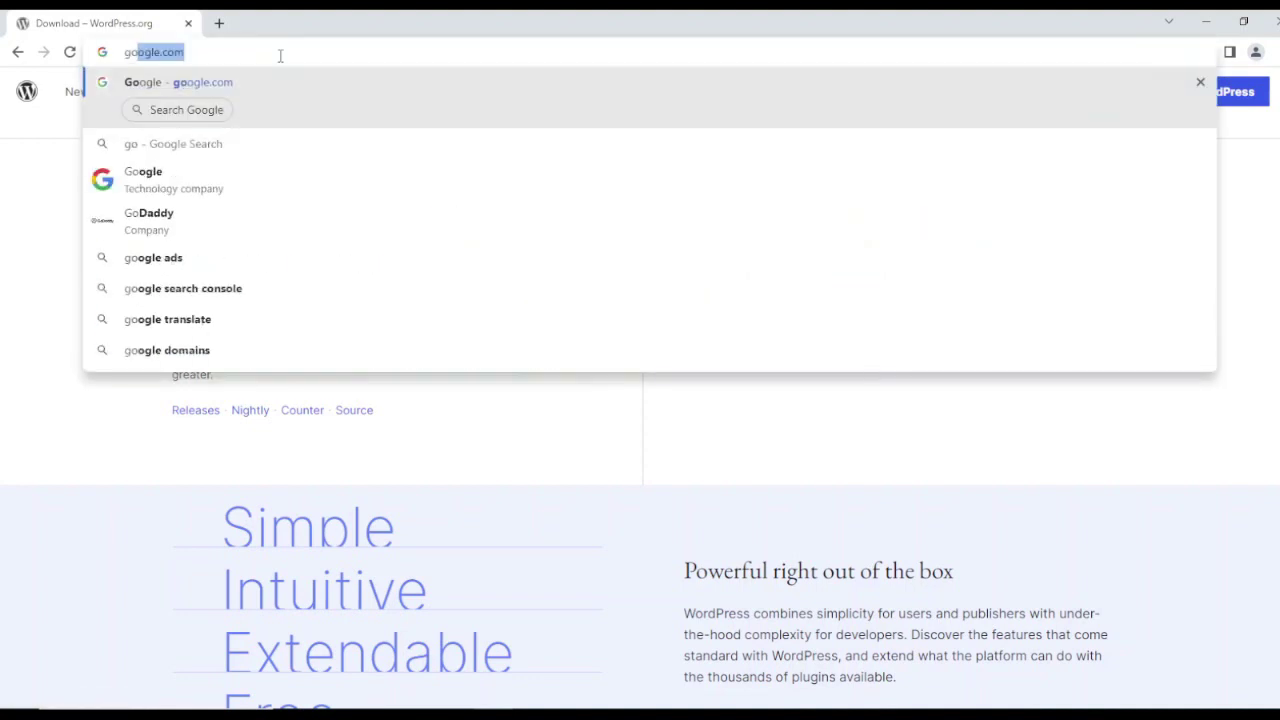
{"action": "key", "text": "Return"}
{"action": "type", "text": "xampp"}
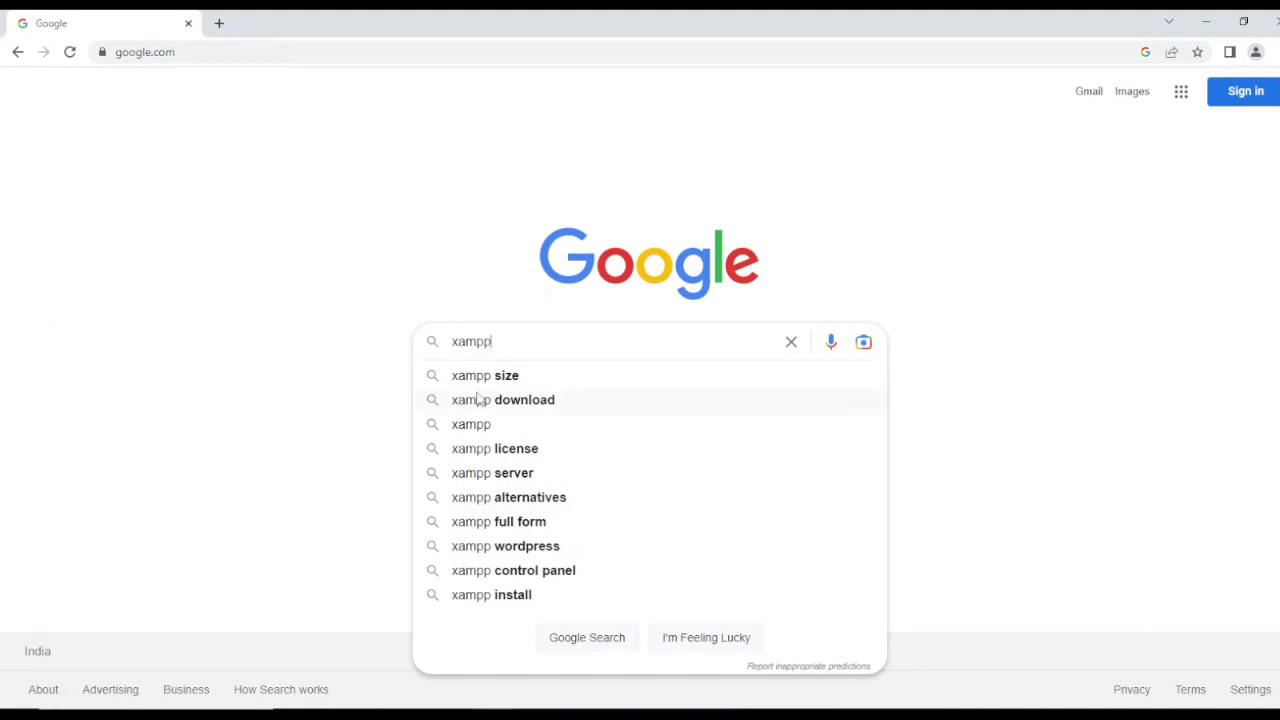
{"action": "left_click", "coordinate": [485, 402]}
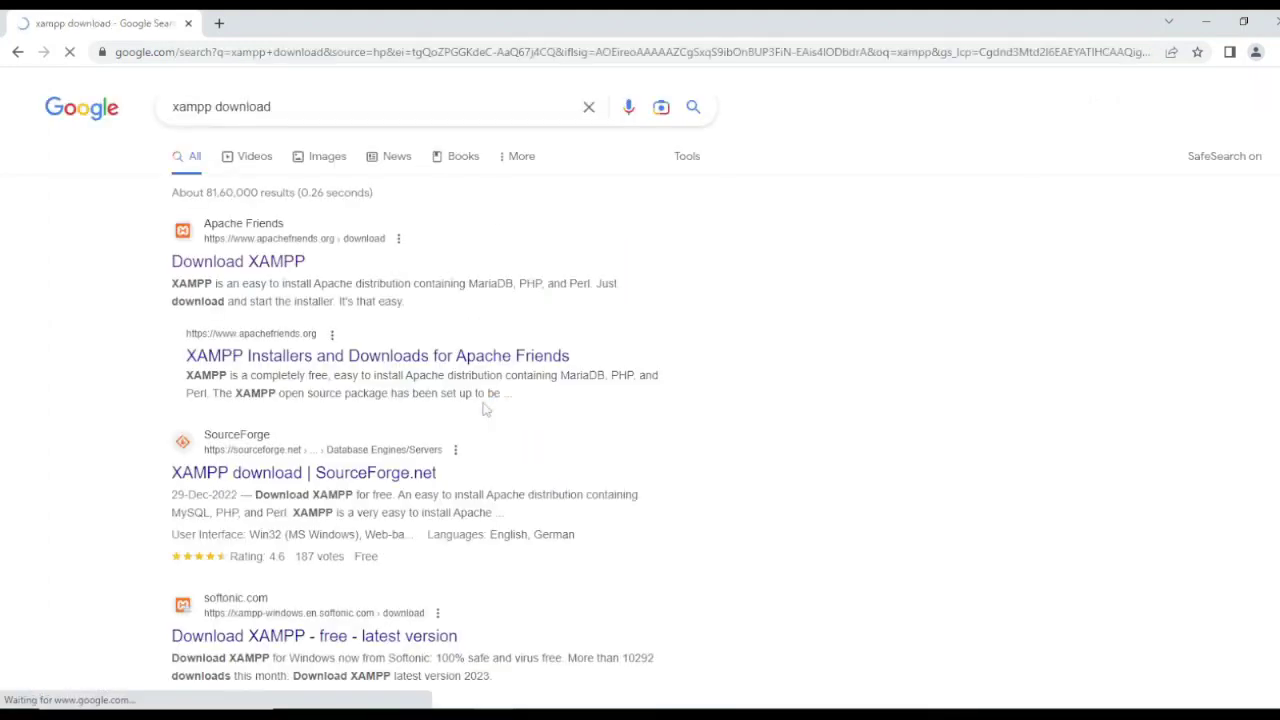
{"action": "left_click", "coordinate": [218, 265]}
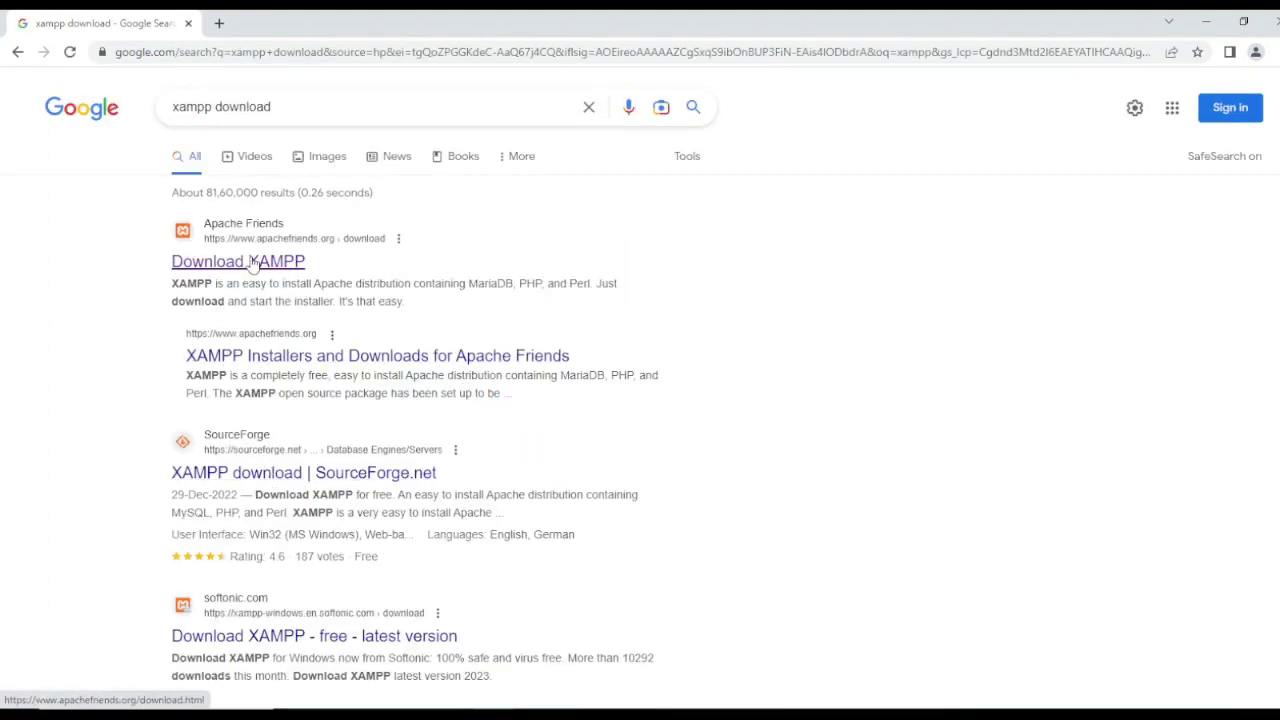
{"action": "left_click", "coordinate": [268, 270]}
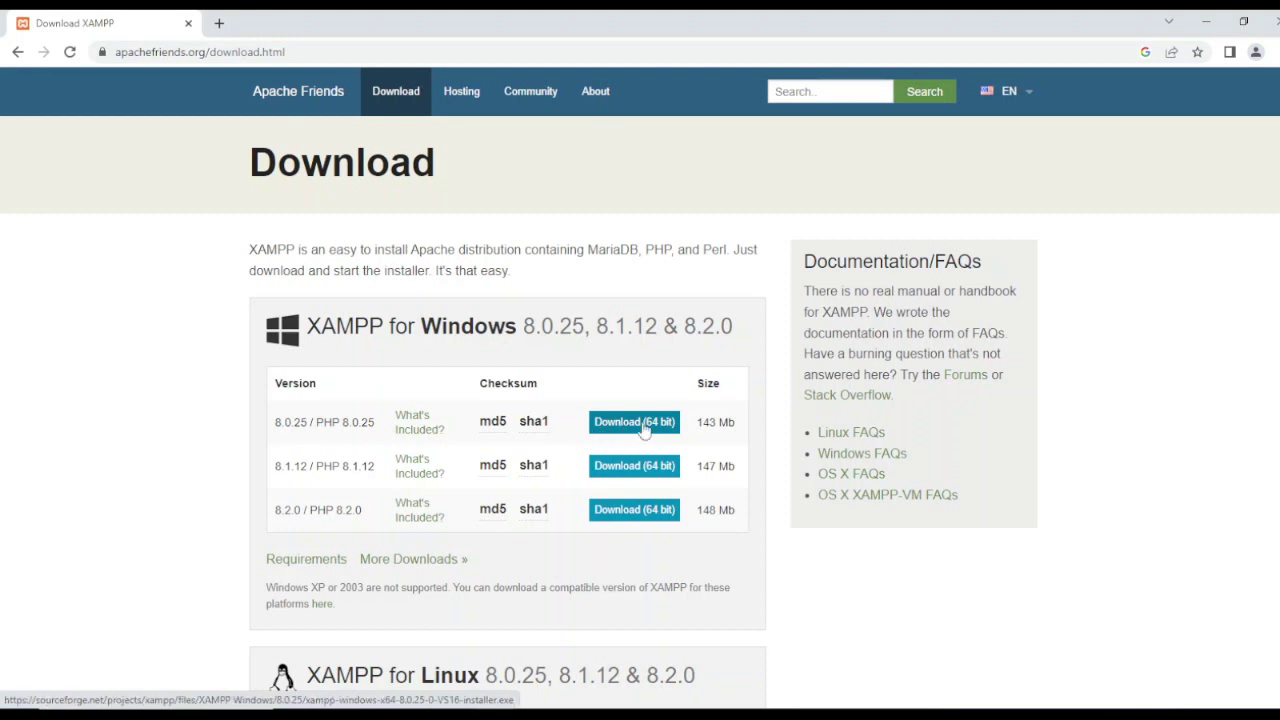
{"action": "left_click", "coordinate": [1273, 18]}
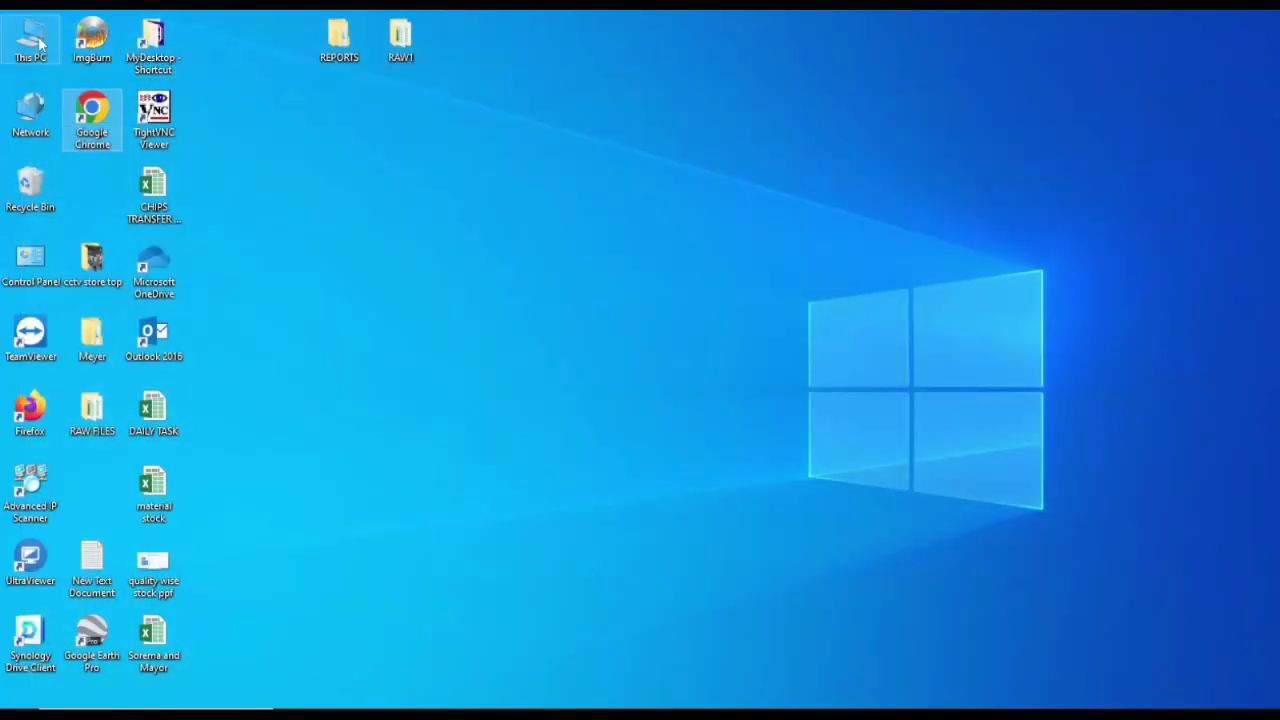
Step: Open Local Disk (C:) from This PC and select the wordpress-6.1.1 archive
{"action": "double_click", "coordinate": [32, 38]}
{"action": "double_click", "coordinate": [235, 318]}
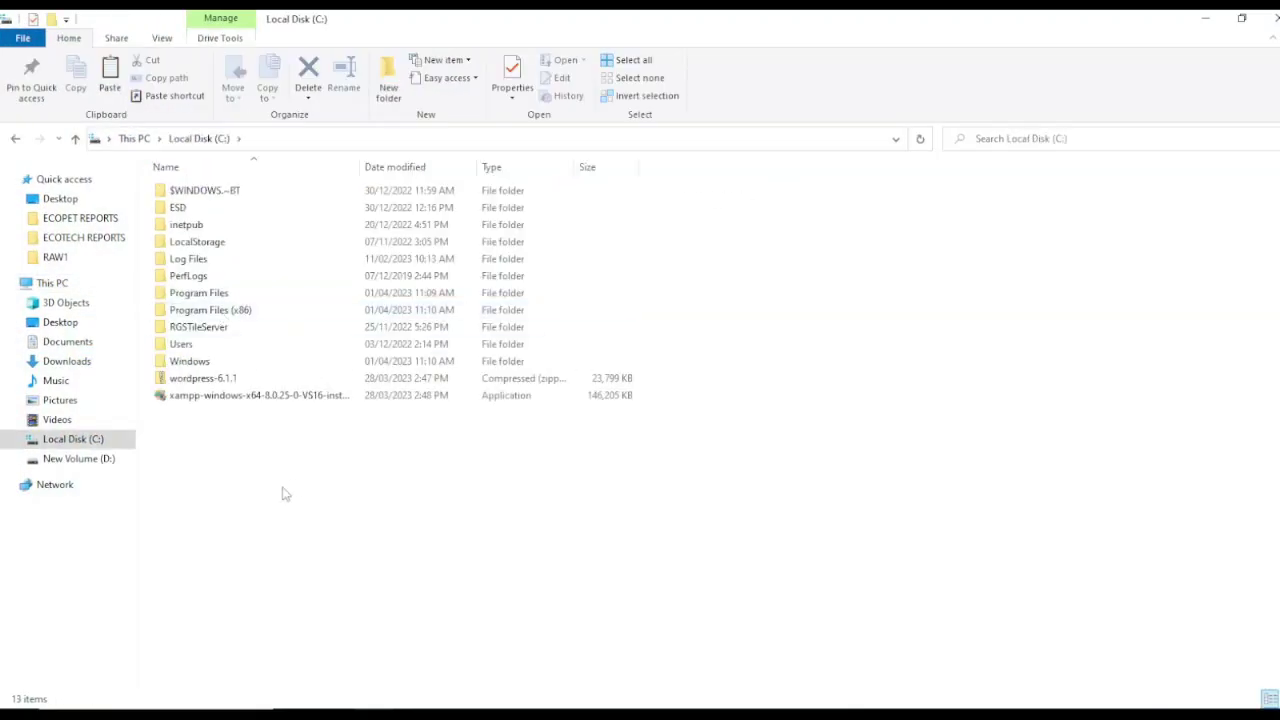
{"action": "left_click", "coordinate": [212, 379]}
{"action": "left_click", "coordinate": [233, 468]}
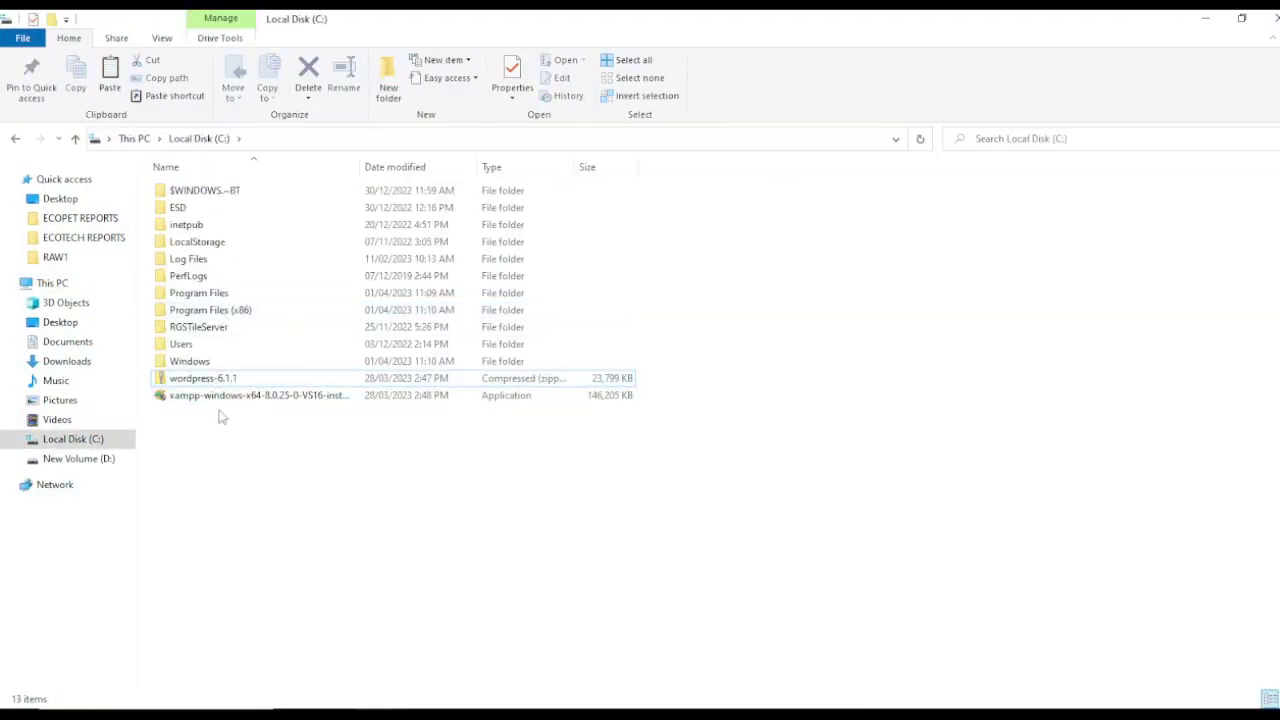
{"action": "left_click", "coordinate": [221, 397]}
{"action": "left_click", "coordinate": [231, 476]}
{"action": "left_click", "coordinate": [225, 380]}
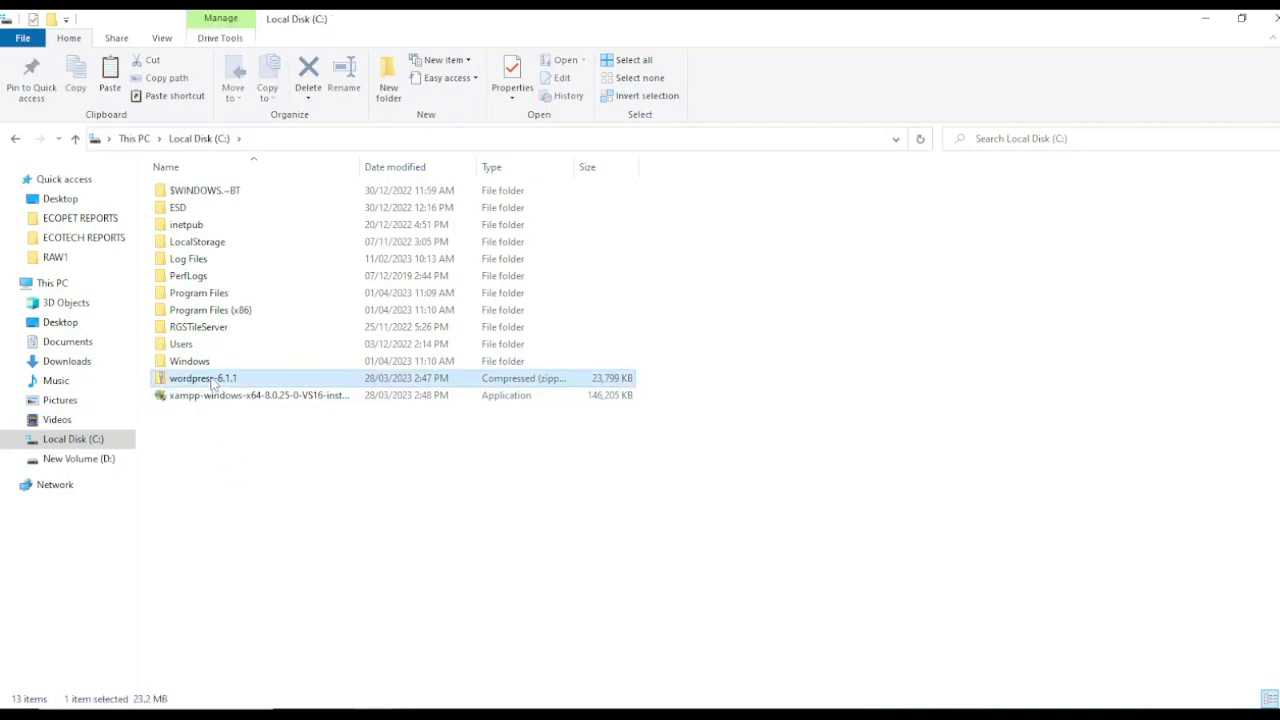
{"action": "left_click", "coordinate": [205, 396]}
{"action": "left_click", "coordinate": [205, 382]}
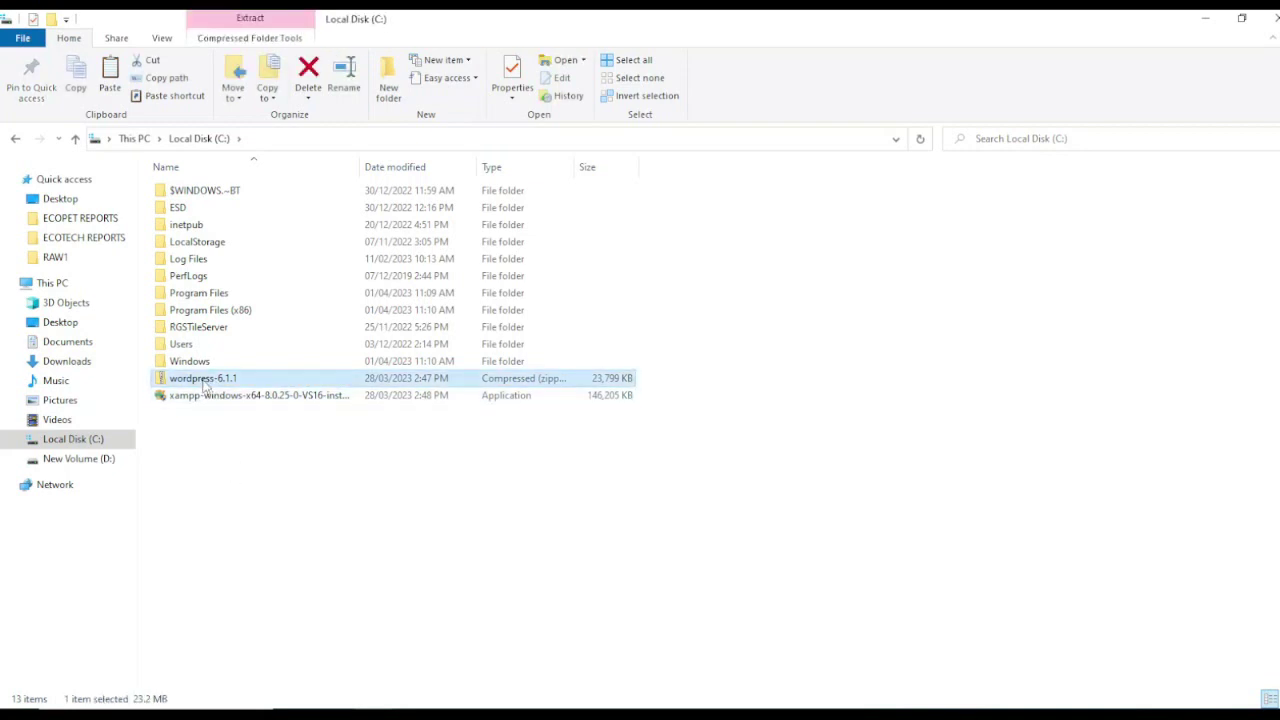
Step: Extract wordpress-6.1.1 in place with 7-Zip, producing a wordpress folder
{"action": "right_click", "coordinate": [204, 384]}
{"action": "mouse_move", "coordinate": [245, 400]}
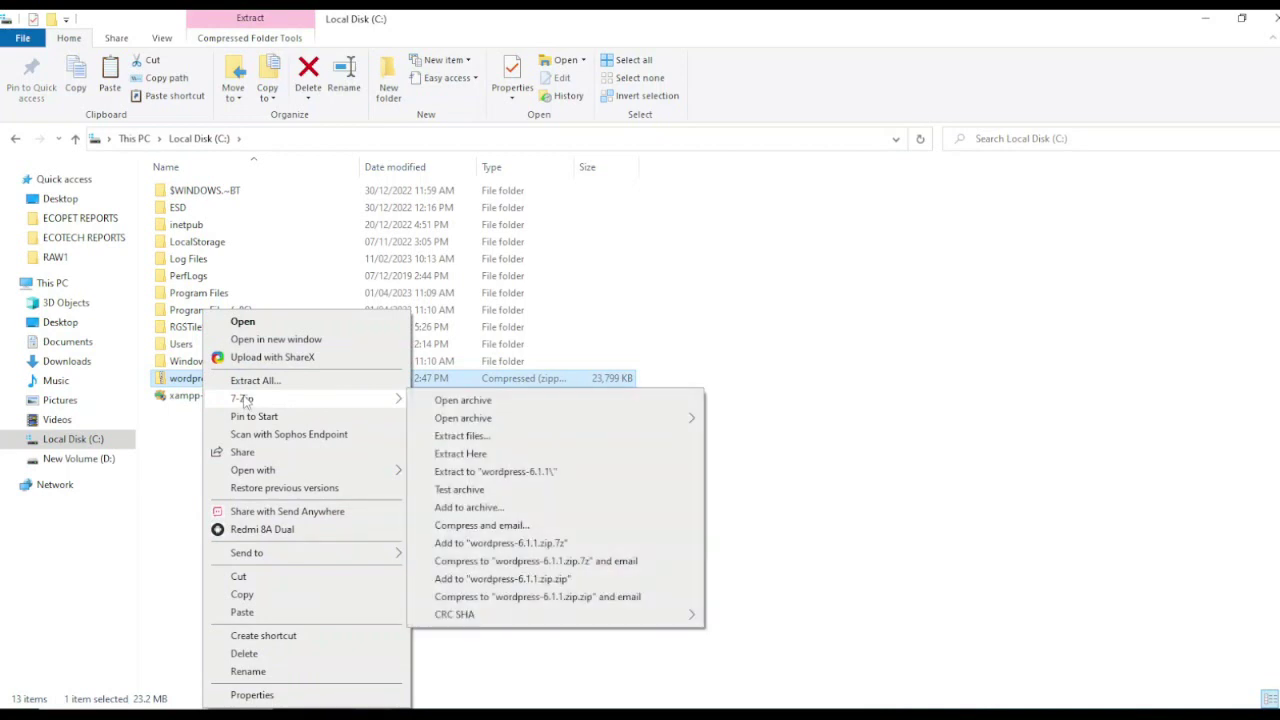
{"action": "left_click", "coordinate": [462, 455]}
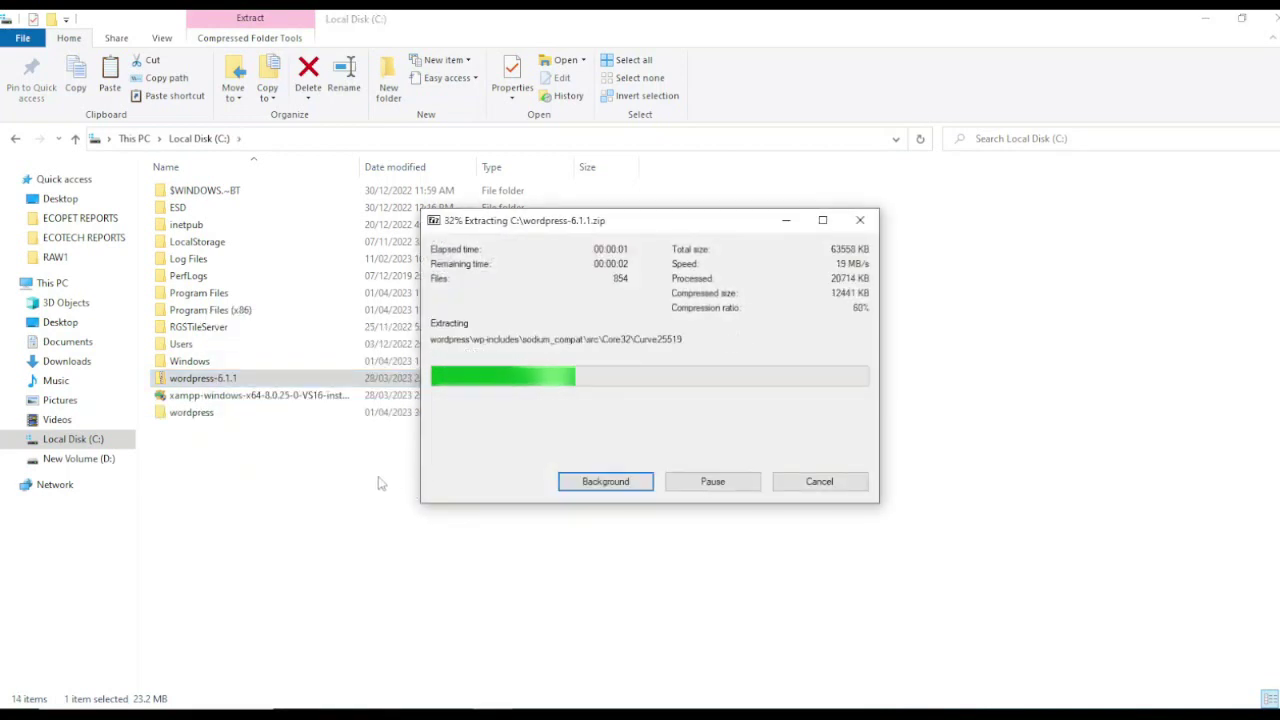
{"action": "left_click", "coordinate": [320, 465]}
{"action": "left_click", "coordinate": [206, 414]}
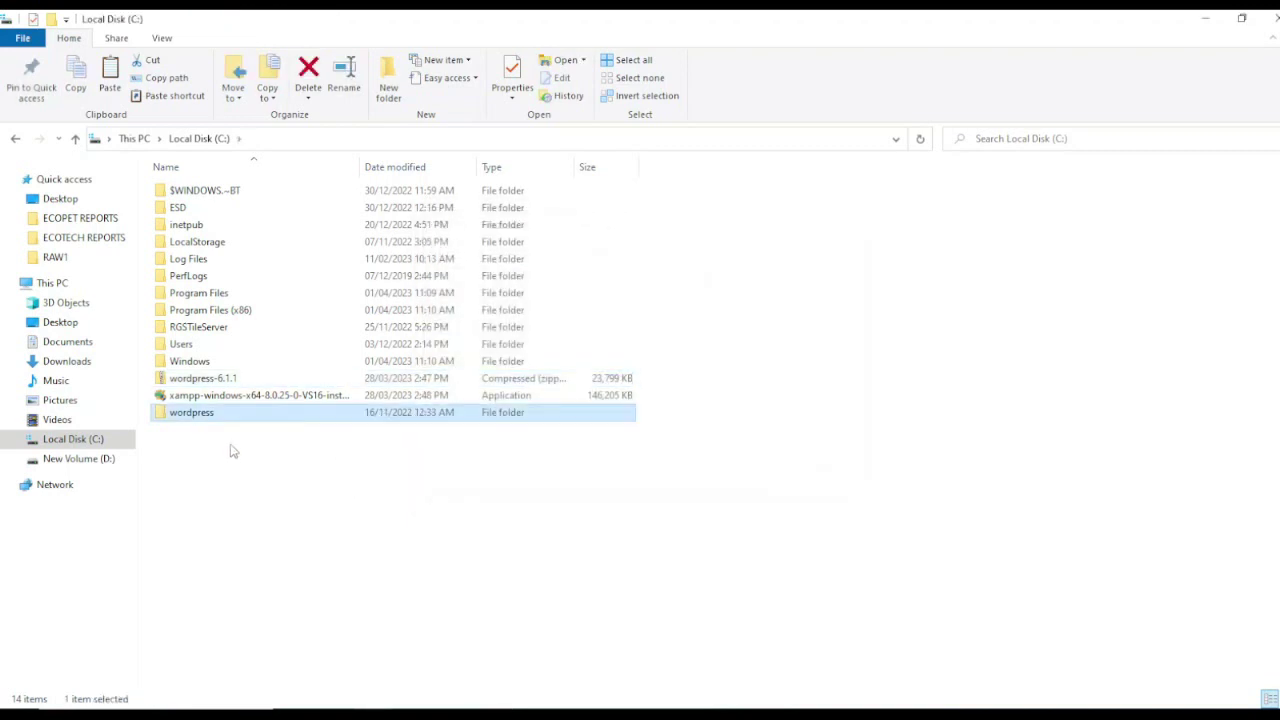
{"action": "left_click", "coordinate": [220, 398]}
{"action": "left_click", "coordinate": [358, 545]}
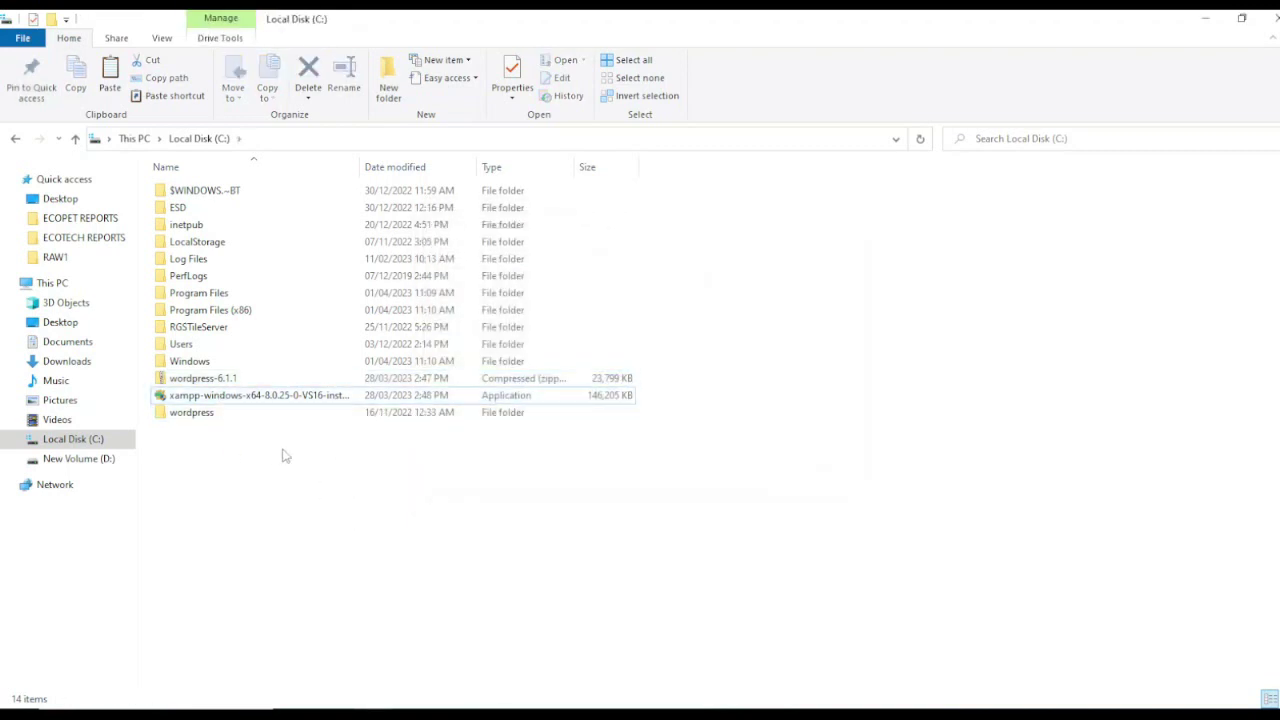
Step: Run the xampp installer as administrator, approving UAC and accepting the antivirus warnings
{"action": "right_click", "coordinate": [242, 402]}
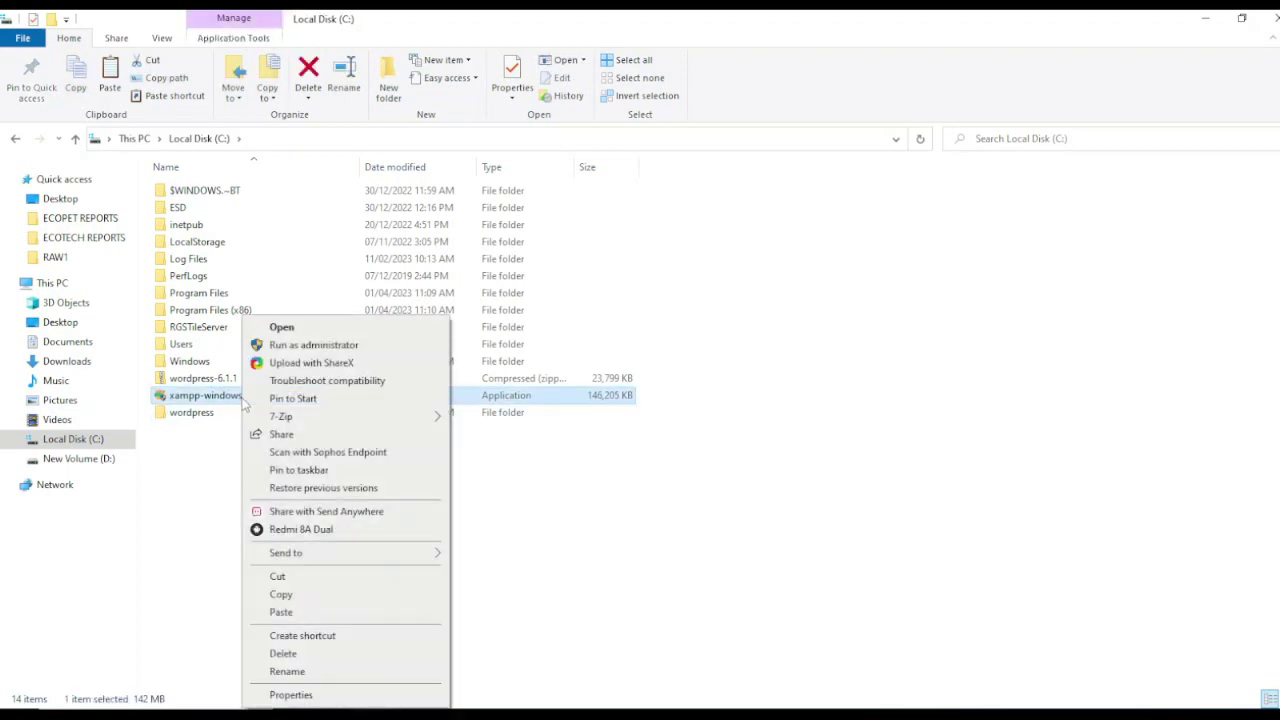
{"action": "left_click", "coordinate": [300, 344]}
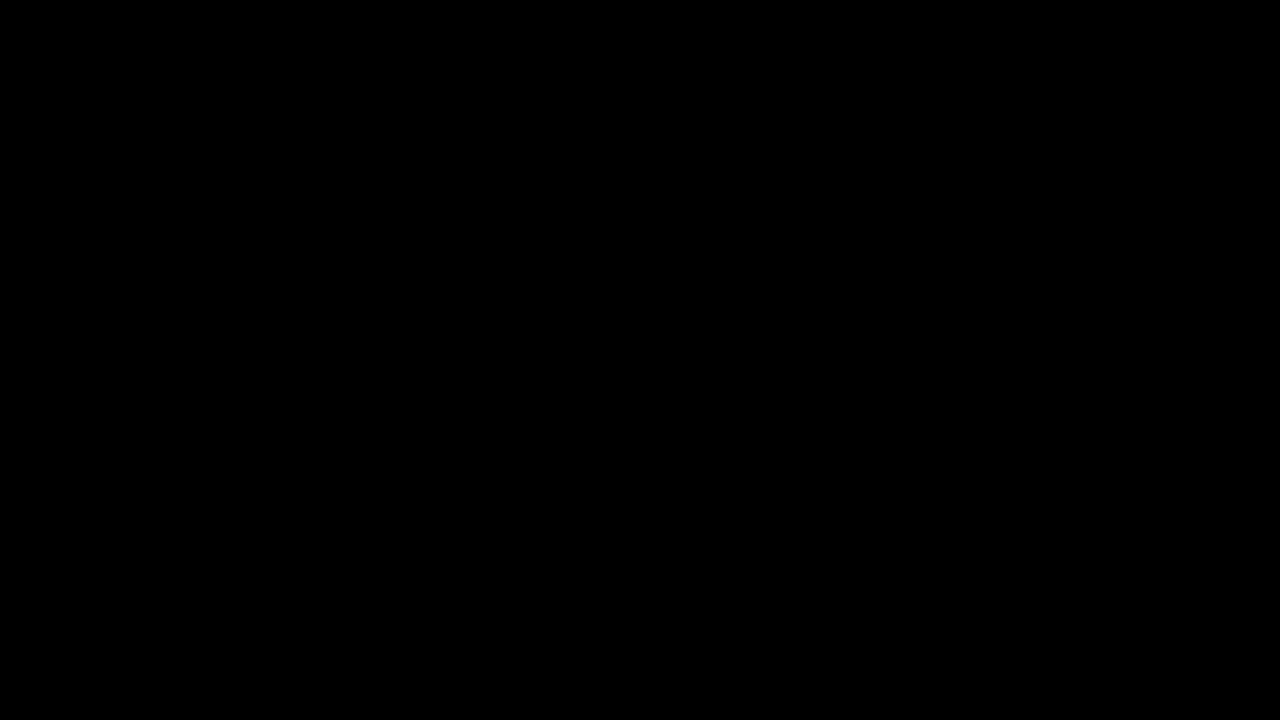
{"action": "left_click", "coordinate": [574, 376]}
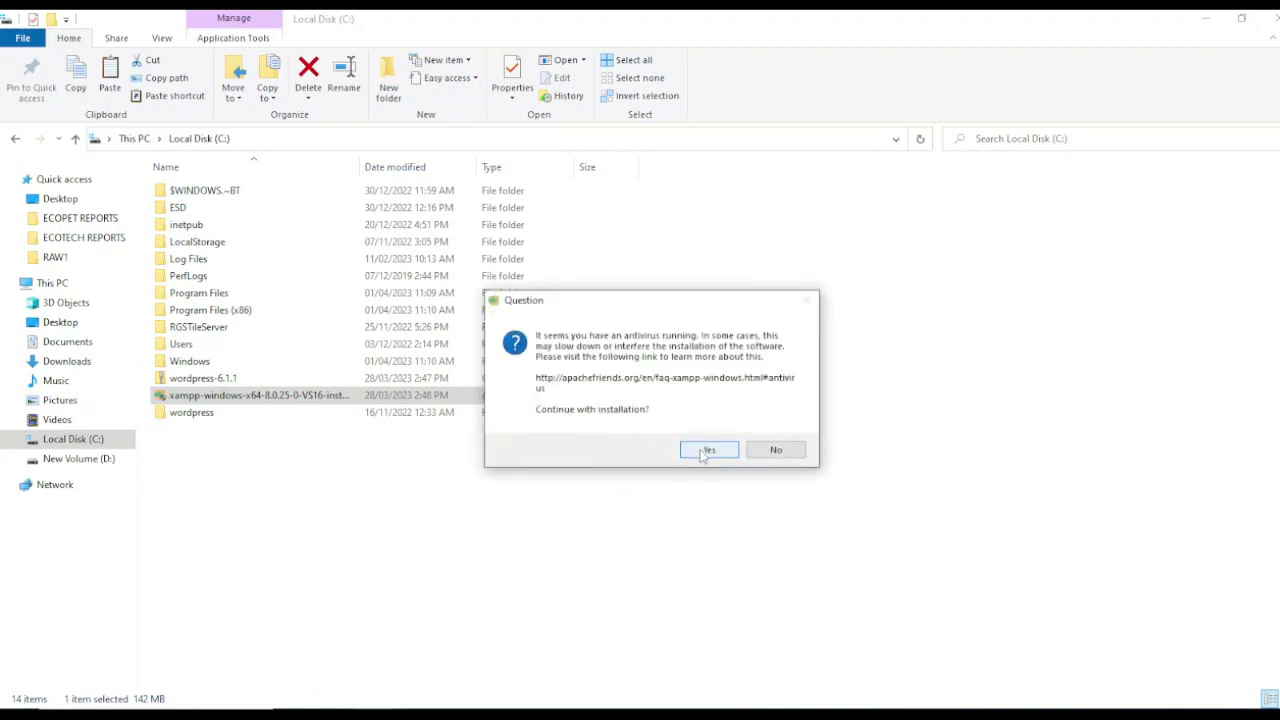
{"action": "left_click", "coordinate": [706, 451]}
{"action": "left_click", "coordinate": [774, 435]}
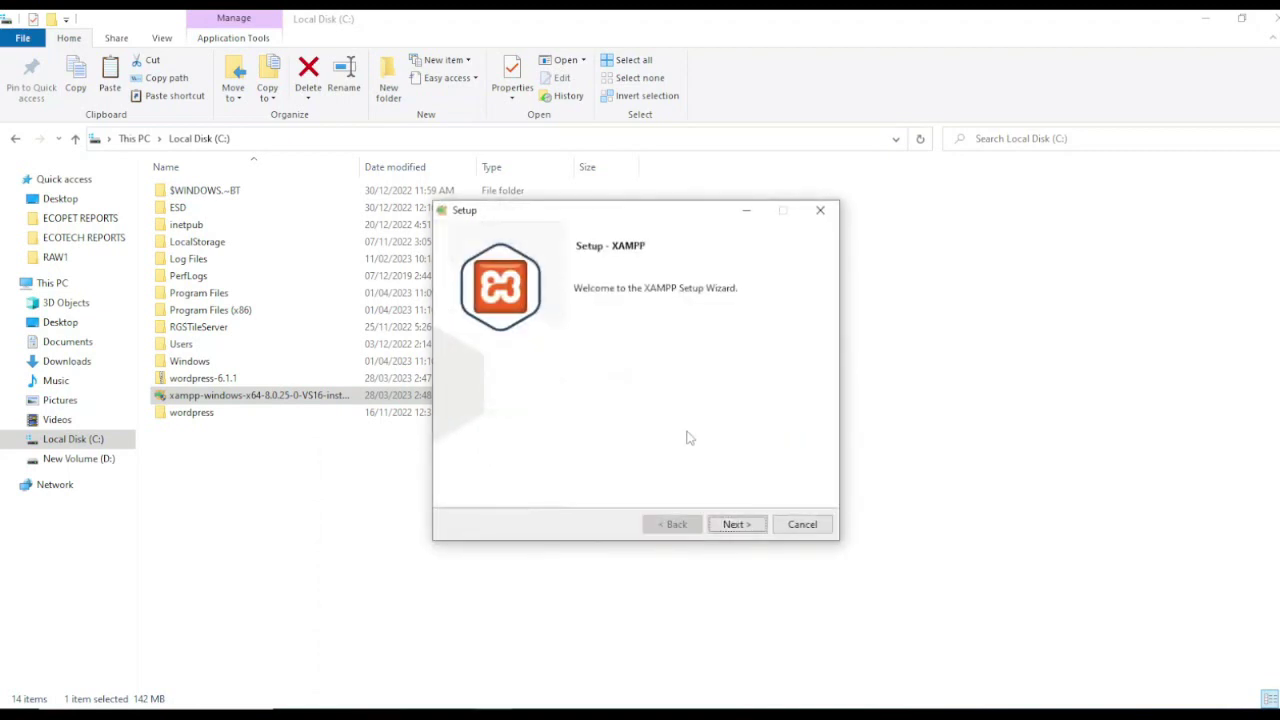
Step: Reach Select Components and uncheck FileZilla FTP Server, Mercury Mail Server and Tomcat
{"action": "left_click", "coordinate": [736, 525]}
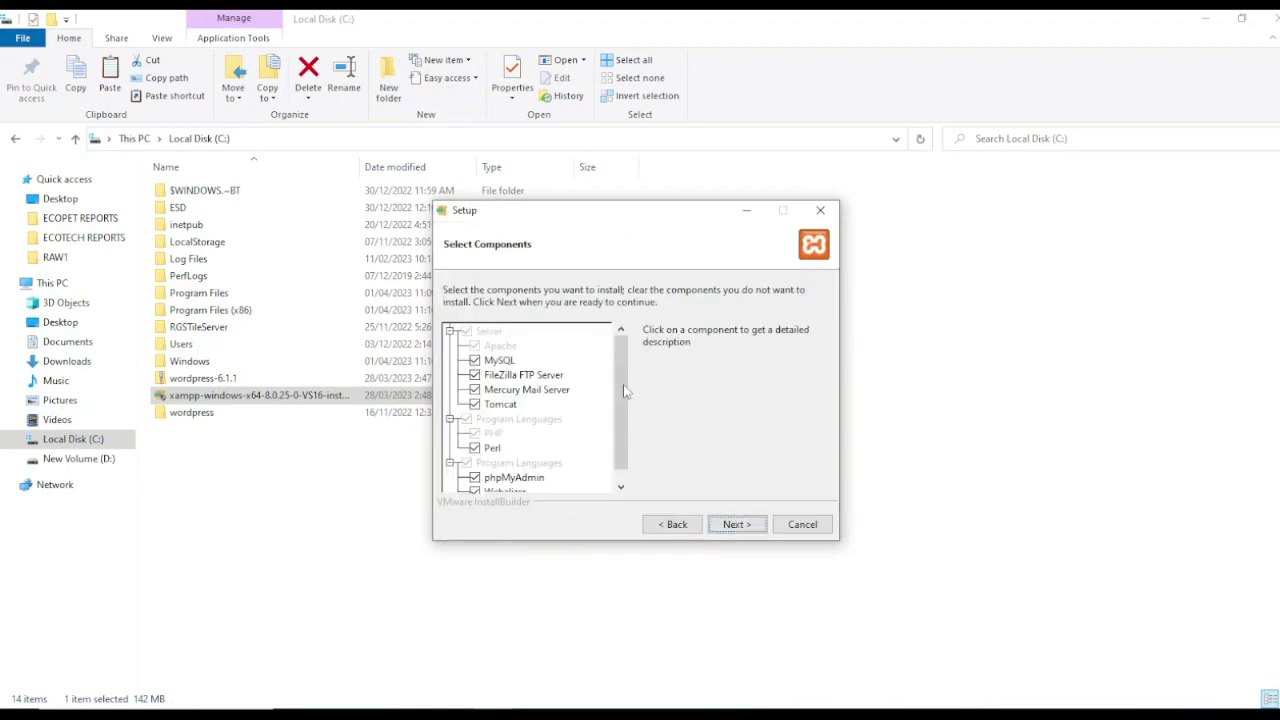
{"action": "left_click_drag", "start_coordinate": [627, 401], "coordinate": [627, 388]}
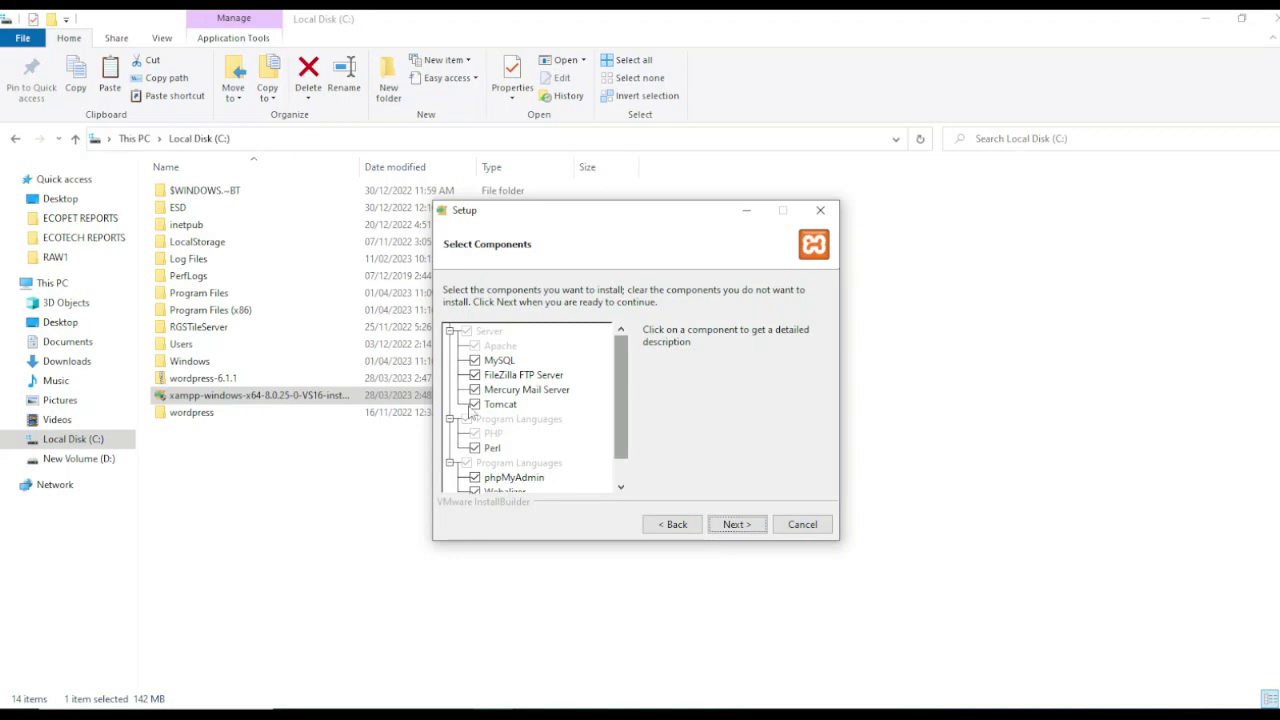
{"action": "left_click_drag", "start_coordinate": [619, 417], "coordinate": [623, 438]}
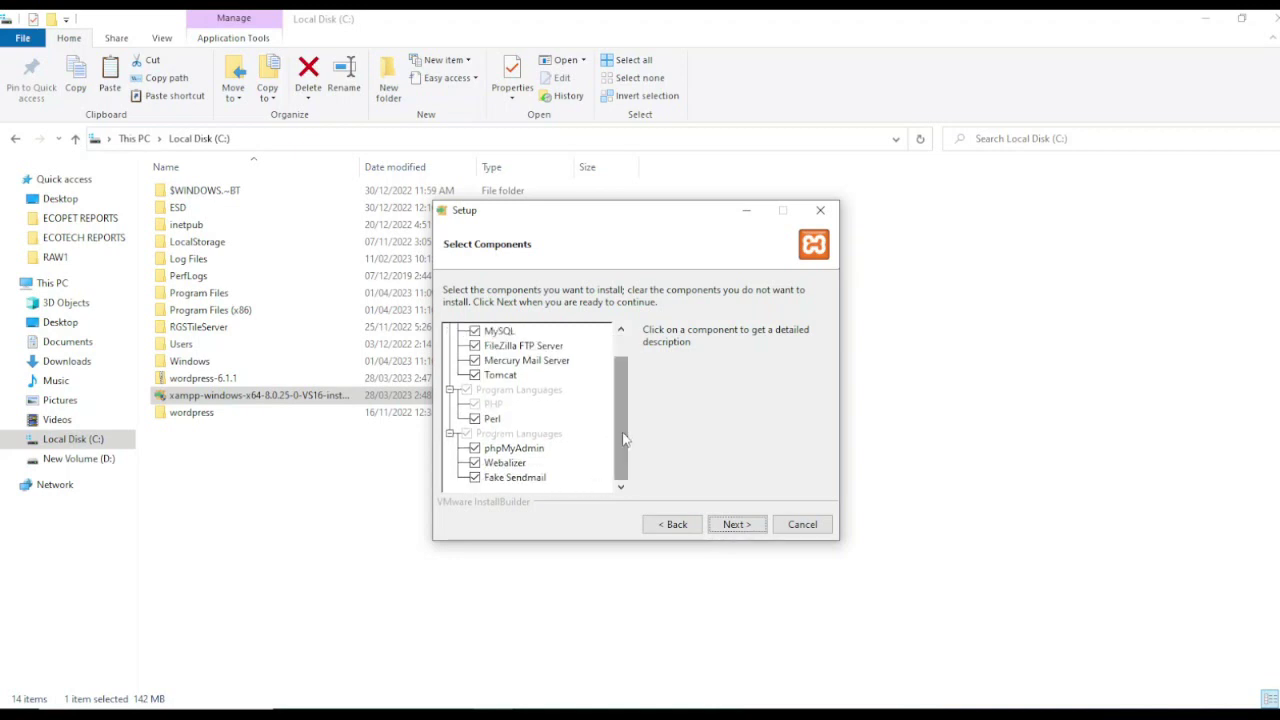
{"action": "mouse_move", "coordinate": [623, 438]}
{"action": "left_mouse_down"}
{"action": "mouse_move", "coordinate": [623, 425]}
{"action": "mouse_move", "coordinate": [626, 457]}
{"action": "mouse_move", "coordinate": [619, 422]}
{"action": "mouse_move", "coordinate": [616, 433]}
{"action": "left_mouse_up"}
{"action": "scroll", "coordinate": [540, 372], "scroll_direction": "up", "scroll_amount": 1}
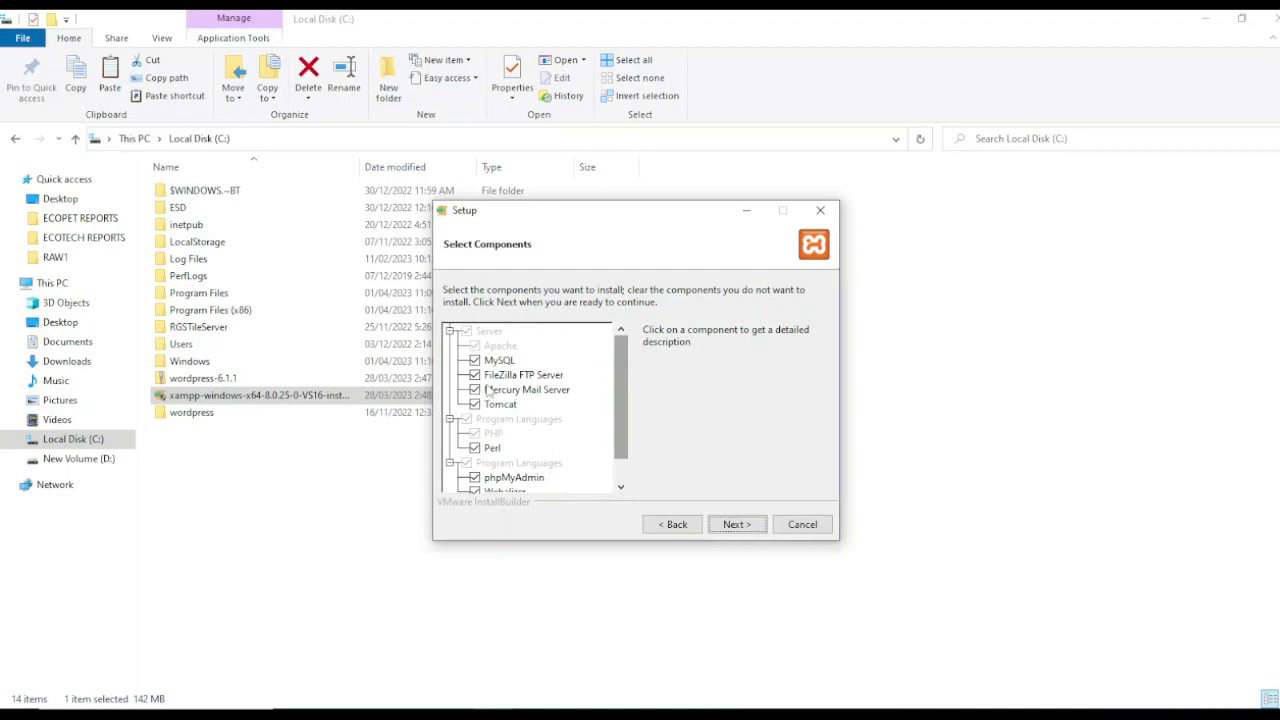
{"action": "left_click", "coordinate": [475, 375]}
{"action": "left_click", "coordinate": [475, 389]}
{"action": "left_click", "coordinate": [475, 404]}
Step: Uncheck Perl, Webalizer and Fake Sendmail, then continue to the Installation folder page
{"action": "left_click_drag", "start_coordinate": [616, 404], "coordinate": [620, 430]}
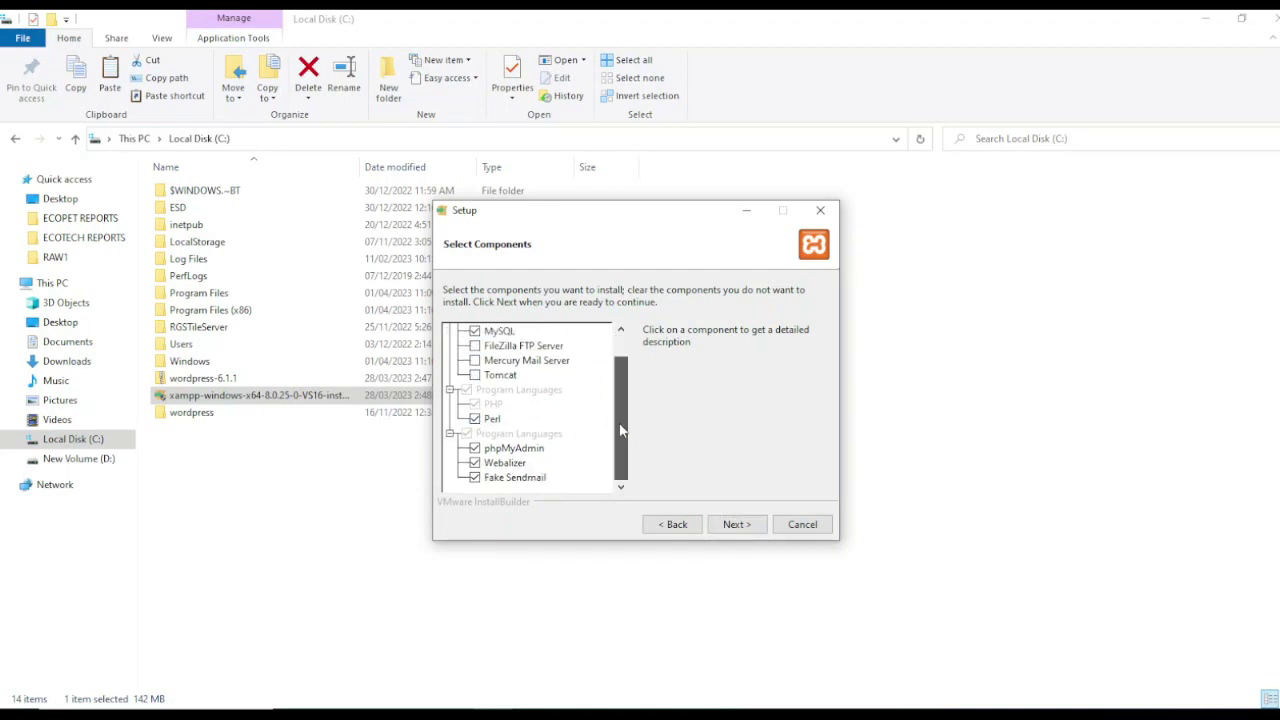
{"action": "left_click", "coordinate": [475, 419]}
{"action": "left_click", "coordinate": [475, 463]}
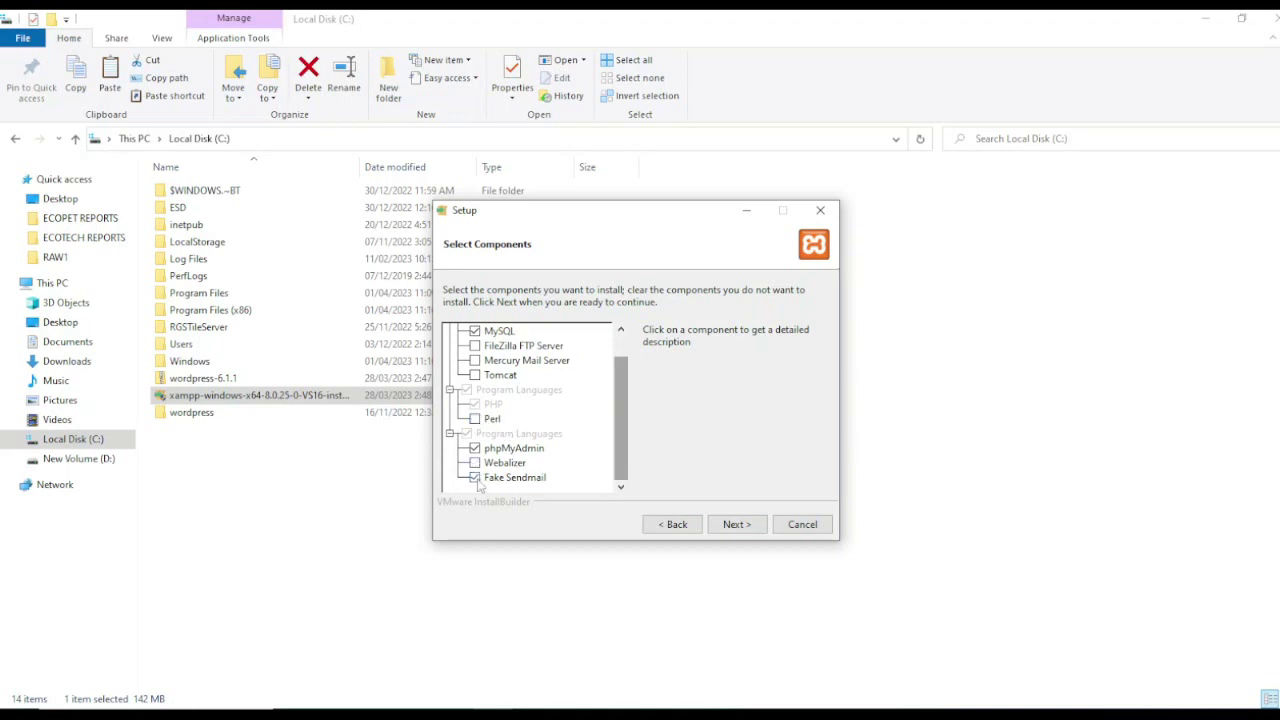
{"action": "left_click", "coordinate": [475, 478]}
{"action": "mouse_move", "coordinate": [625, 428]}
{"action": "left_mouse_down"}
{"action": "mouse_move", "coordinate": [625, 412]}
{"action": "mouse_move", "coordinate": [626, 427]}
{"action": "left_mouse_up"}
{"action": "left_click_drag", "start_coordinate": [620, 404], "coordinate": [620, 351]}
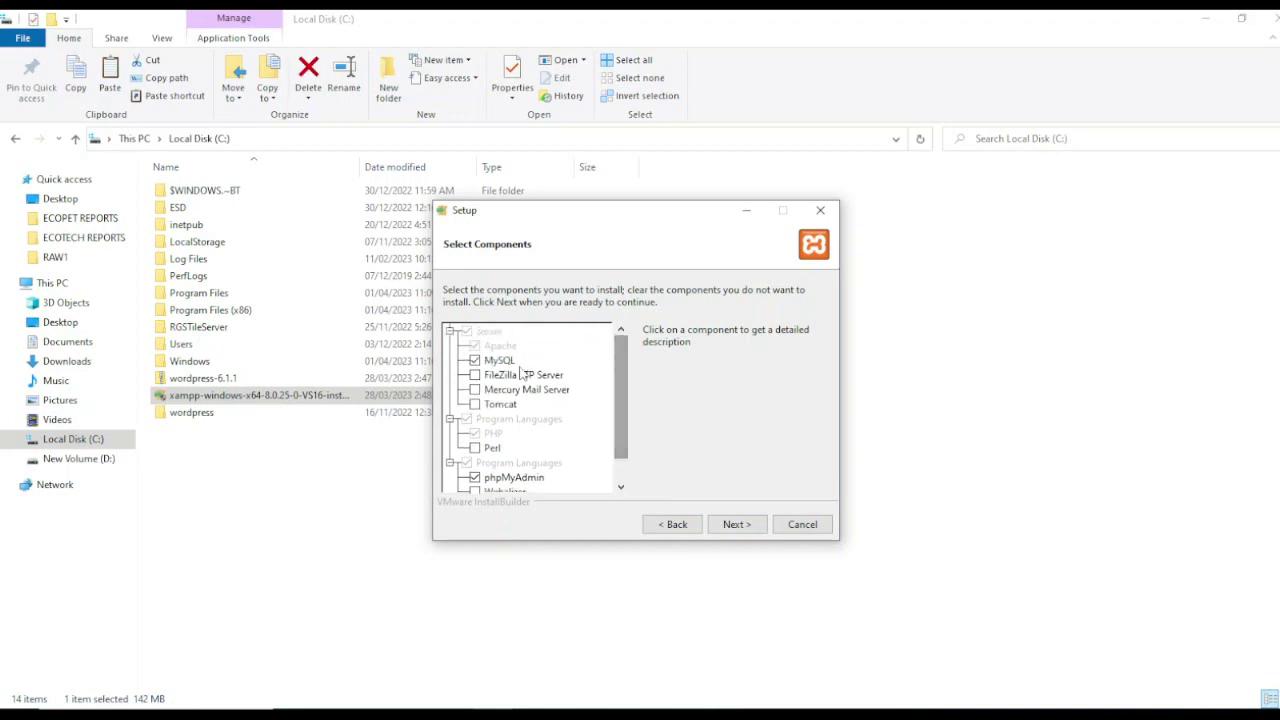
{"action": "left_click", "coordinate": [737, 526]}
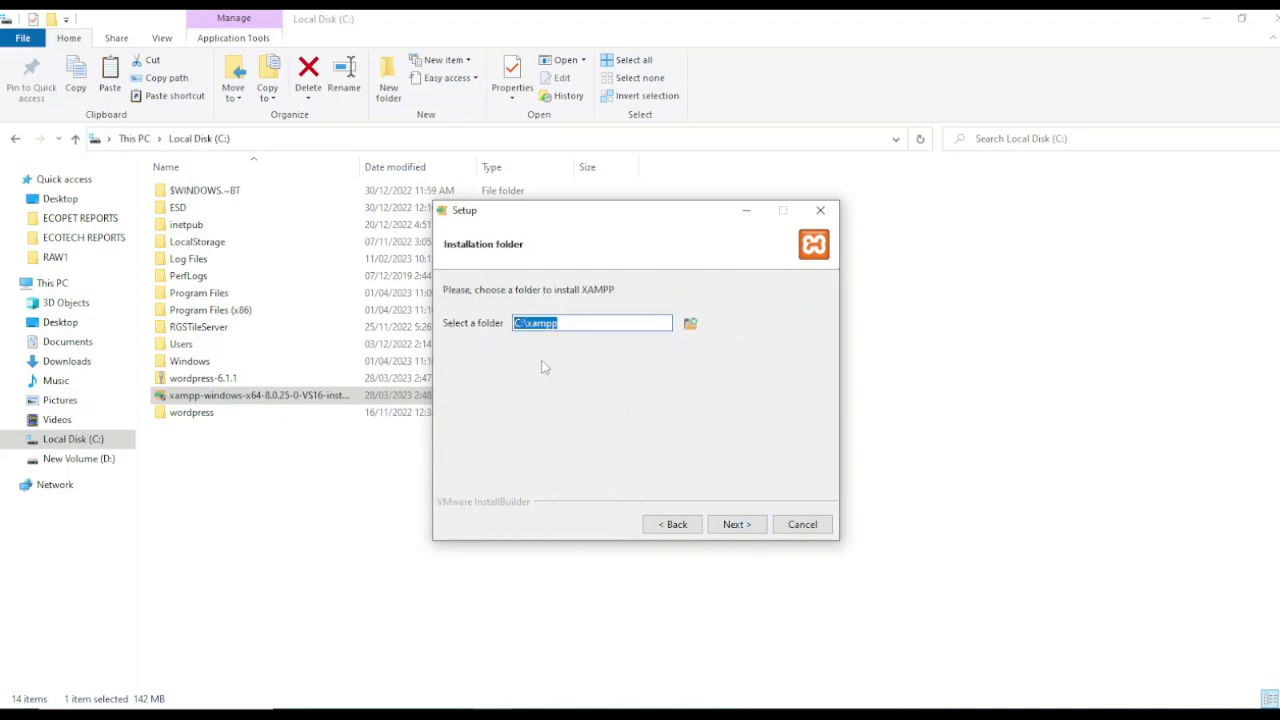
Step: Keep C:\xampp as the folder and English as the language, and install XAMPP
{"action": "left_click", "coordinate": [568, 322]}
{"action": "left_click", "coordinate": [736, 525]}
{"action": "left_click", "coordinate": [736, 525]}
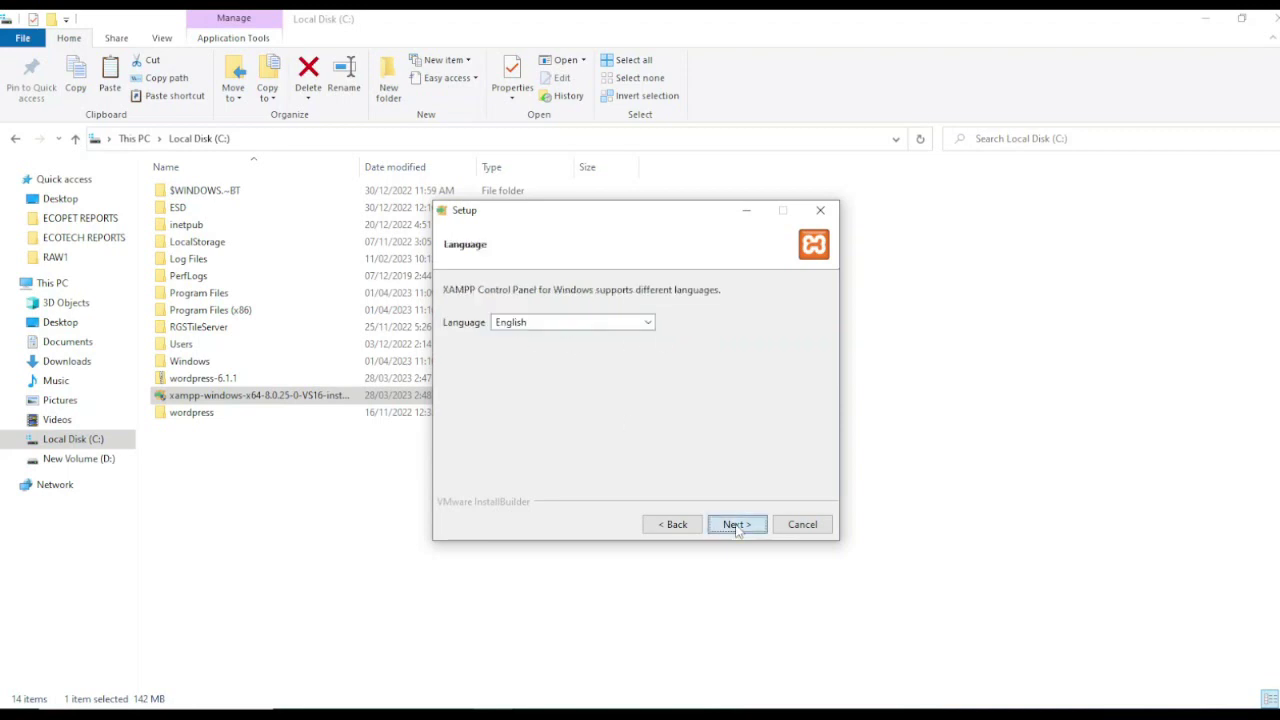
{"action": "left_click", "coordinate": [735, 527]}
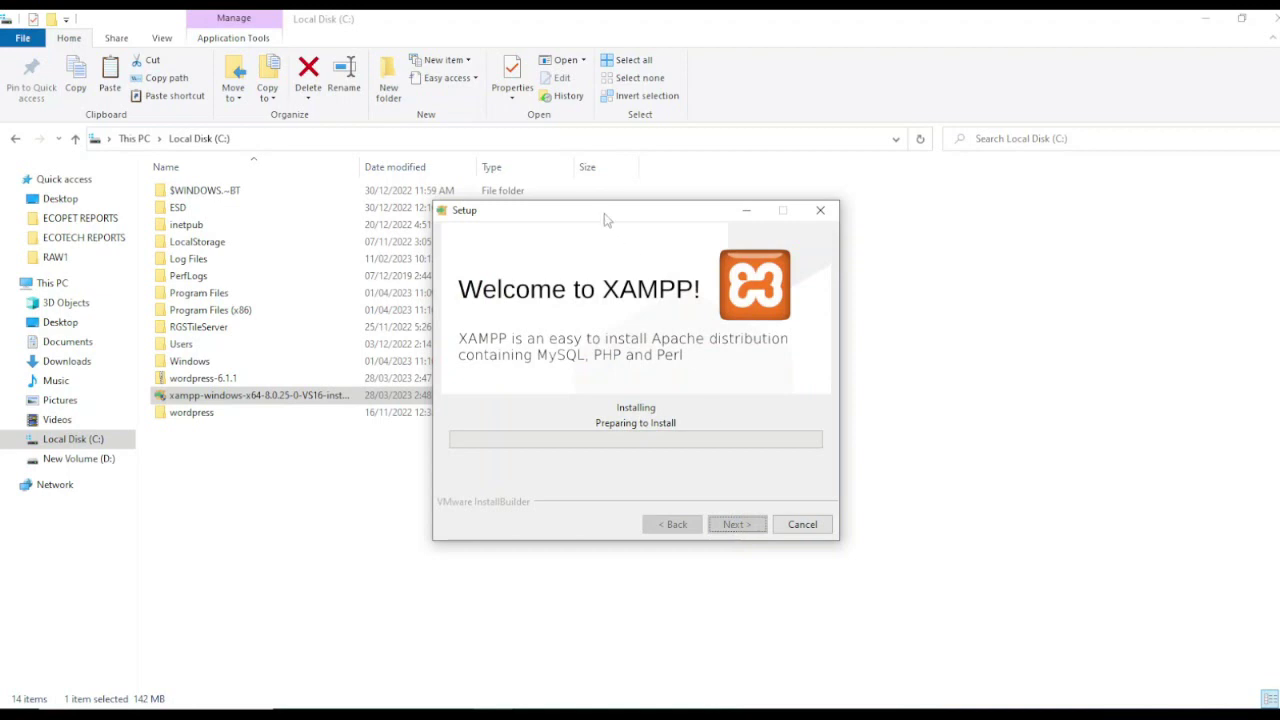
{"action": "left_click_drag", "start_coordinate": [605, 217], "coordinate": [751, 214]}
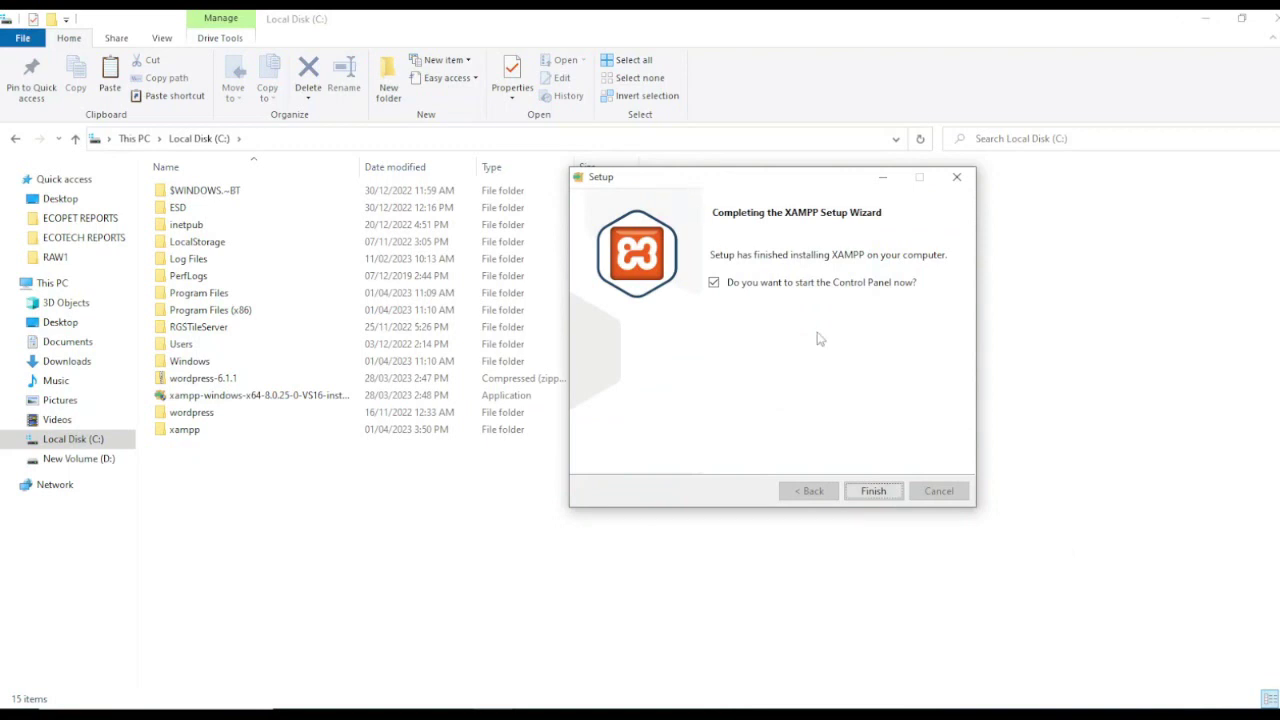
Step: Finish setup without launching the Control Panel, and close File Explorer
{"action": "left_click", "coordinate": [713, 284]}
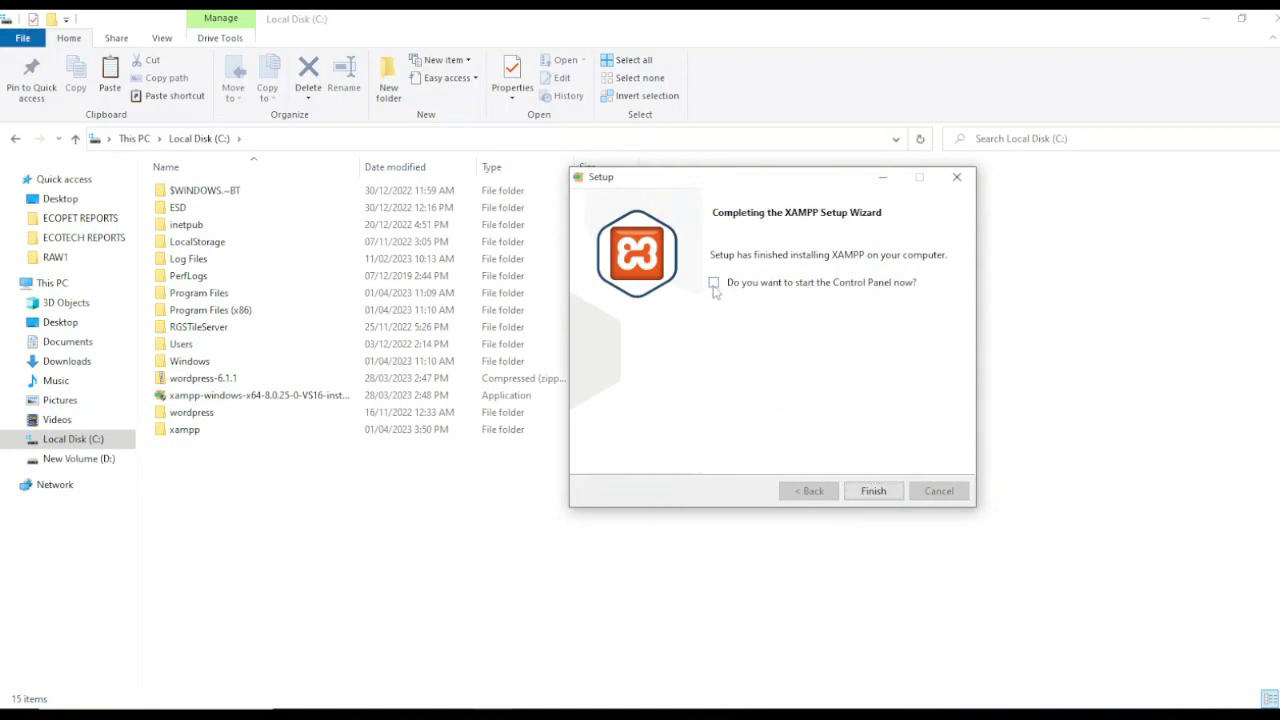
{"action": "left_click", "coordinate": [873, 490]}
{"action": "left_click", "coordinate": [1264, 18]}
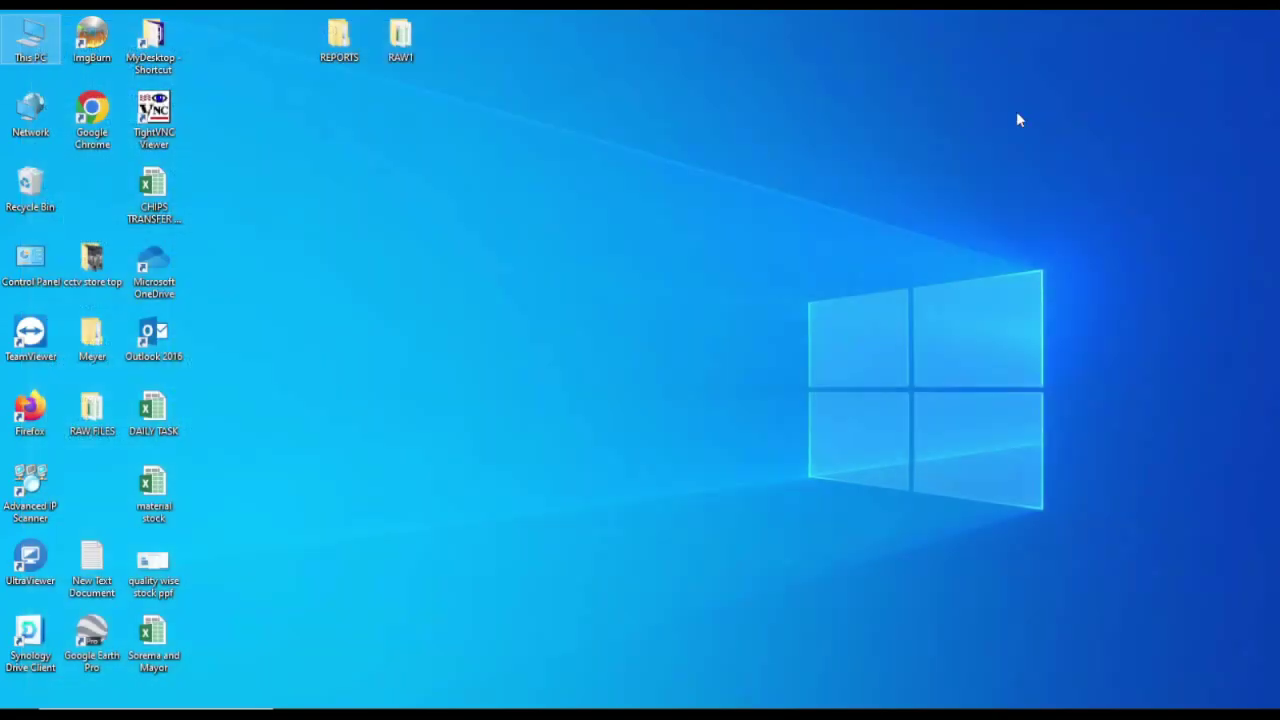
Step: Search Windows for 'xam' and launch XAMPP Control Panel from Best match
{"action": "right_click", "coordinate": [721, 341]}
{"action": "left_click", "coordinate": [681, 266]}
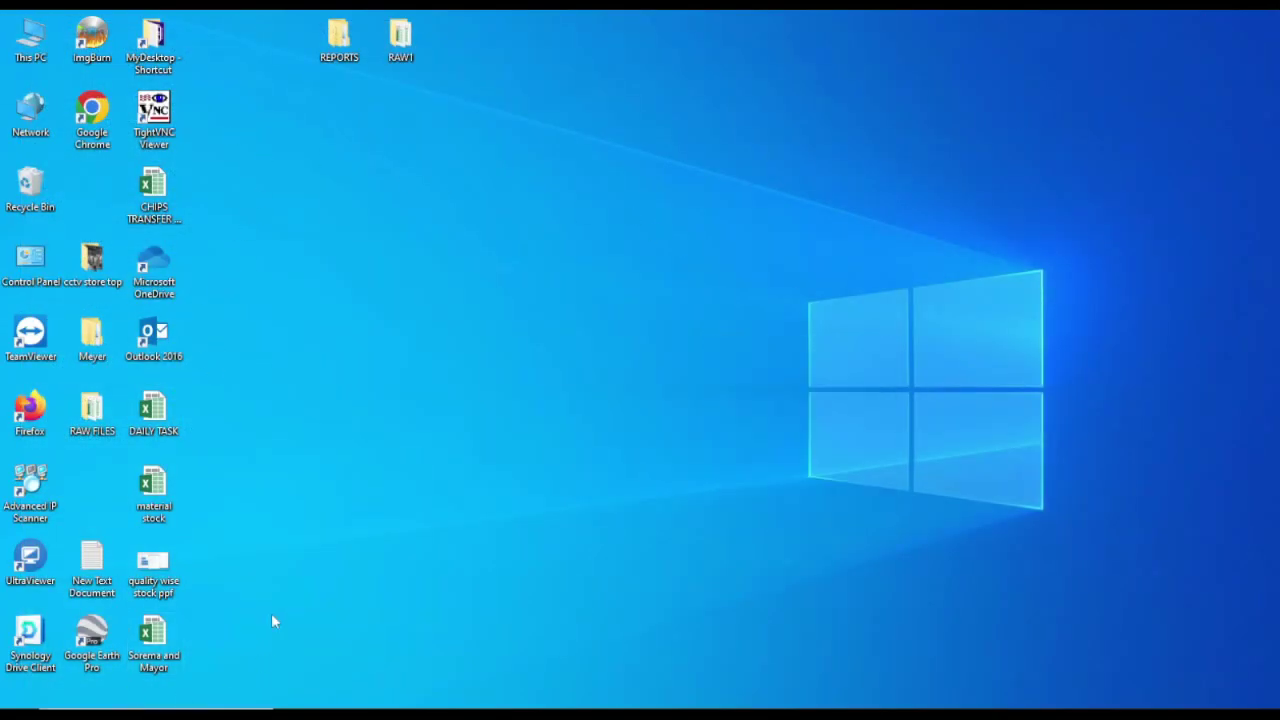
{"action": "key", "text": "super"}
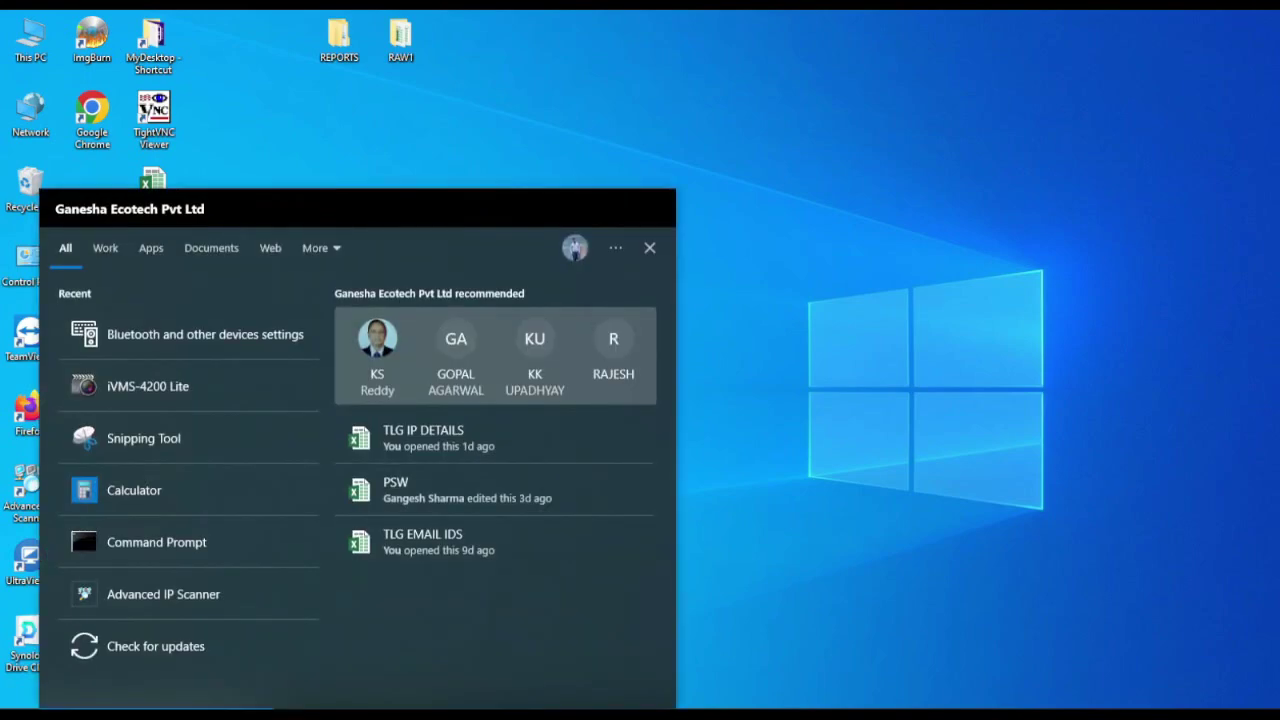
{"action": "type", "text": "xam"}
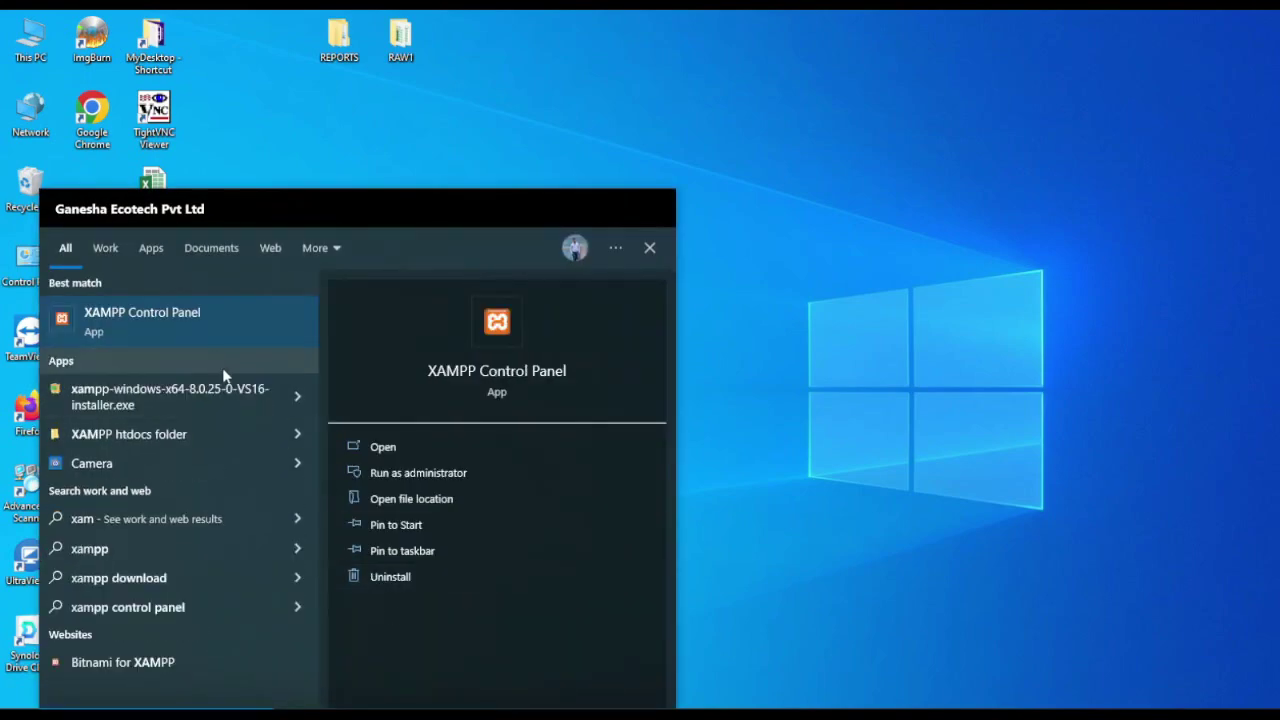
{"action": "left_click", "coordinate": [186, 321]}
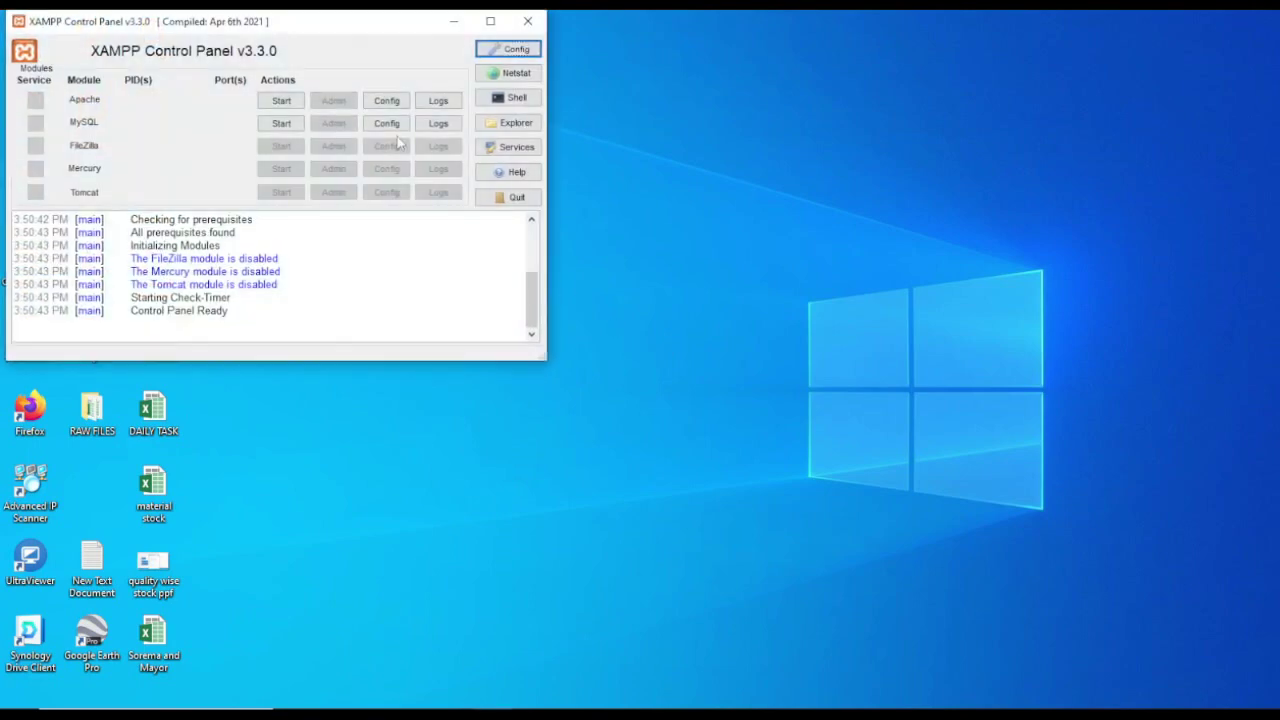
Step: Start Apache on ports 80/443 and MySQL on port 3306 from the centred Control Panel
{"action": "left_click_drag", "start_coordinate": [290, 33], "coordinate": [761, 169]}
{"action": "right_click", "coordinate": [435, 204]}
{"action": "left_click", "coordinate": [410, 162]}
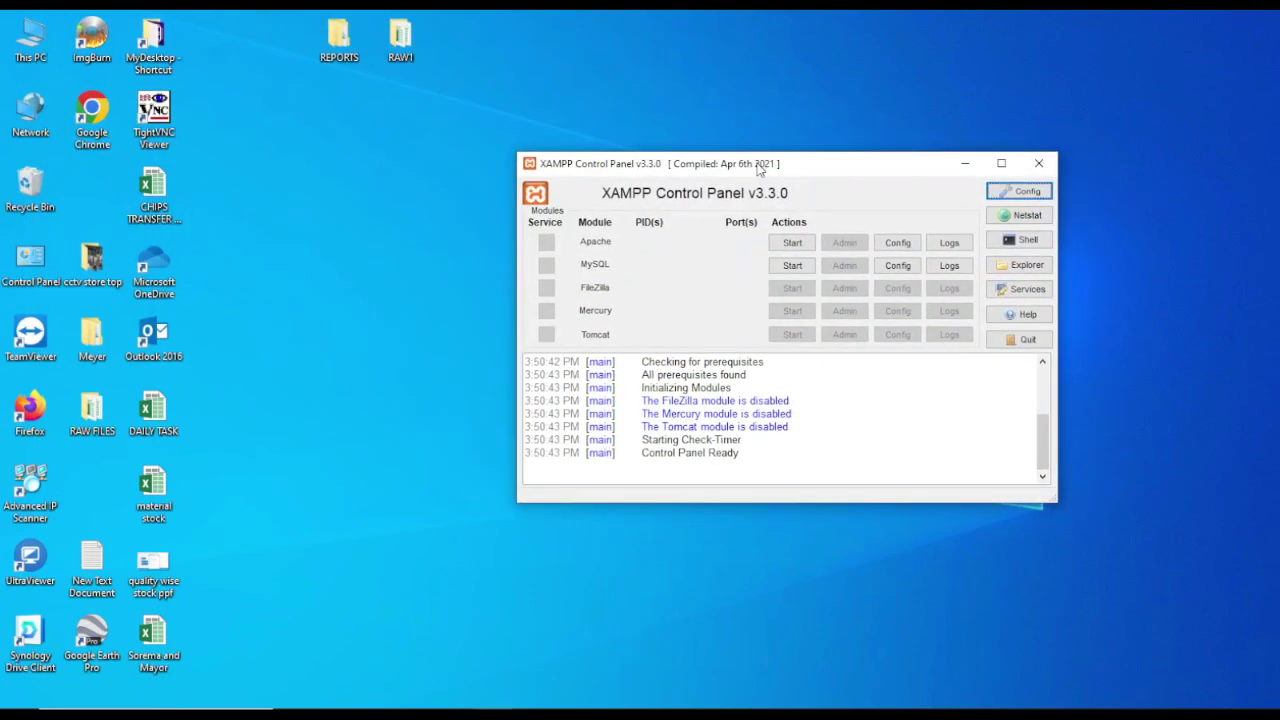
{"action": "left_click", "coordinate": [790, 244]}
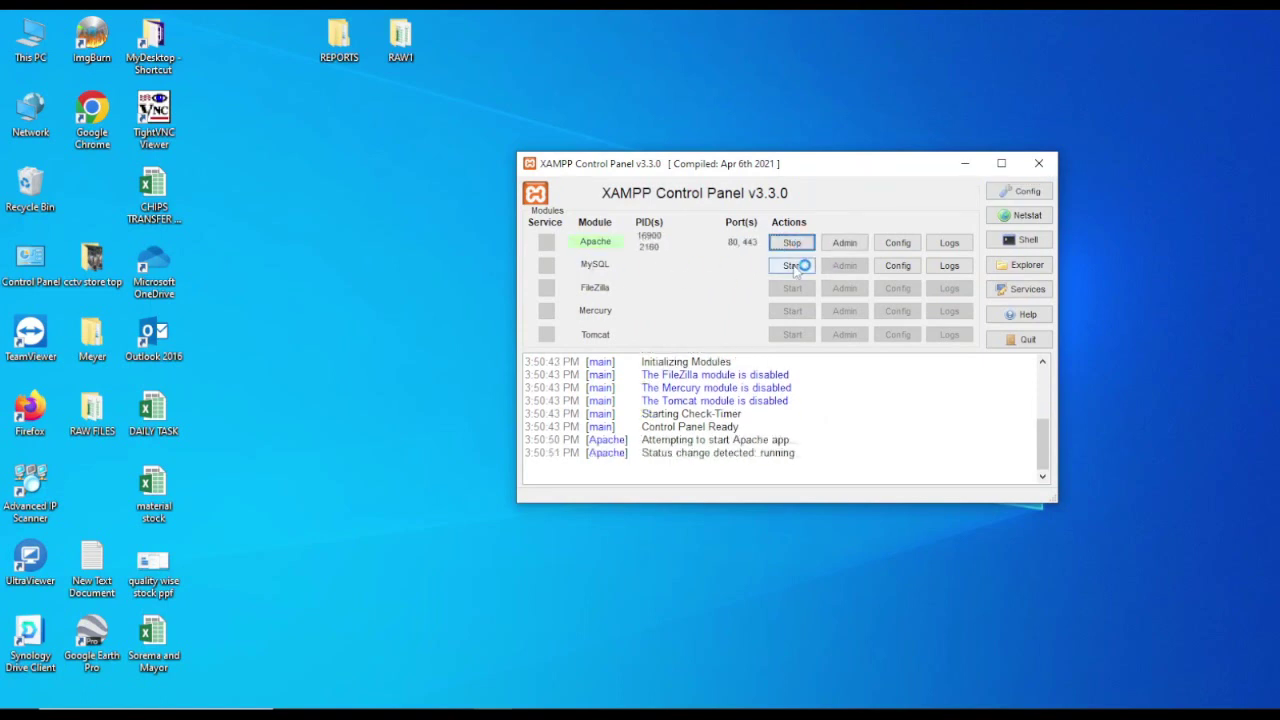
{"action": "left_click", "coordinate": [792, 266]}
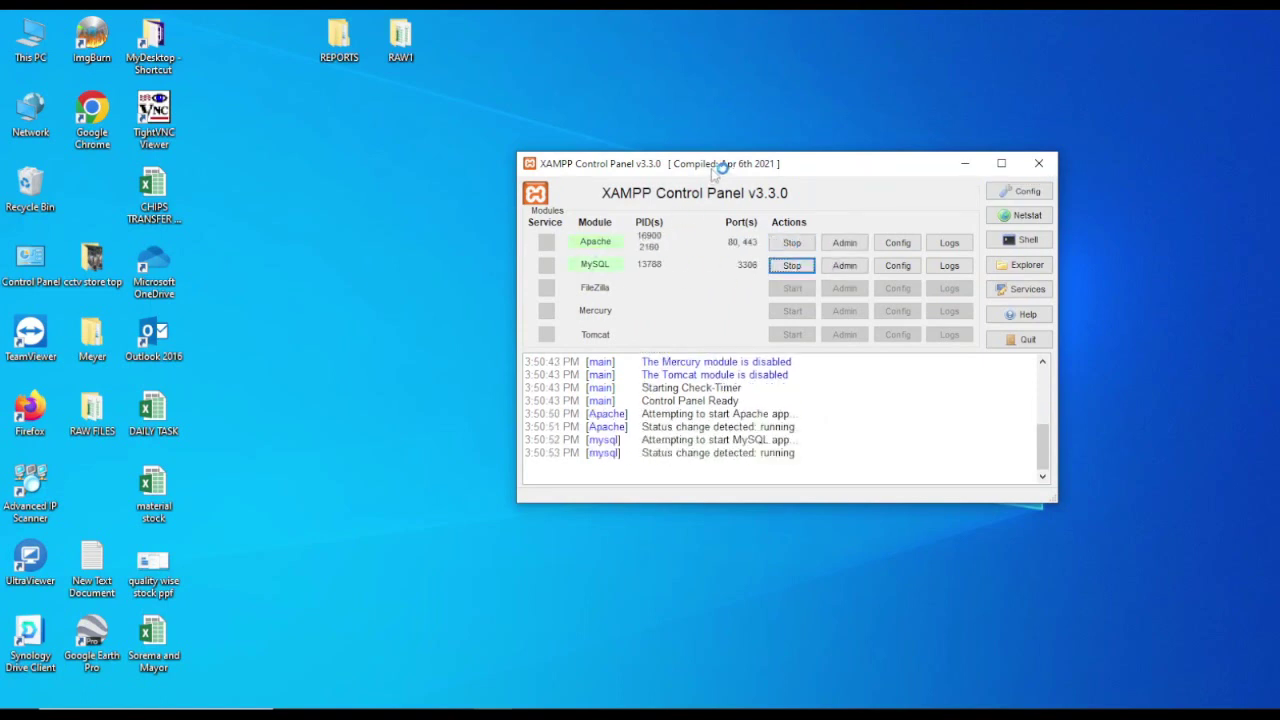
{"action": "left_click_drag", "start_coordinate": [731, 170], "coordinate": [806, 145]}
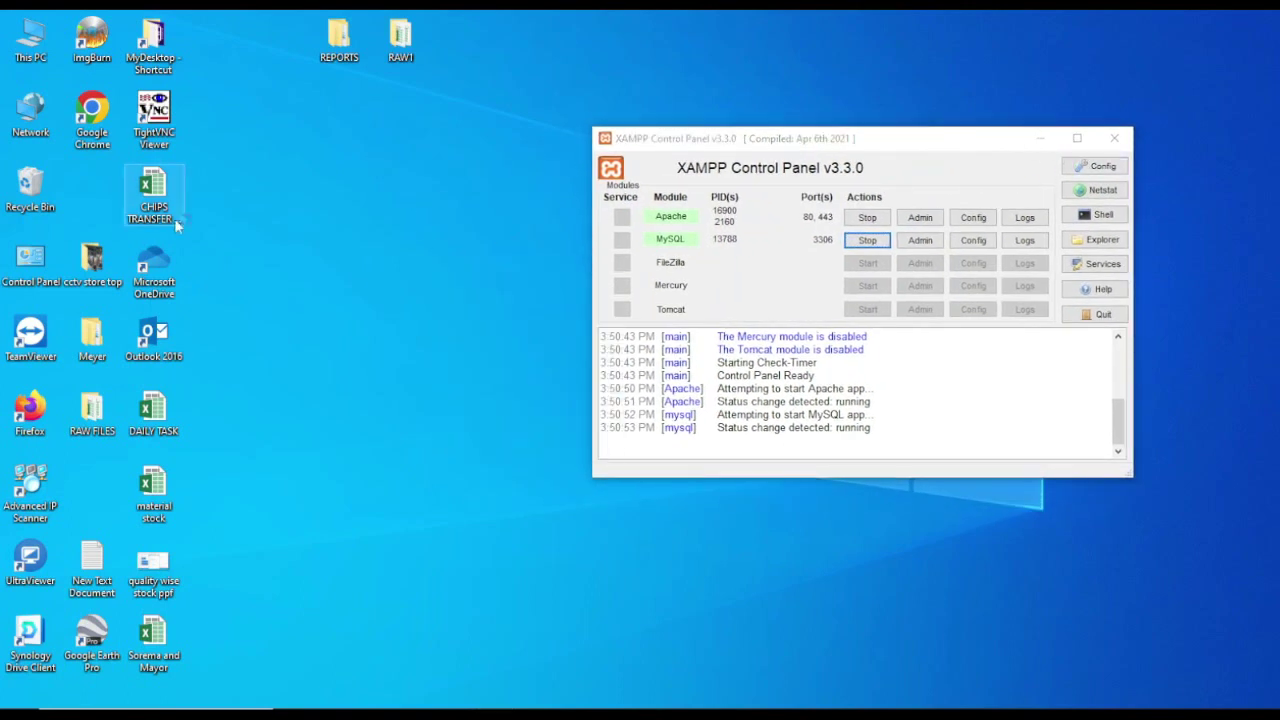
Step: Browse File Explorer to C:\xampp\htdocs and shrink that window
{"action": "double_click", "coordinate": [30, 38]}
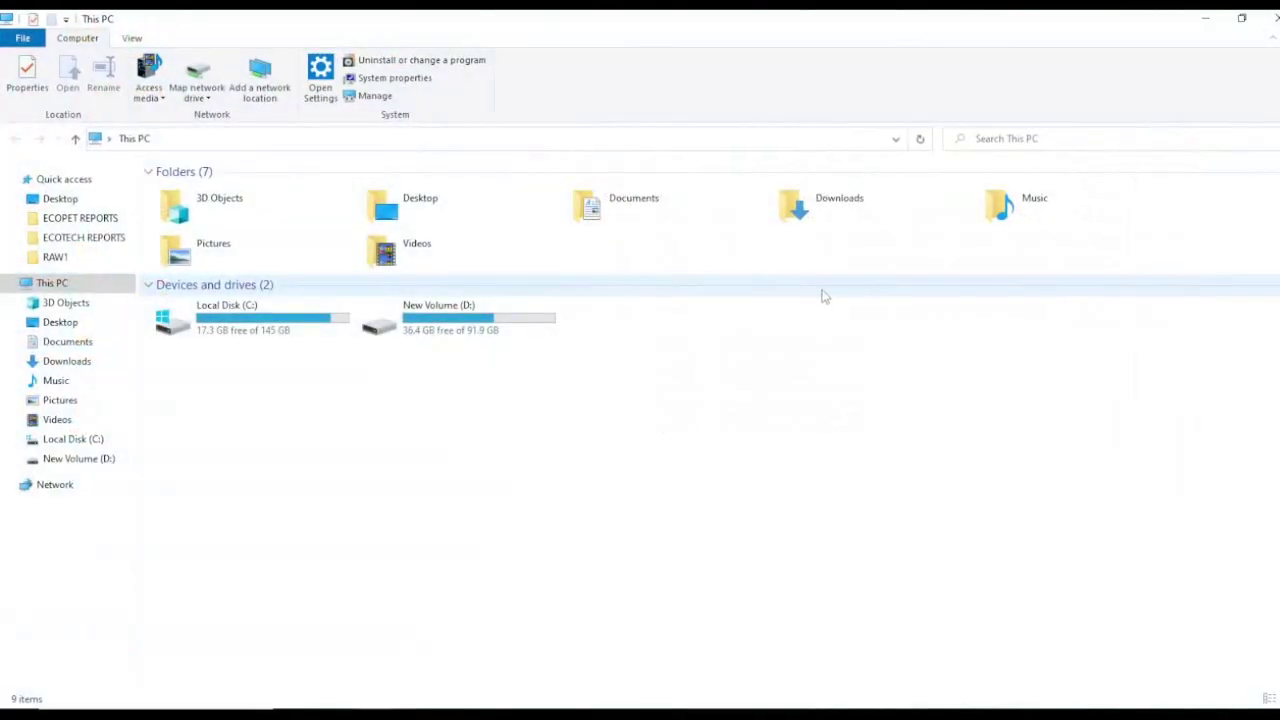
{"action": "left_click", "coordinate": [240, 293]}
{"action": "left_click", "coordinate": [240, 290]}
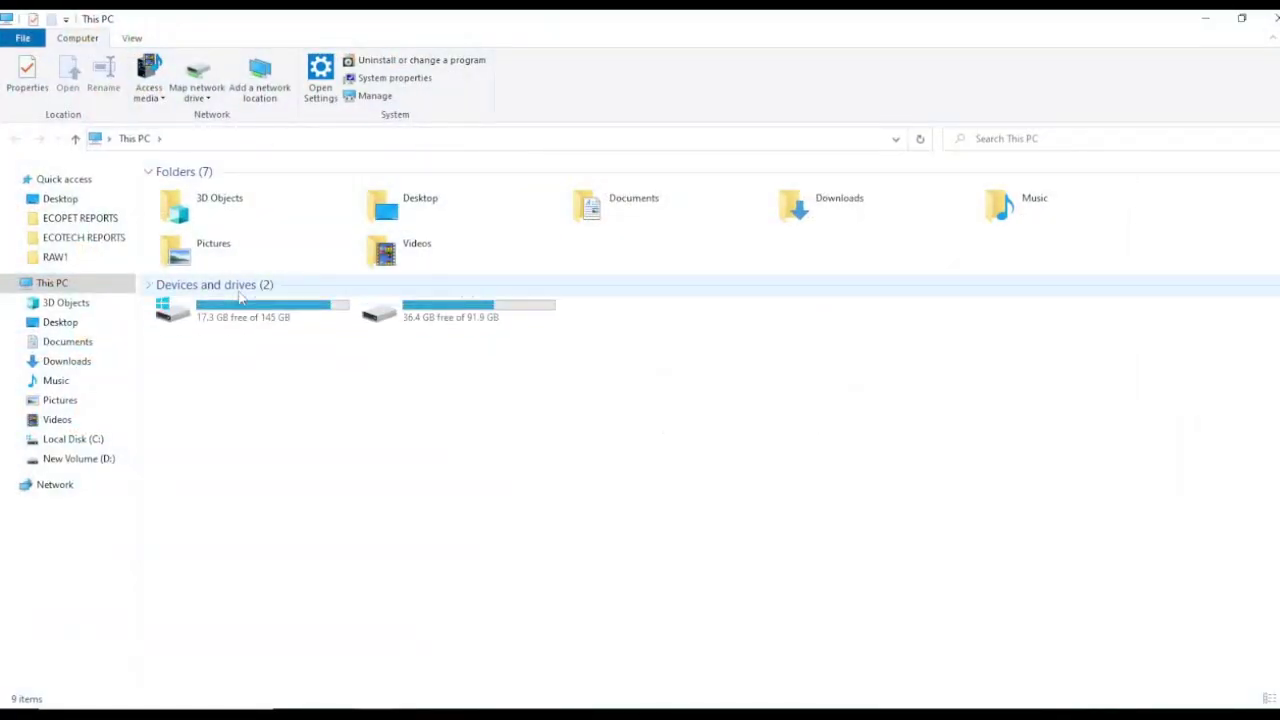
{"action": "double_click", "coordinate": [210, 315]}
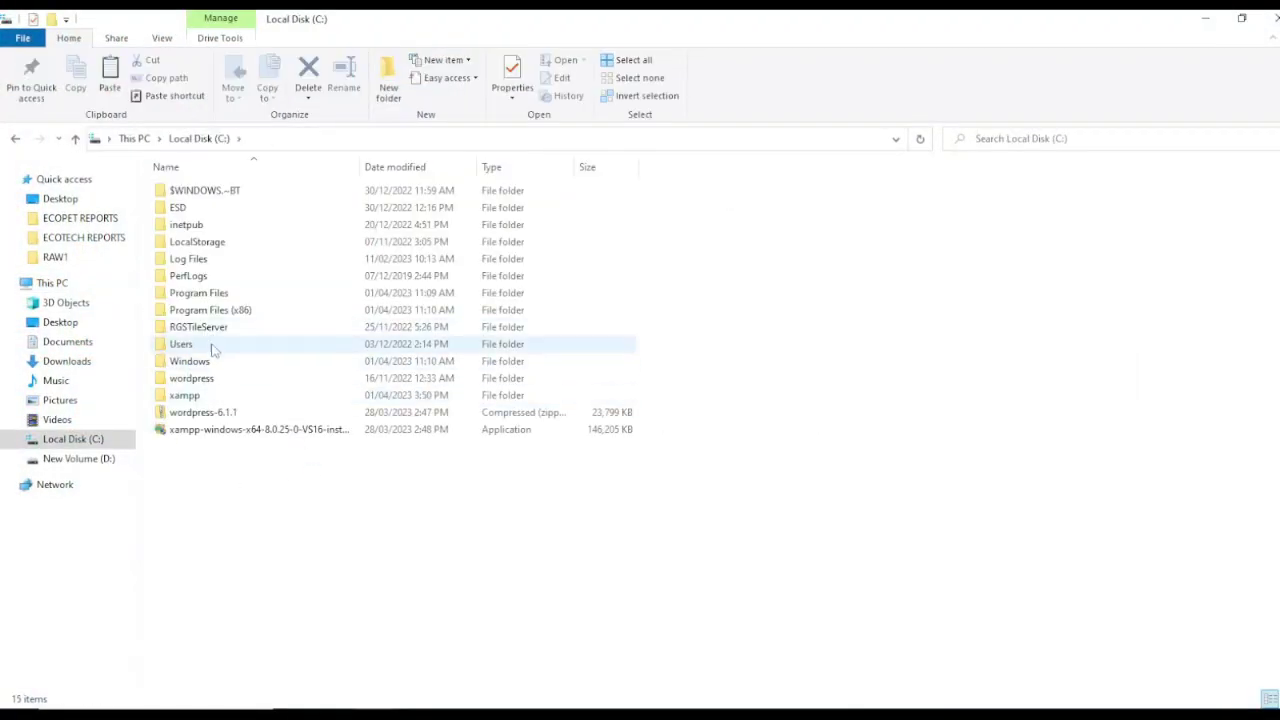
{"action": "double_click", "coordinate": [200, 396]}
{"action": "left_click", "coordinate": [180, 276]}
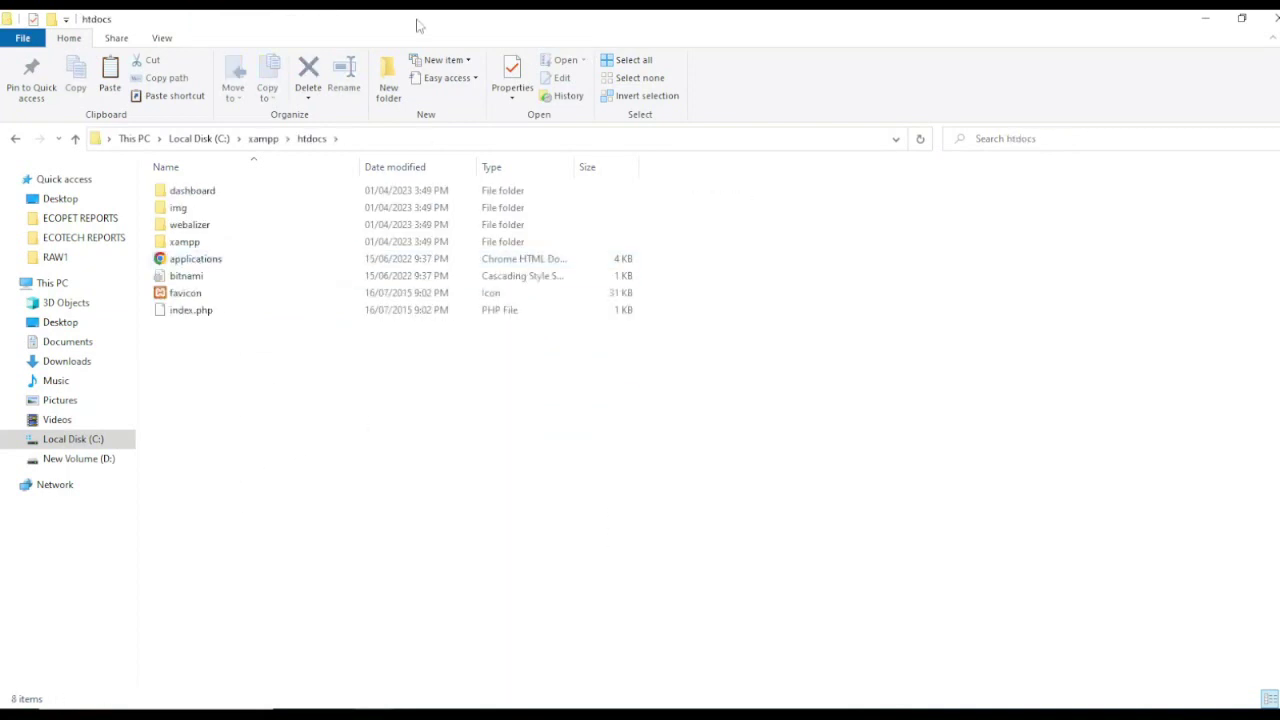
{"action": "left_click_drag", "start_coordinate": [418, 25], "coordinate": [663, 29]}
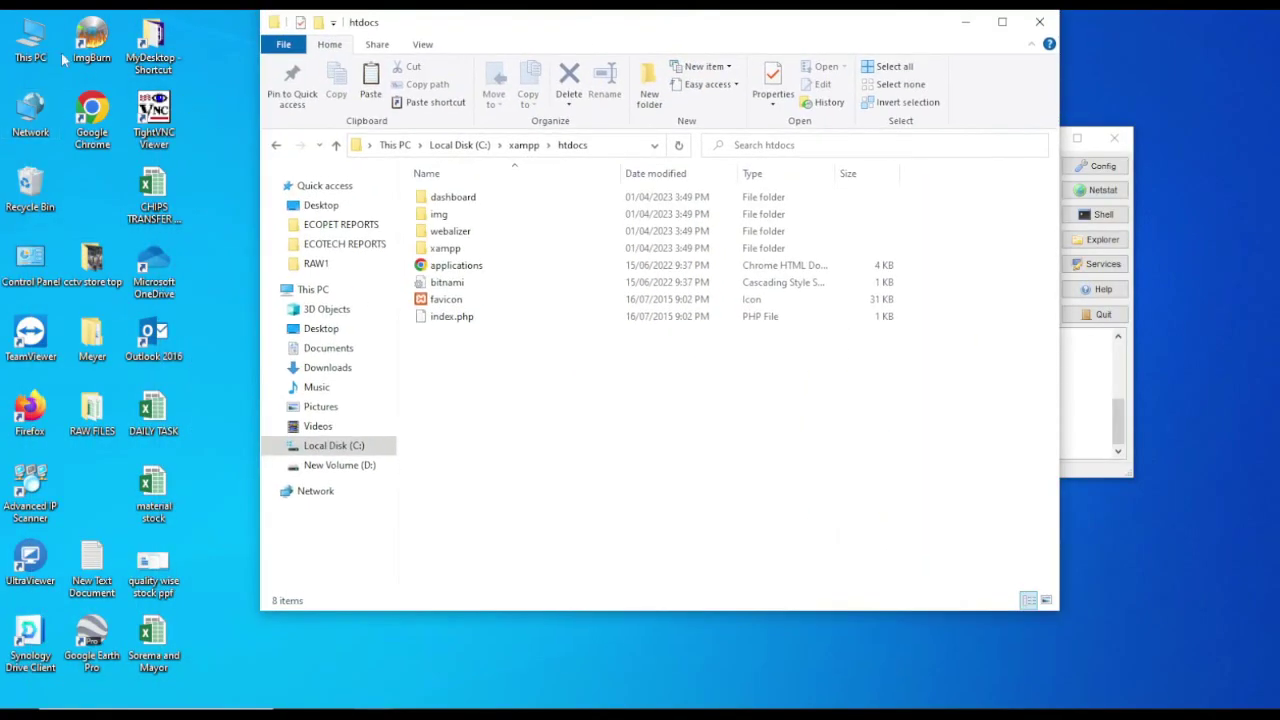
Step: Copy the wordpress folder from Local Disk (C:) and paste it into htdocs
{"action": "double_click", "coordinate": [33, 45]}
{"action": "double_click", "coordinate": [480, 390]}
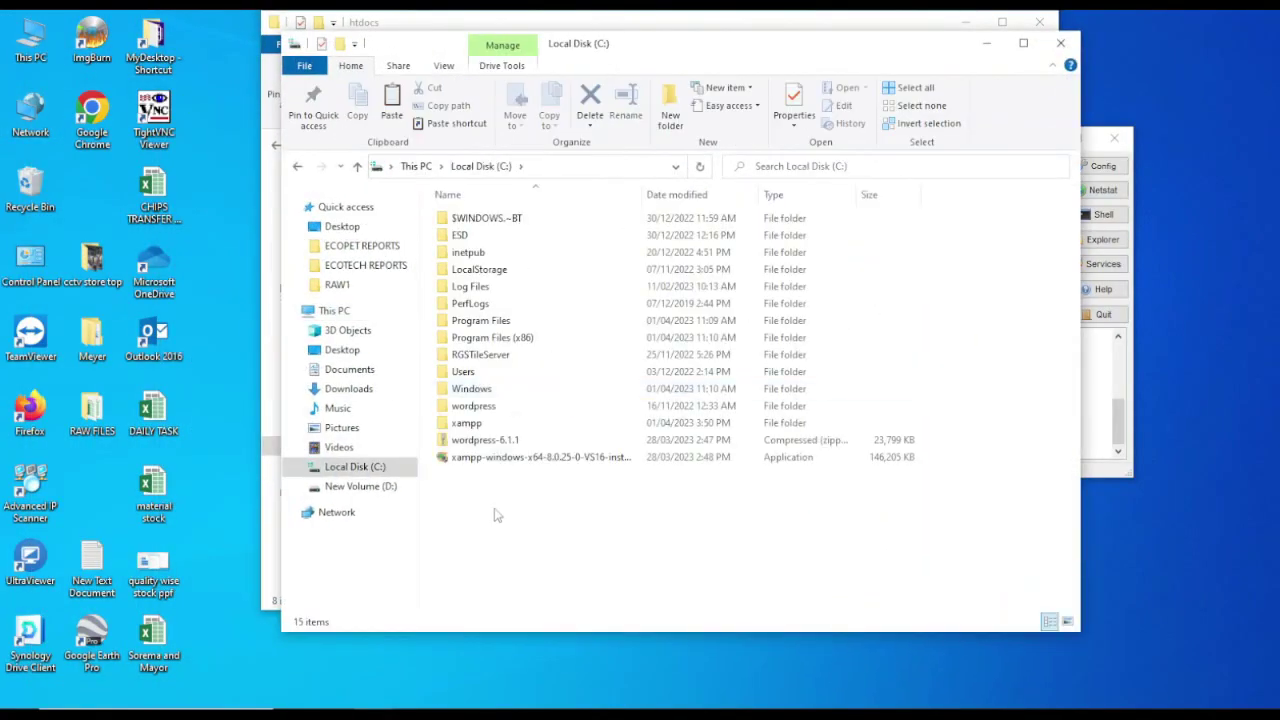
{"action": "right_click", "coordinate": [468, 406]}
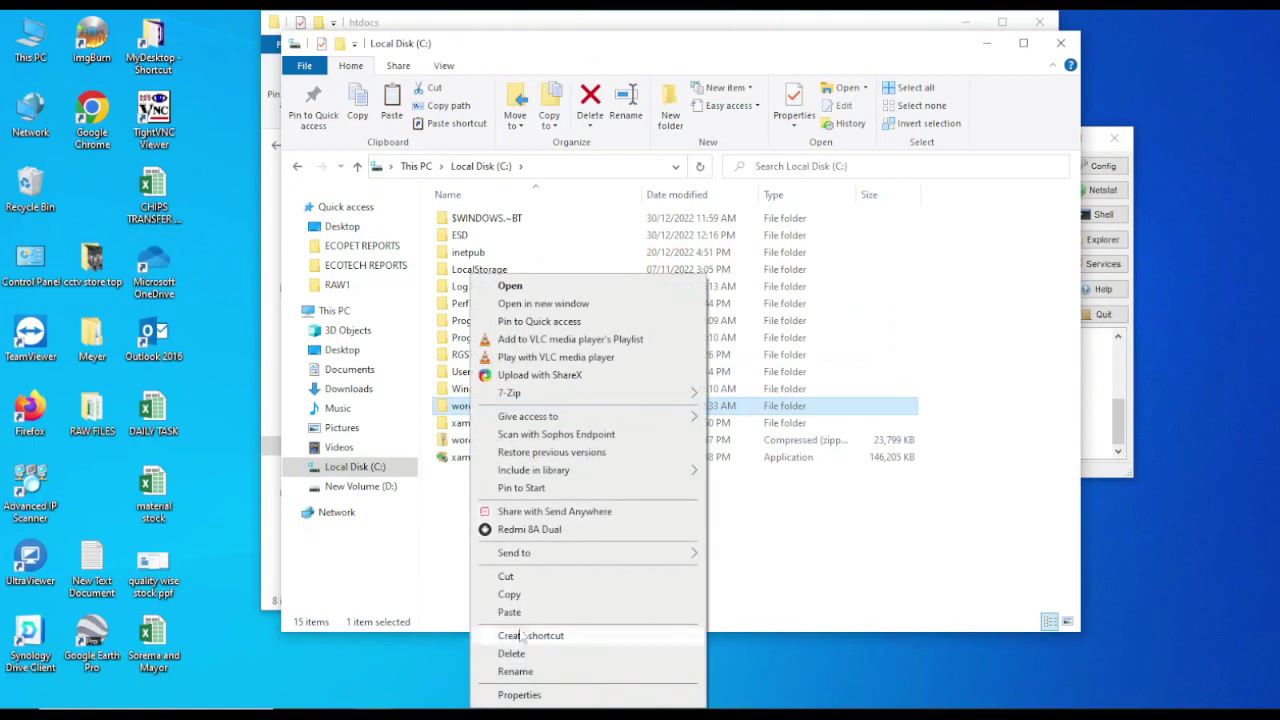
{"action": "left_click", "coordinate": [785, 380]}
{"action": "left_click", "coordinate": [1061, 43]}
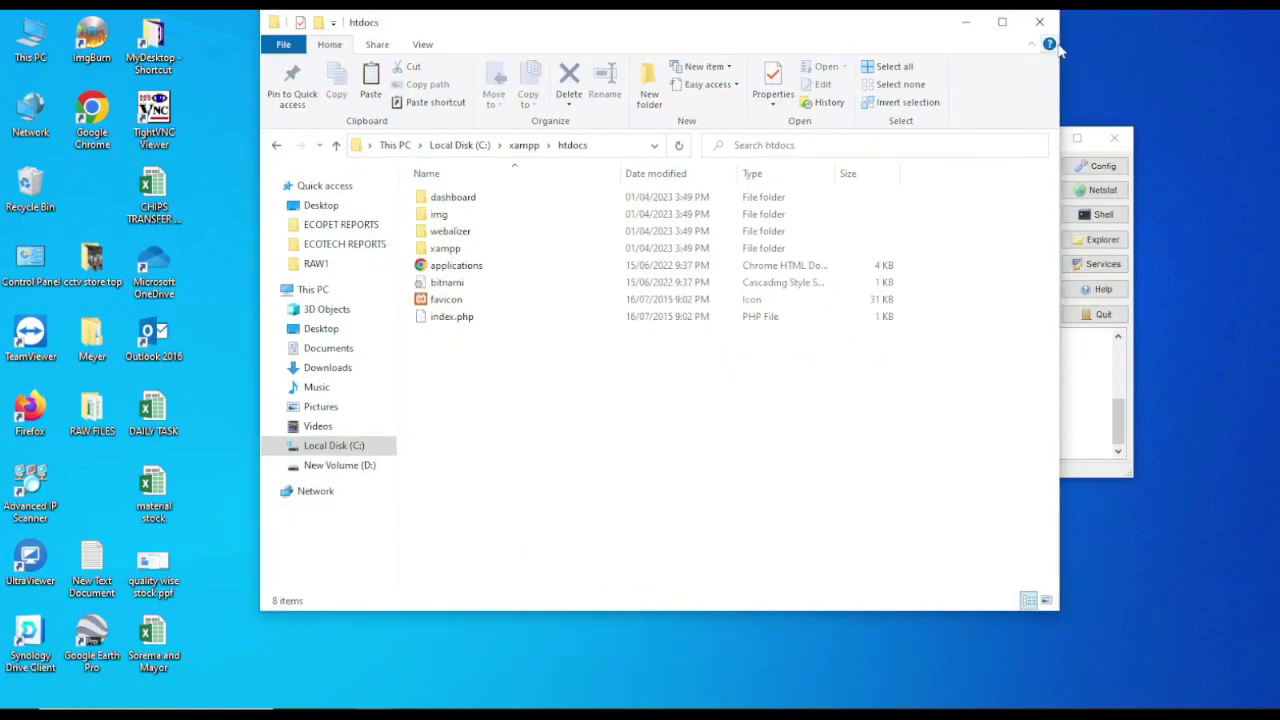
{"action": "right_click", "coordinate": [574, 410]}
{"action": "left_click", "coordinate": [610, 524]}
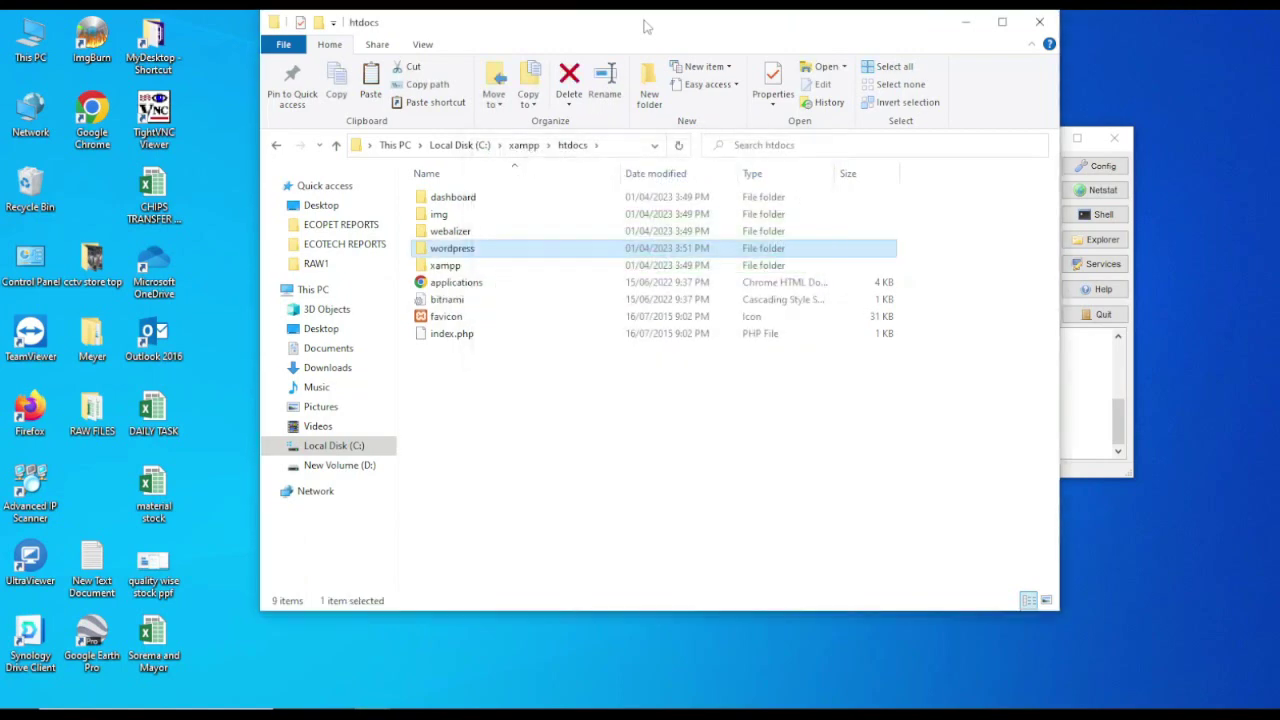
Step: Maximize the htdocs window and rename the wordpress folder to gsitworld
{"action": "double_click", "coordinate": [645, 26]}
{"action": "left_click", "coordinate": [203, 371]}
{"action": "left_click", "coordinate": [194, 245]}
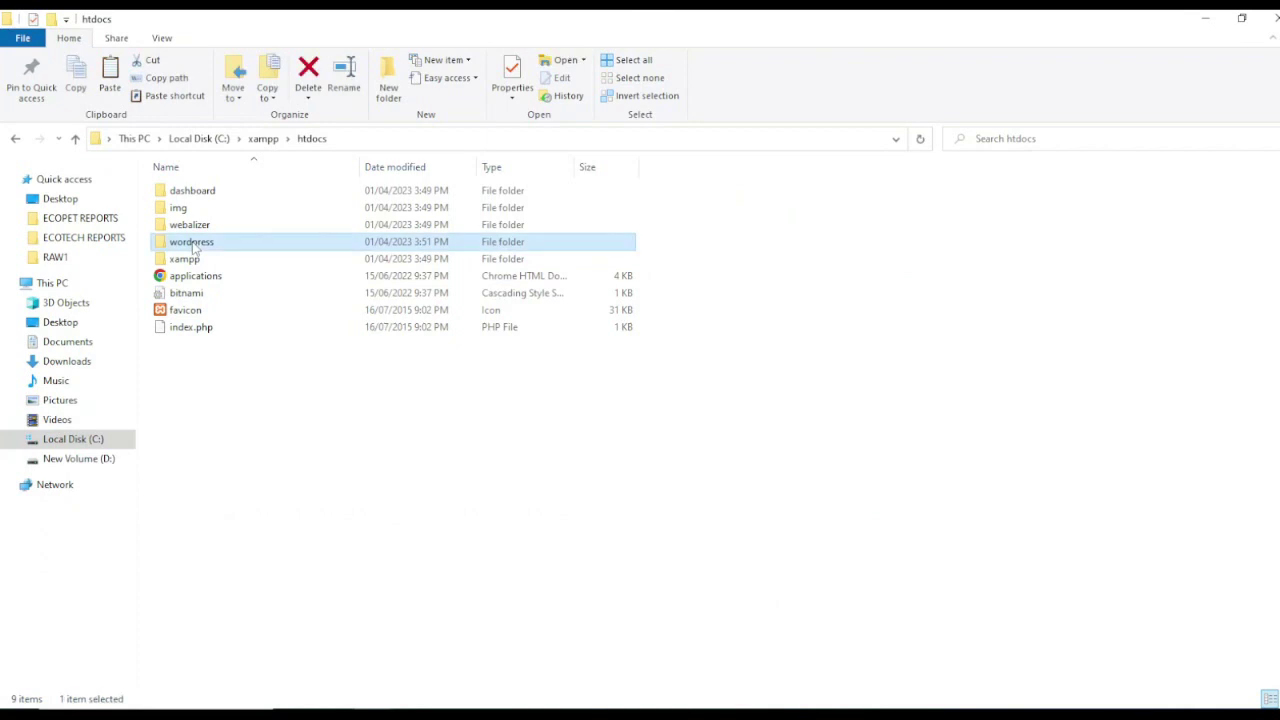
{"action": "left_click", "coordinate": [194, 245]}
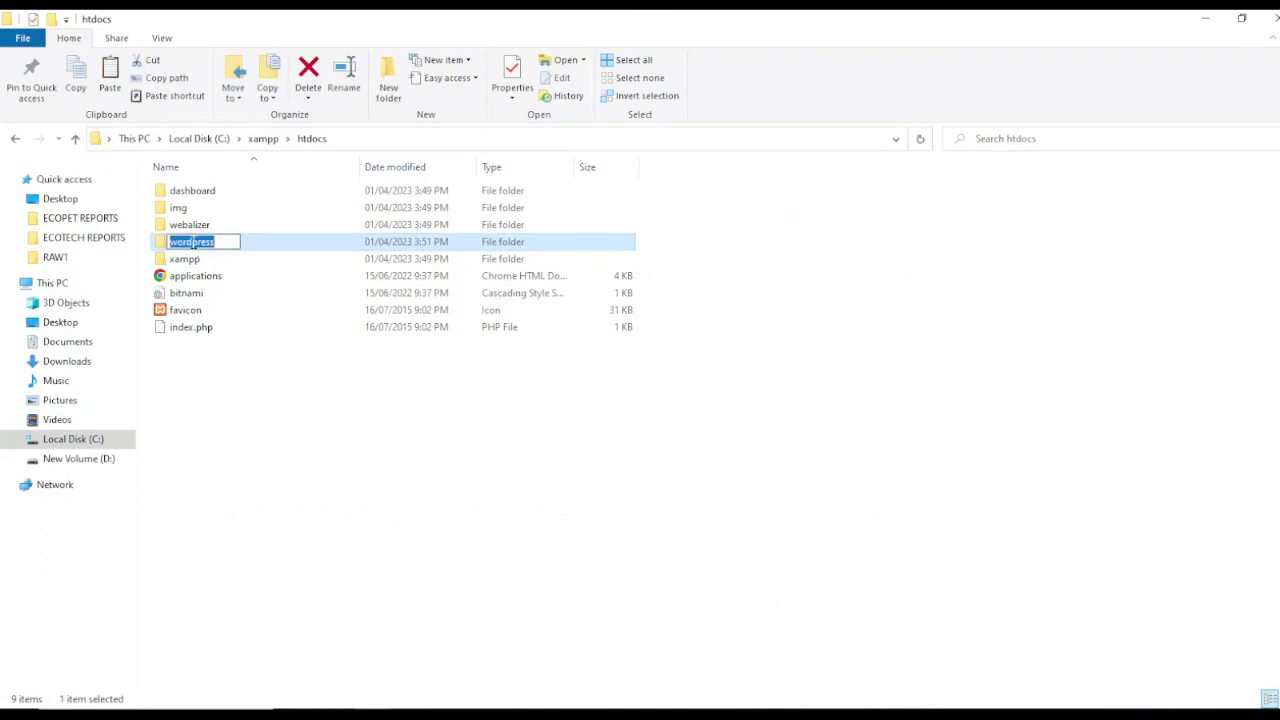
{"action": "type", "text": "gsit"}
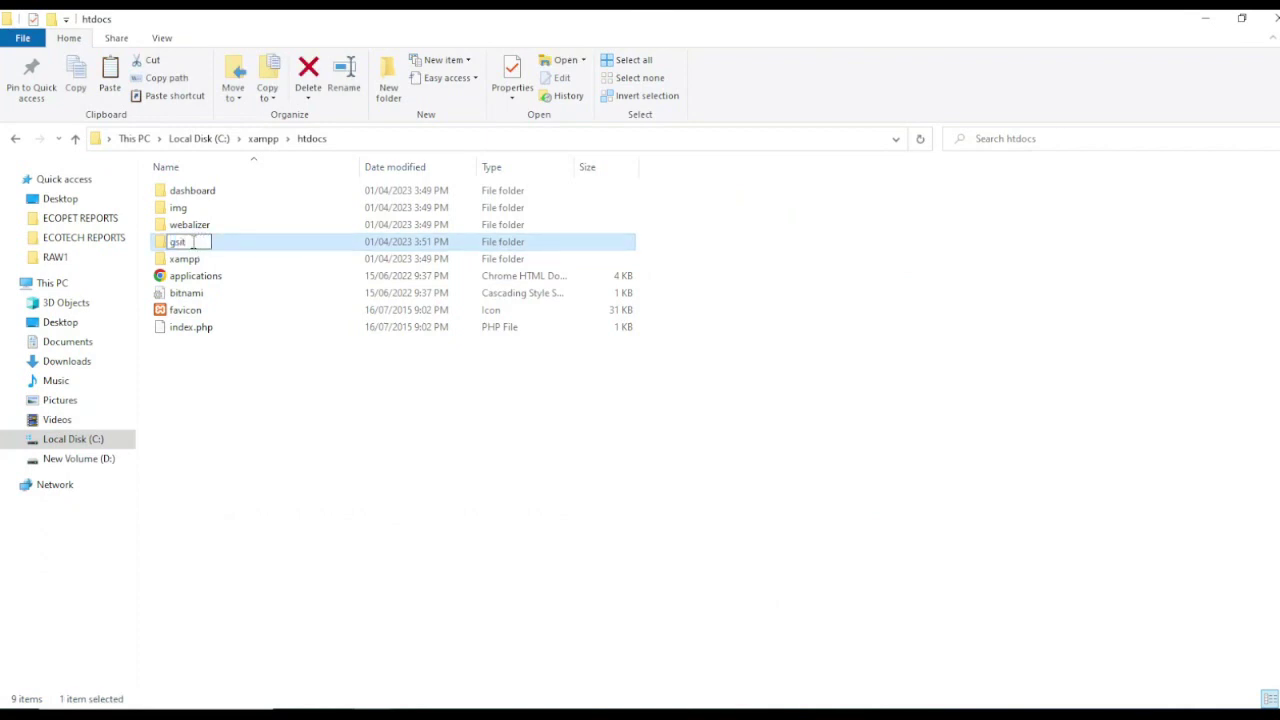
{"action": "type", "text": "world"}
{"action": "left_click", "coordinate": [371, 514]}
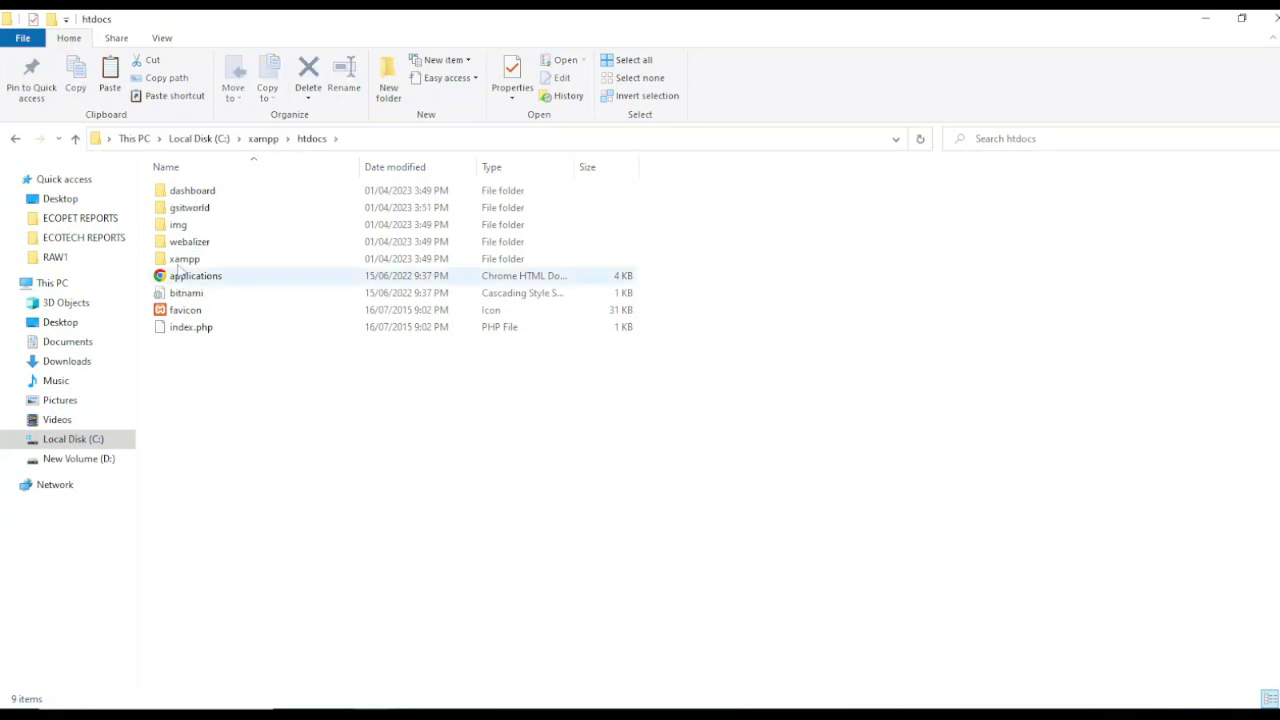
Step: Check the gsitworld folder, then bring XAMPP Control Panel back to the front
{"action": "left_click", "coordinate": [186, 212]}
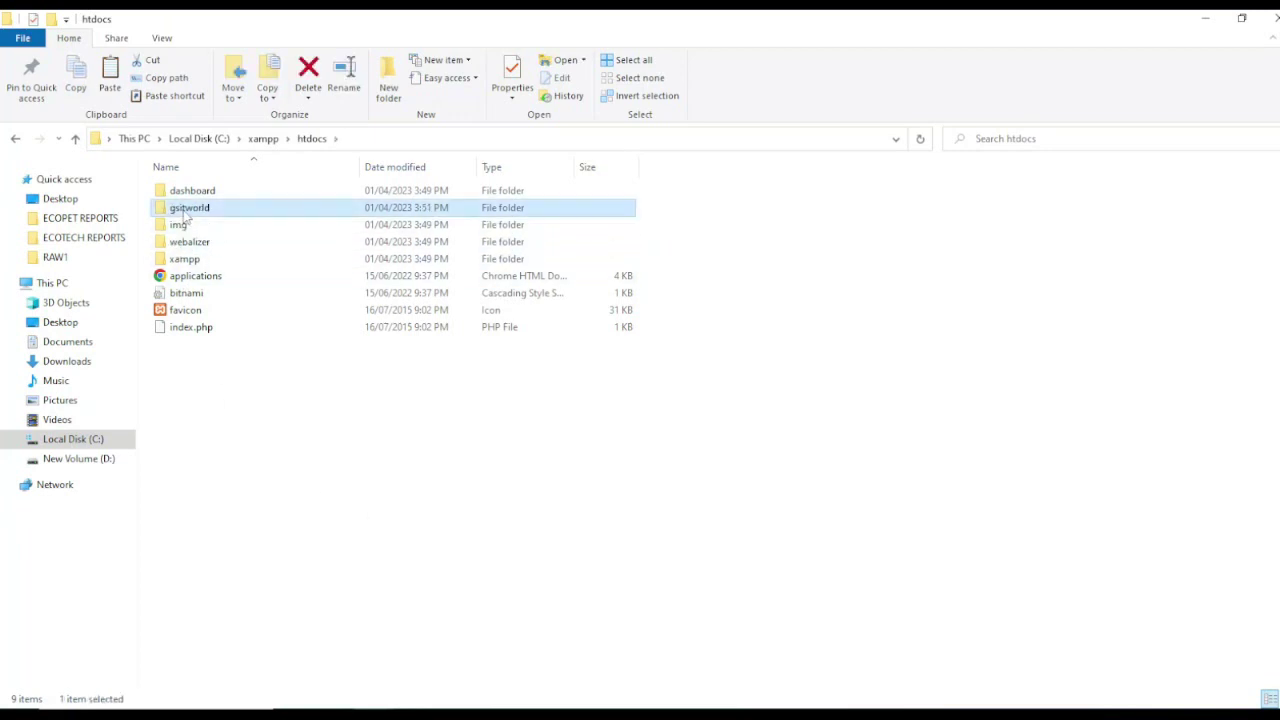
{"action": "left_click", "coordinate": [357, 502]}
{"action": "left_click", "coordinate": [542, 668]}
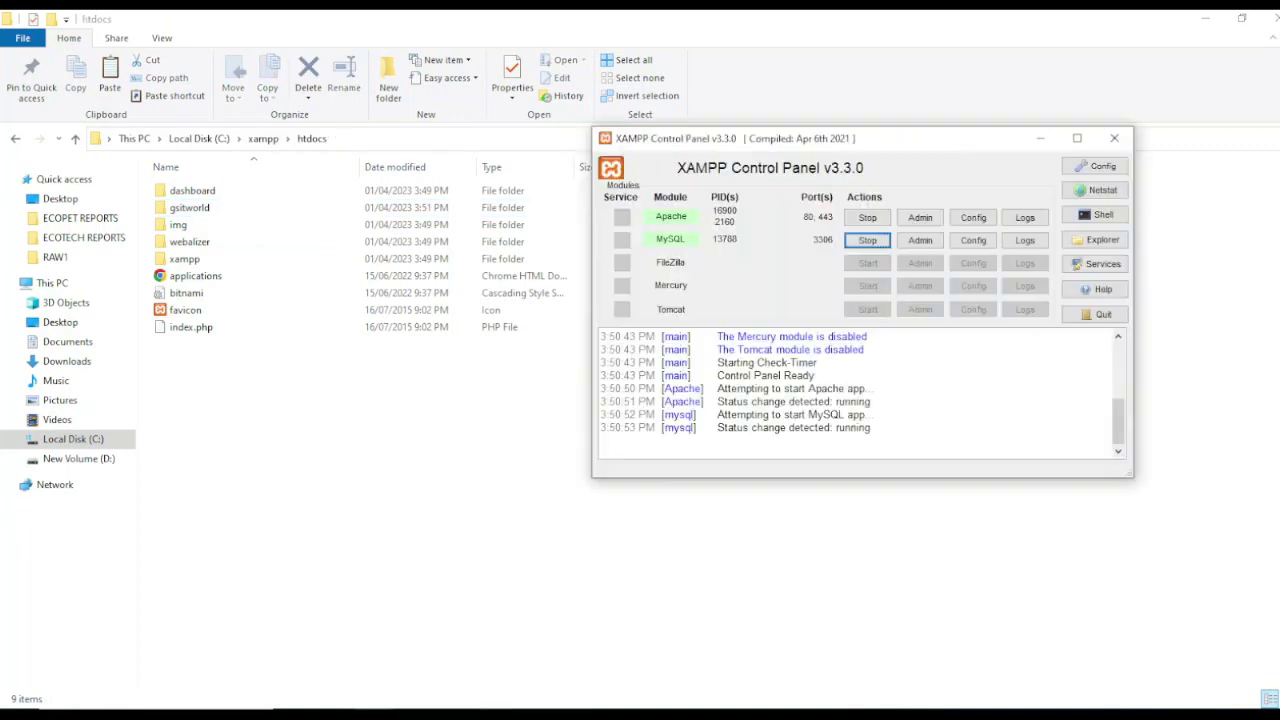
Step: Move the Control Panel aside, close the htdocs Explorer window, and launch Google Chrome
{"action": "left_click_drag", "start_coordinate": [743, 143], "coordinate": [662, 229]}
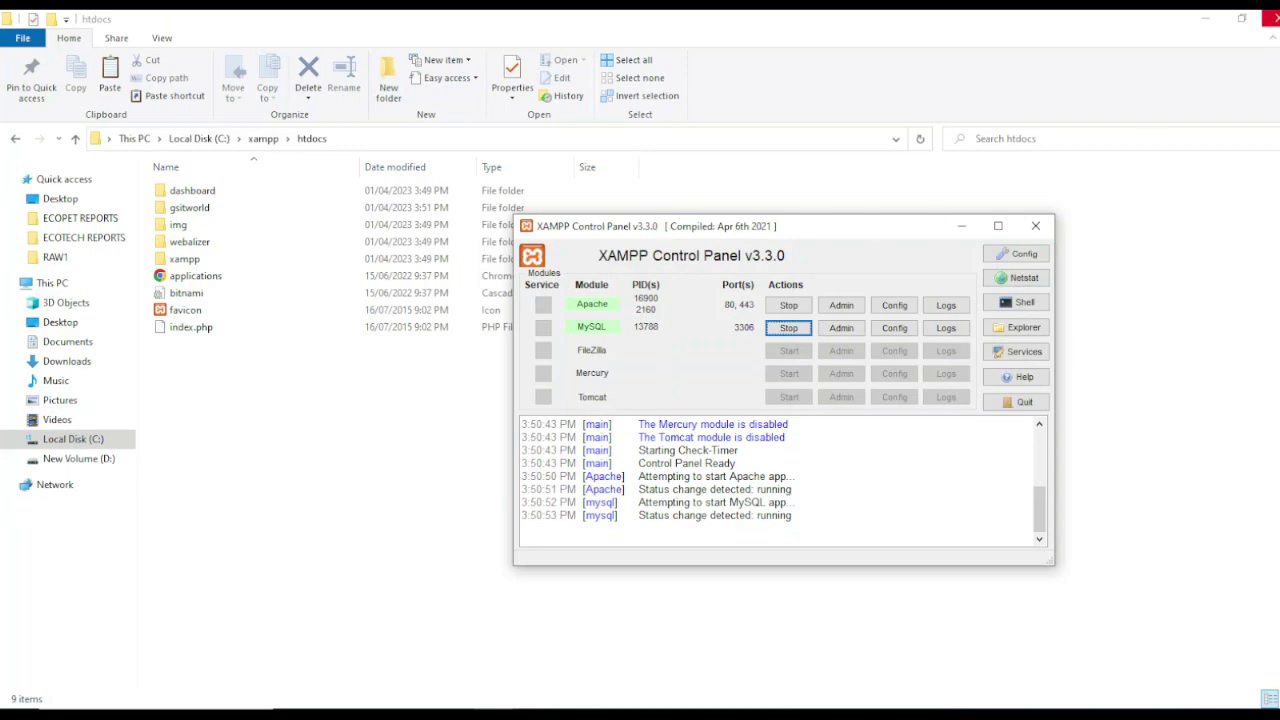
{"action": "left_click", "coordinate": [1273, 19]}
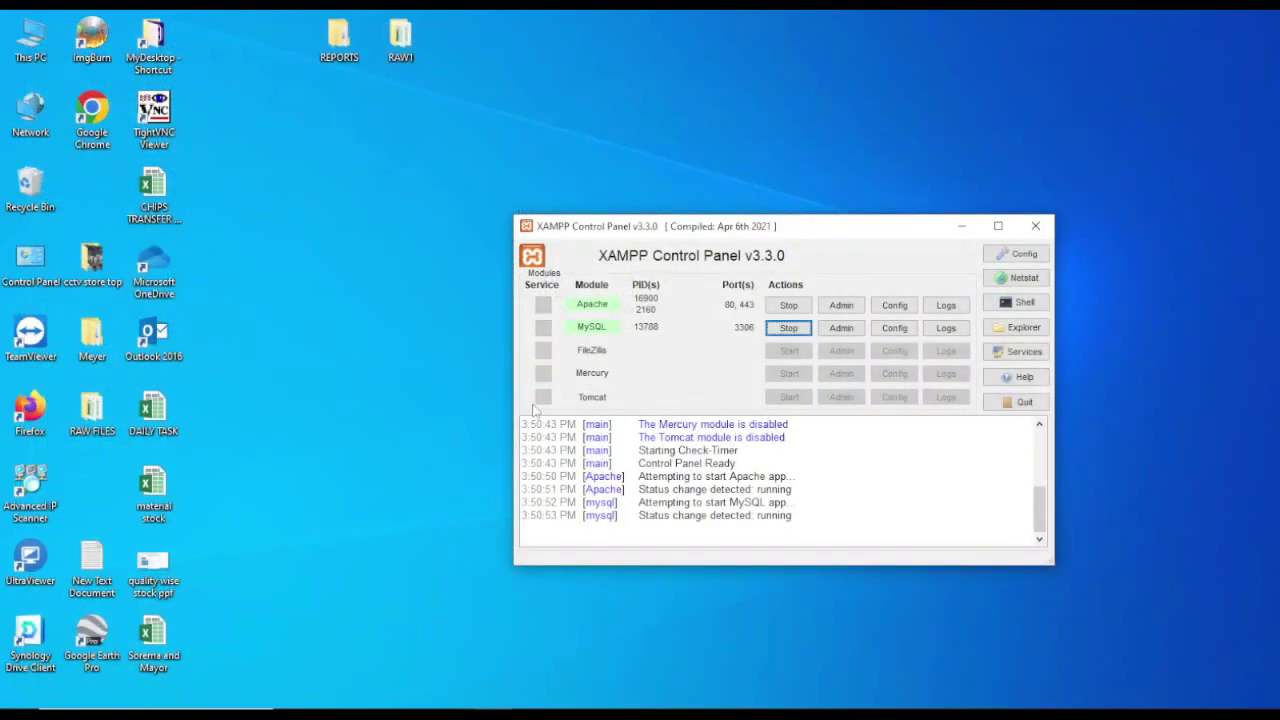
{"action": "double_click", "coordinate": [96, 124]}
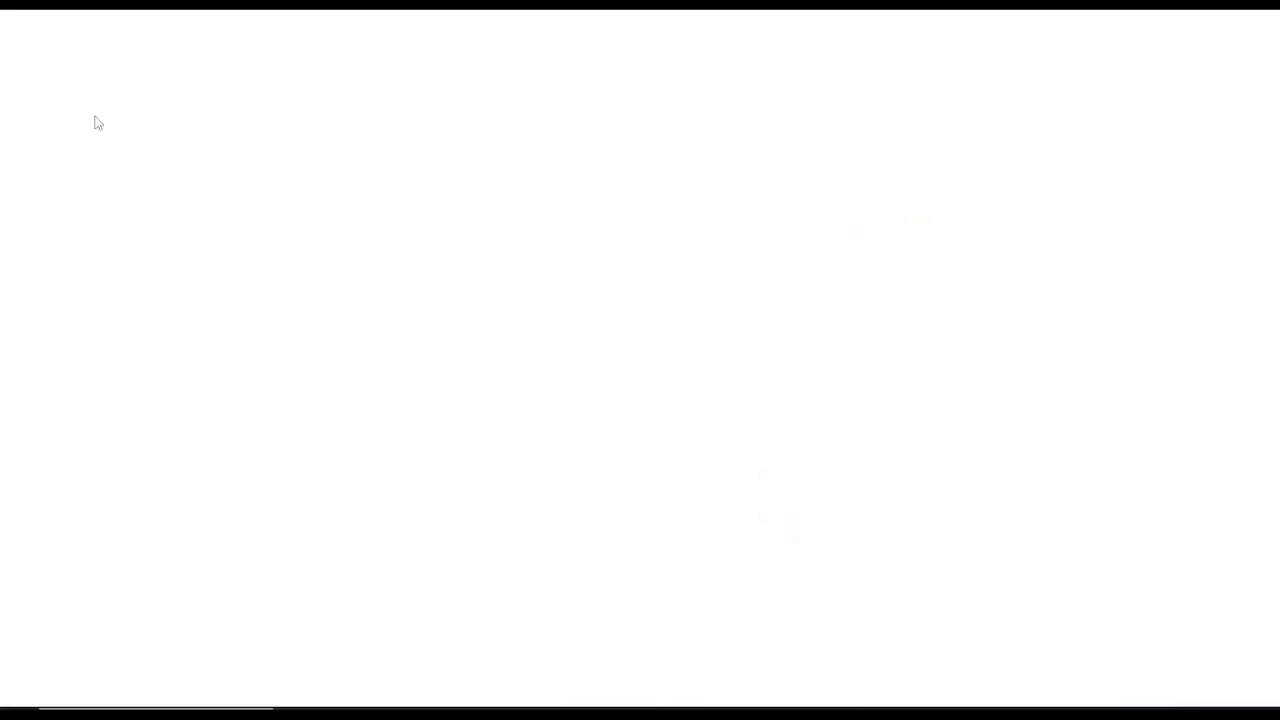
Step: Load localhost/phpmyadmin in Chrome's address bar
{"action": "left_click", "coordinate": [202, 54]}
{"action": "type", "text": "loc"}
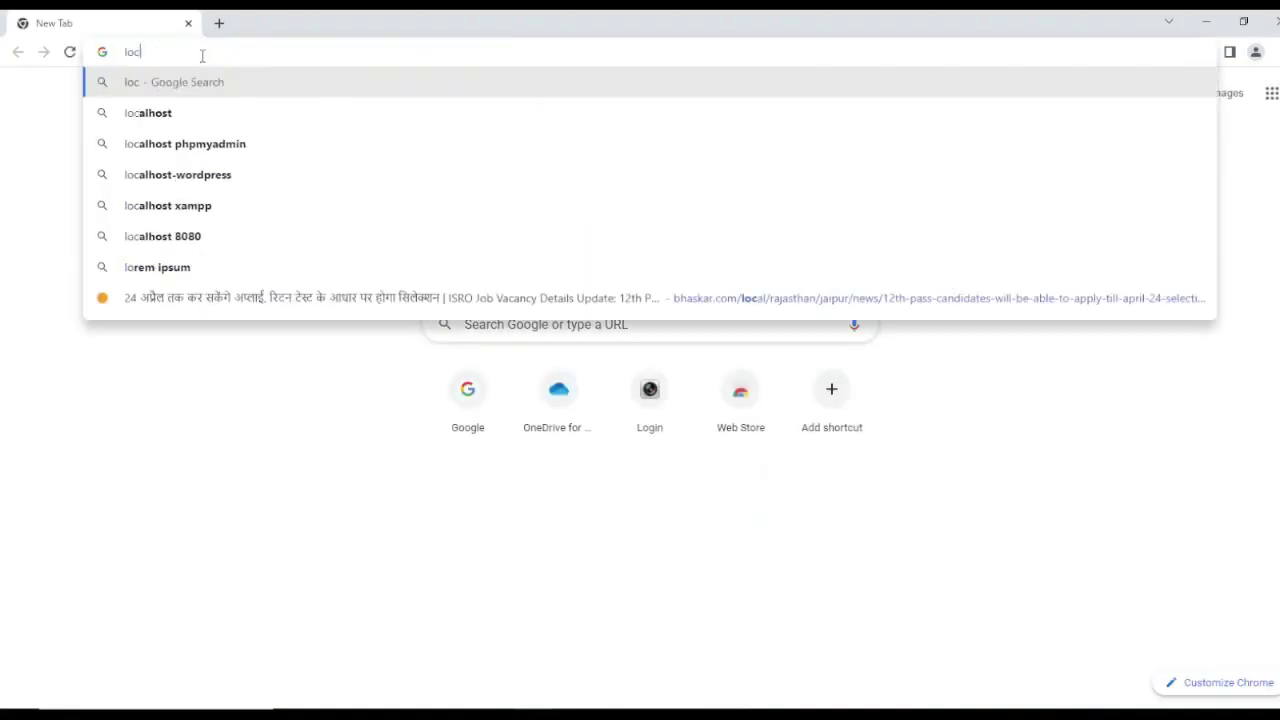
{"action": "type", "text": "alhost"}
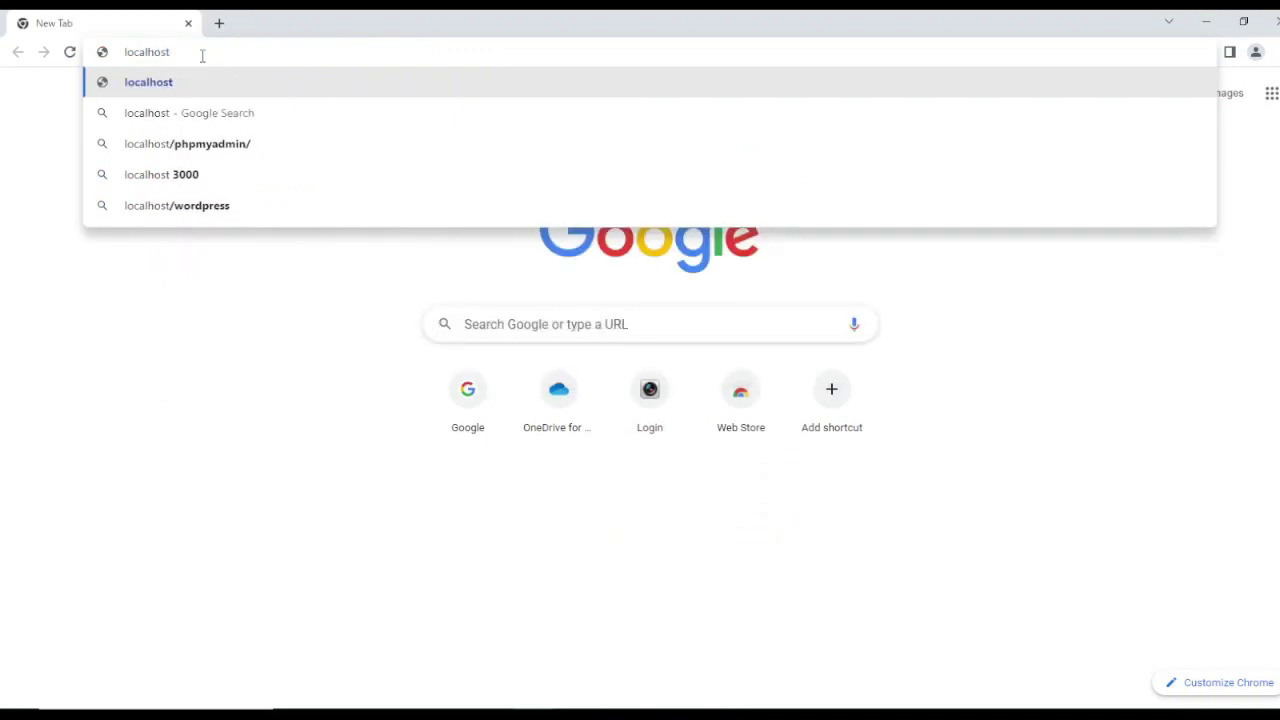
{"action": "type", "text": "/"}
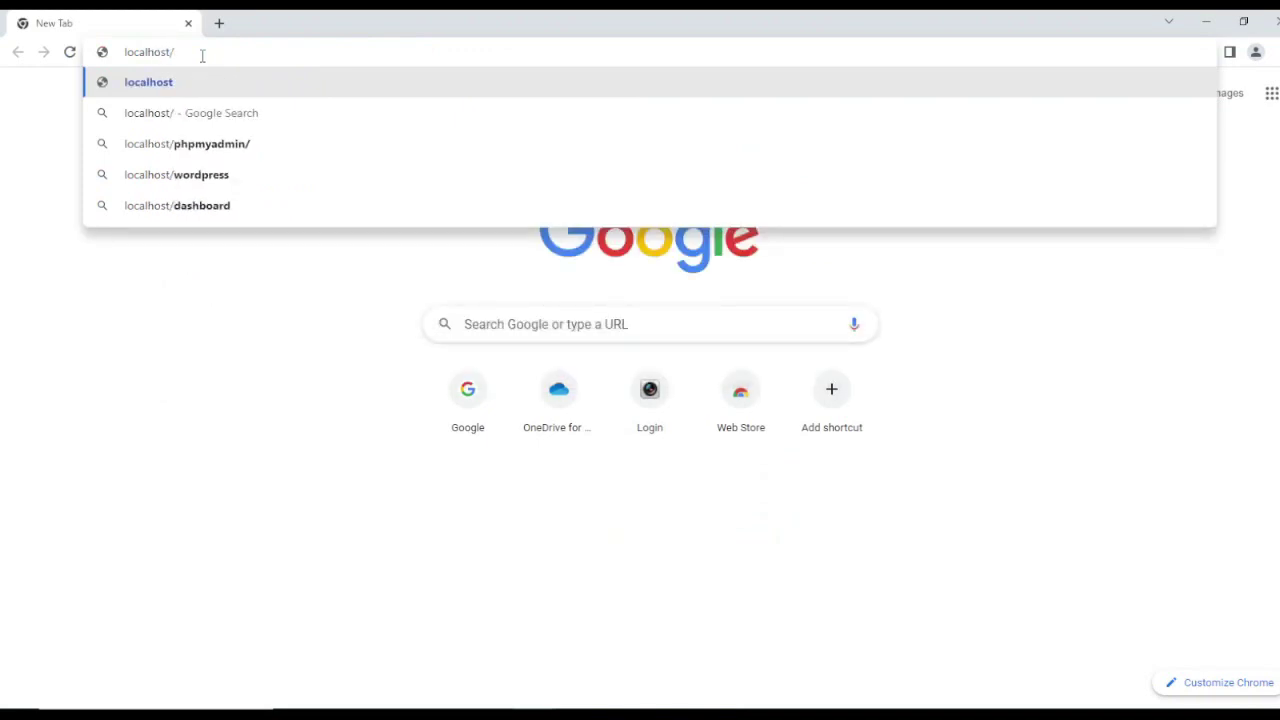
{"action": "type", "text": "phpmyadmi"}
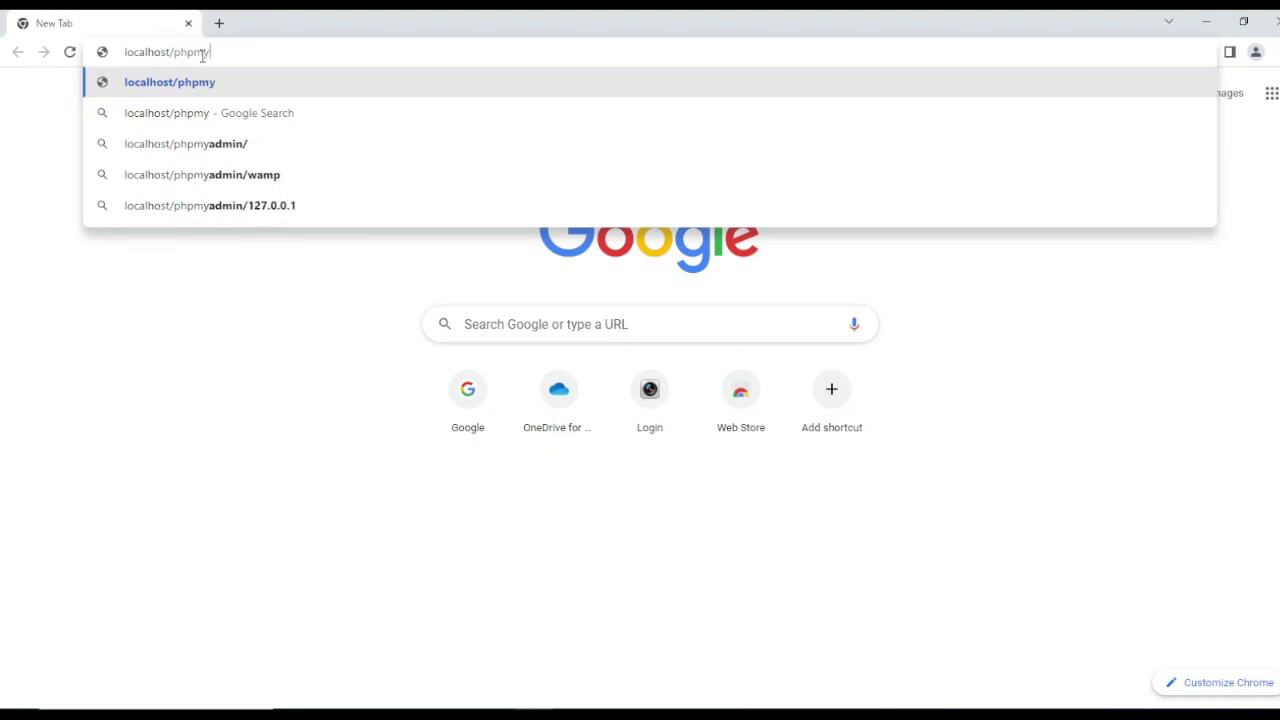
{"action": "type", "text": "n"}
{"action": "key", "text": "Return"}
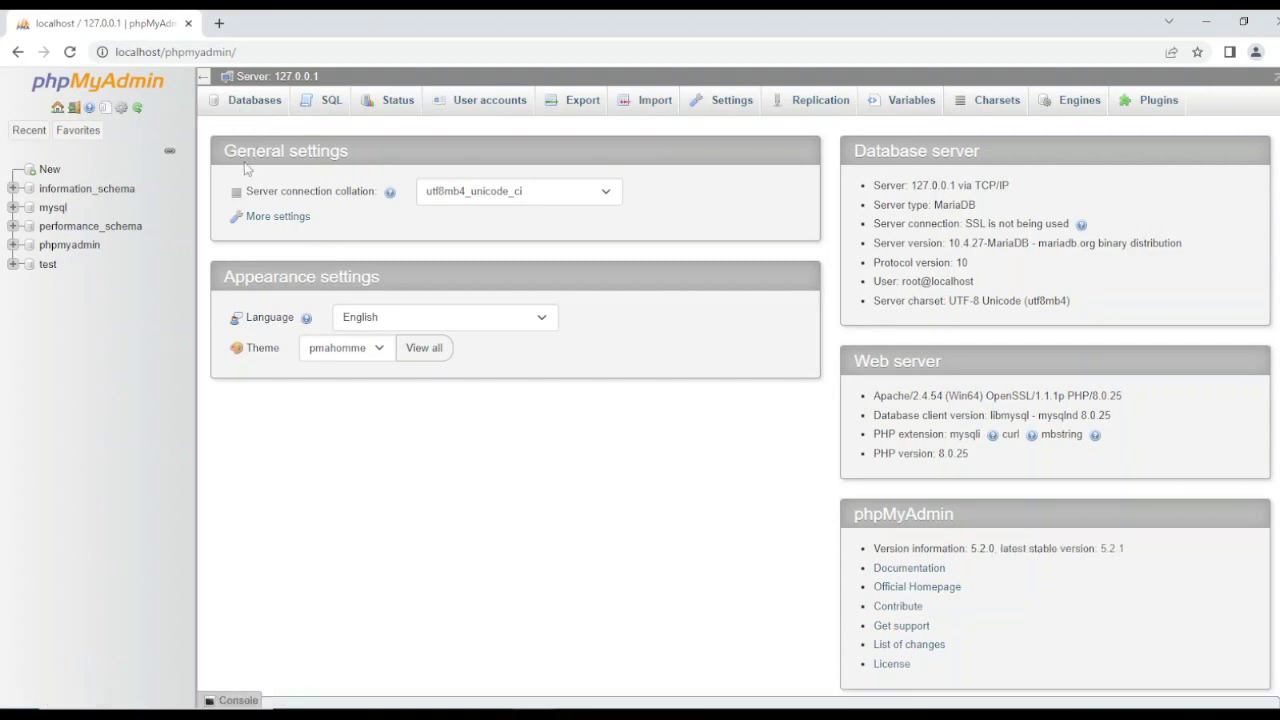
Step: Create the new database from the Databases tab, typed as 'gaitworld', then close Chrome
{"action": "left_click", "coordinate": [252, 110]}
{"action": "left_click", "coordinate": [254, 236]}
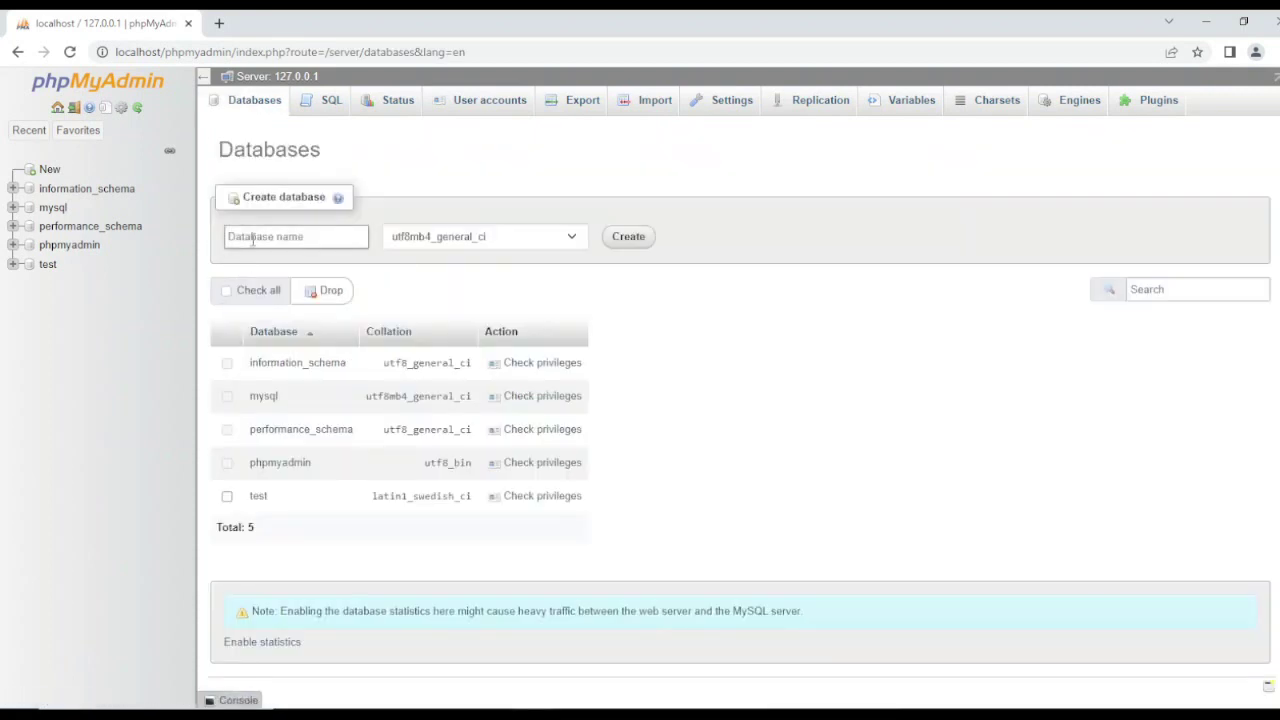
{"action": "type", "text": "gaitworld"}
{"action": "left_click", "coordinate": [630, 240]}
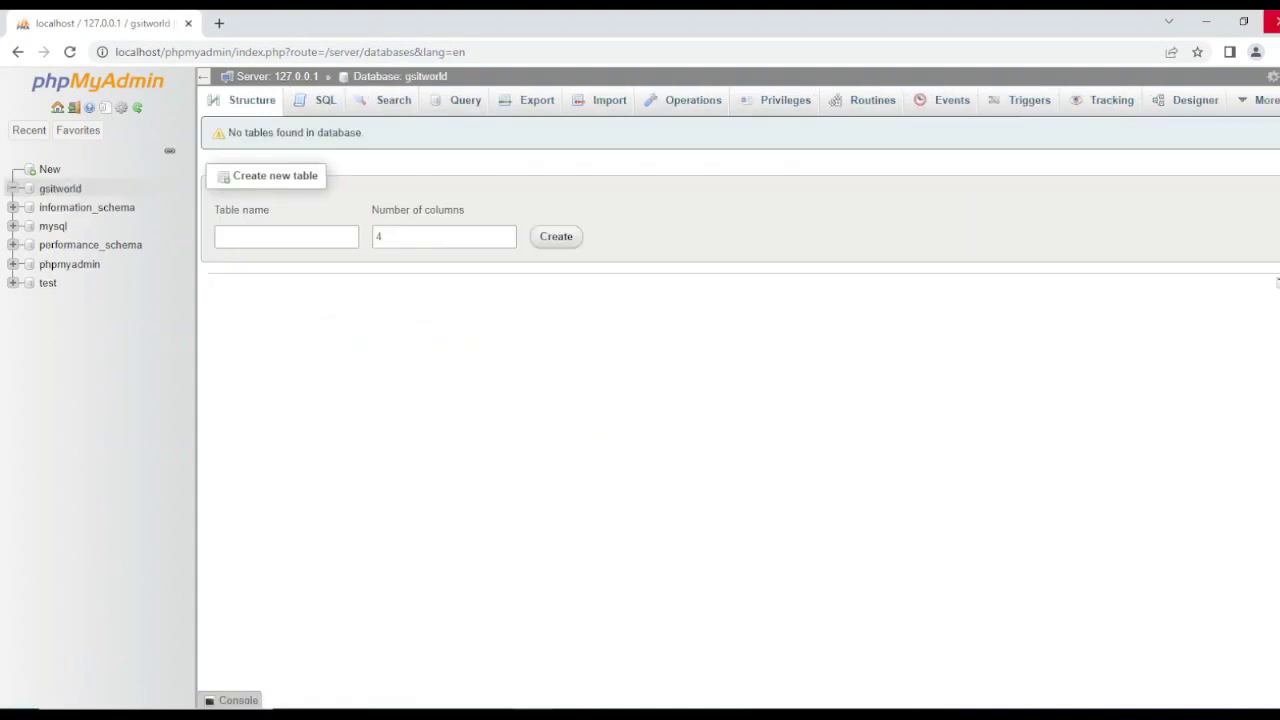
{"action": "left_click", "coordinate": [1270, 22]}
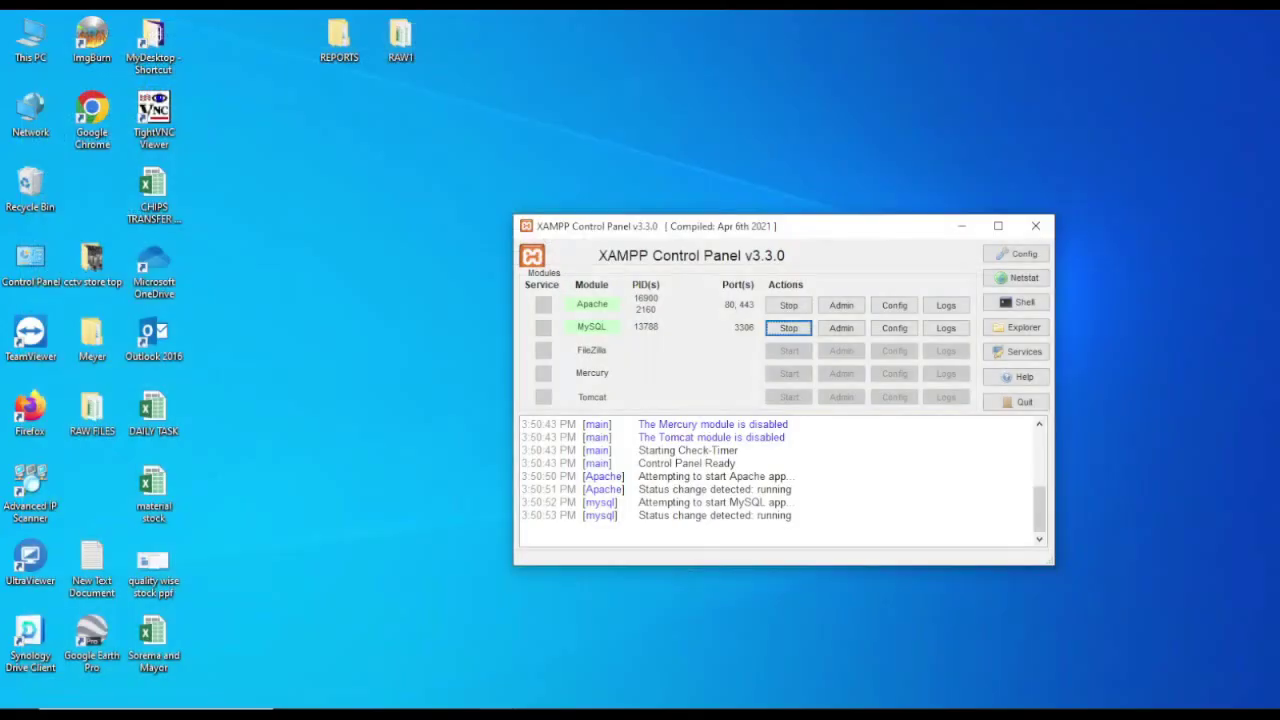
Step: Dismiss a desktop context menu and reopen Google Chrome from its desktop icon
{"action": "right_click", "coordinate": [258, 157]}
{"action": "left_click", "coordinate": [218, 93]}
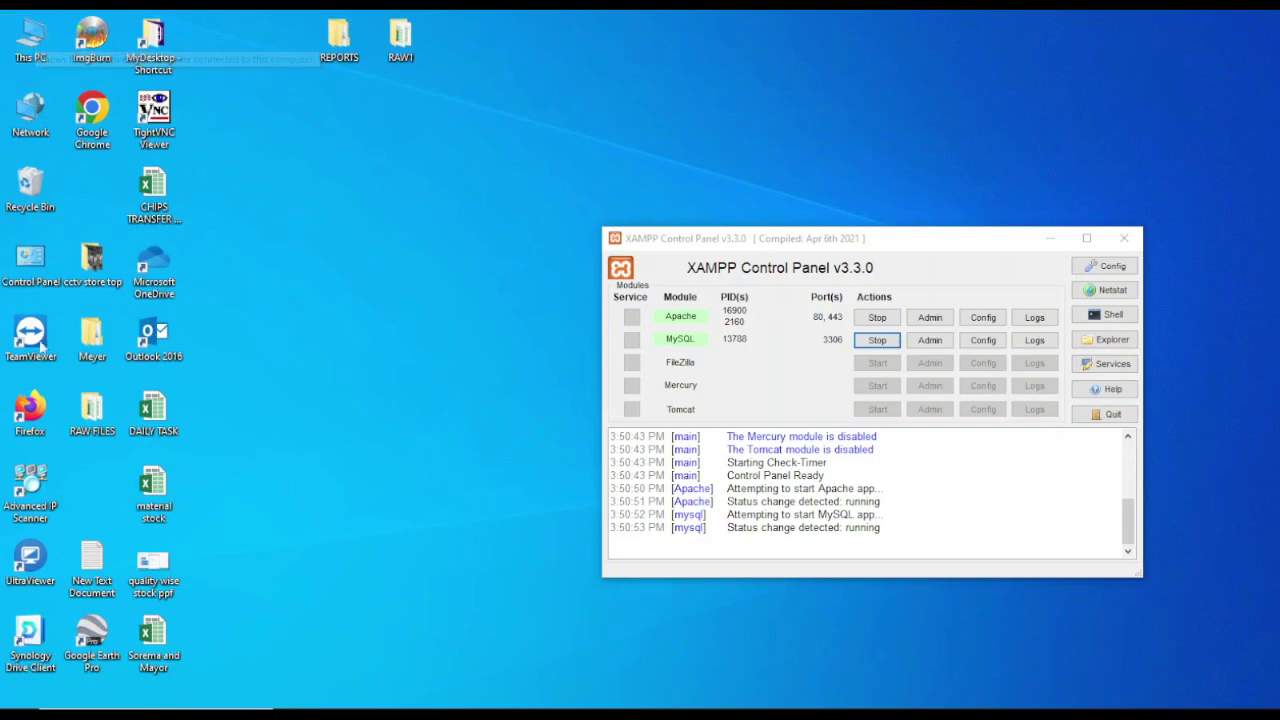
{"action": "double_click", "coordinate": [88, 135]}
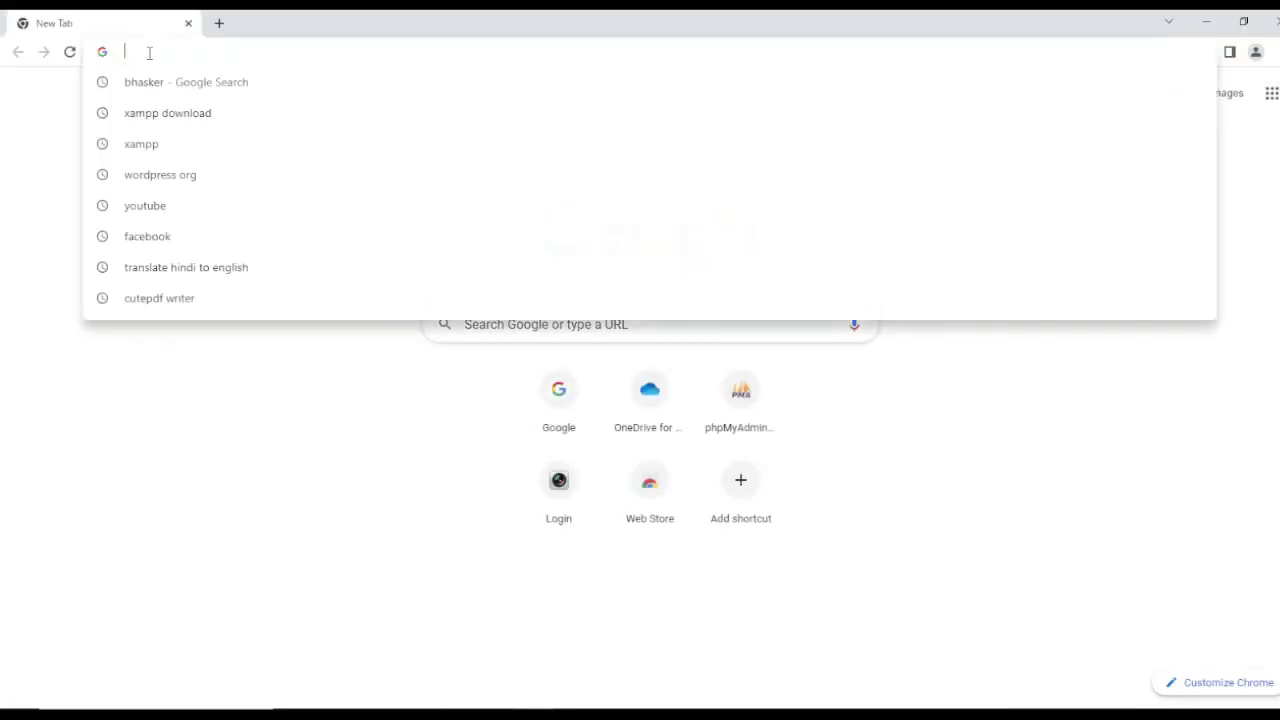
Step: Trim the autocompleted address to localhost/ and go to localhost/gsitworld
{"action": "type", "text": "loca"}
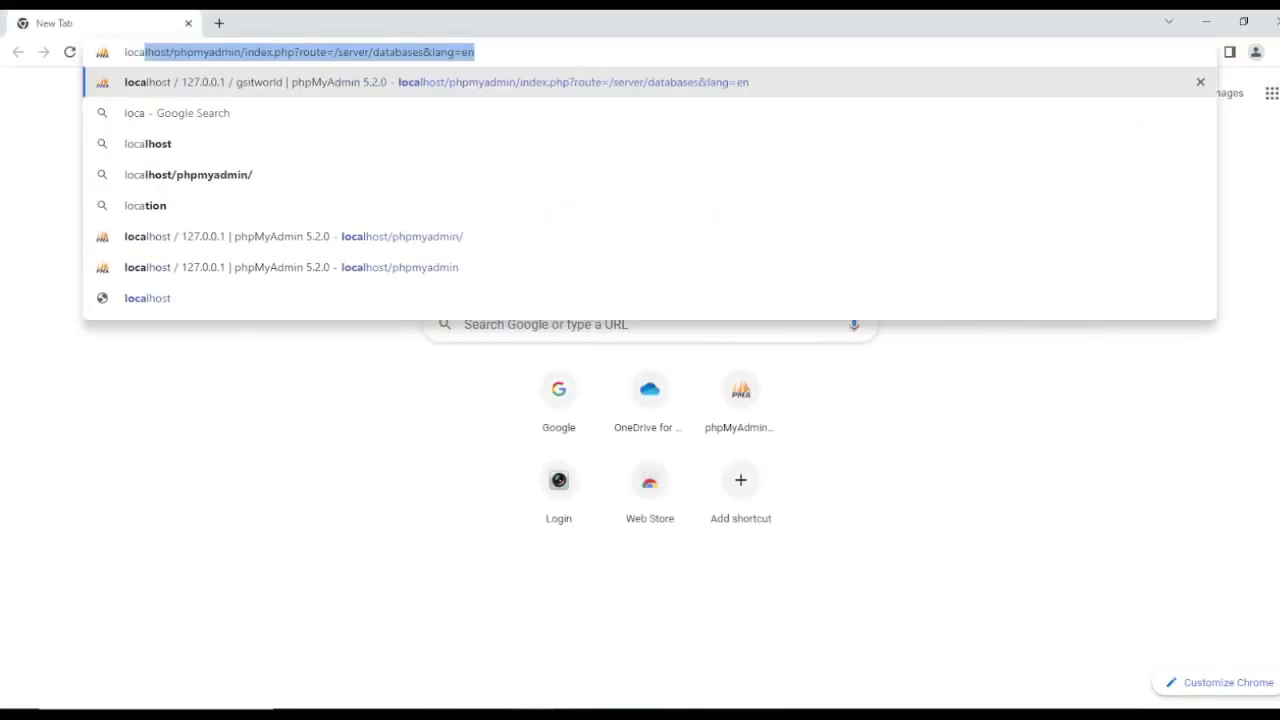
{"action": "key", "text": "End"}
{"action": "key", "text": "BackSpace"}
{"action": "key", "text": "BackSpace"}
{"action": "key", "text": "BackSpace"}
{"action": "key", "text": "BackSpace"}
{"action": "key", "text": "BackSpace"}
{"action": "key", "text": "BackSpace"}
{"action": "key", "text": "BackSpace"}
{"action": "key", "text": "BackSpace"}
{"action": "key", "text": "BackSpace"}
{"action": "key", "text": "BackSpace"}
{"action": "key", "text": "BackSpace"}
{"action": "key", "text": "BackSpace"}
{"action": "key", "text": "BackSpace"}
{"action": "key", "text": "BackSpace"}
{"action": "key", "text": "BackSpace"}
{"action": "key", "text": "BackSpace"}
{"action": "key", "text": "BackSpace"}
{"action": "key", "text": "BackSpace"}
{"action": "key", "text": "BackSpace"}
{"action": "key", "text": "BackSpace"}
{"action": "key", "text": "BackSpace"}
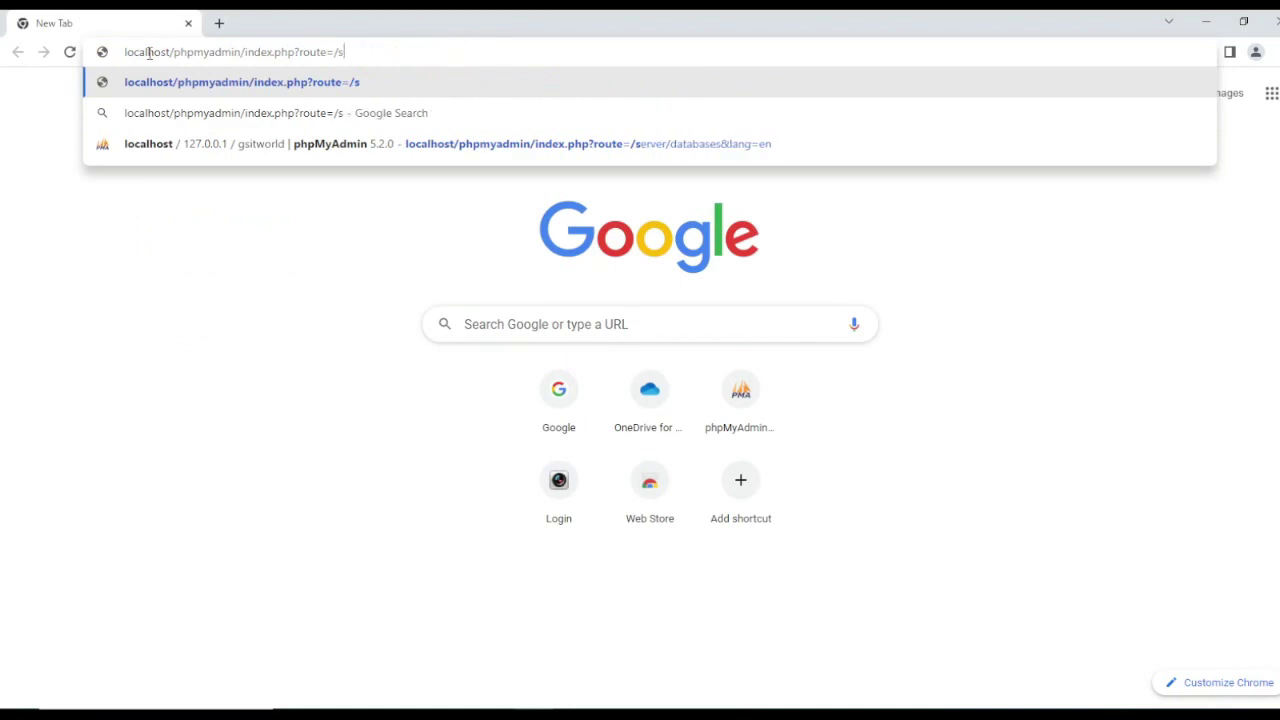
{"action": "key", "text": "BackSpace"}
{"action": "key", "text": "BackSpace"}
{"action": "key", "text": "BackSpace"}
{"action": "key", "text": "BackSpace"}
{"action": "key", "text": "BackSpace"}
{"action": "key", "text": "BackSpace"}
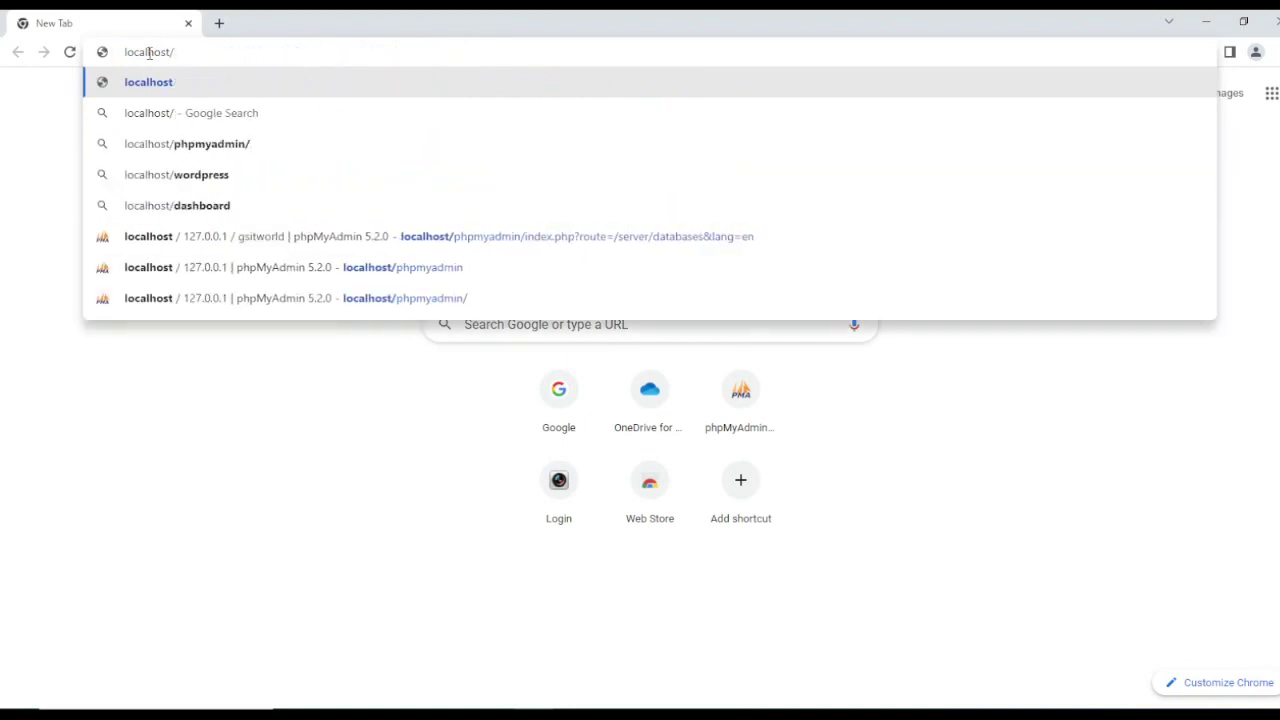
{"action": "type", "text": "gs"}
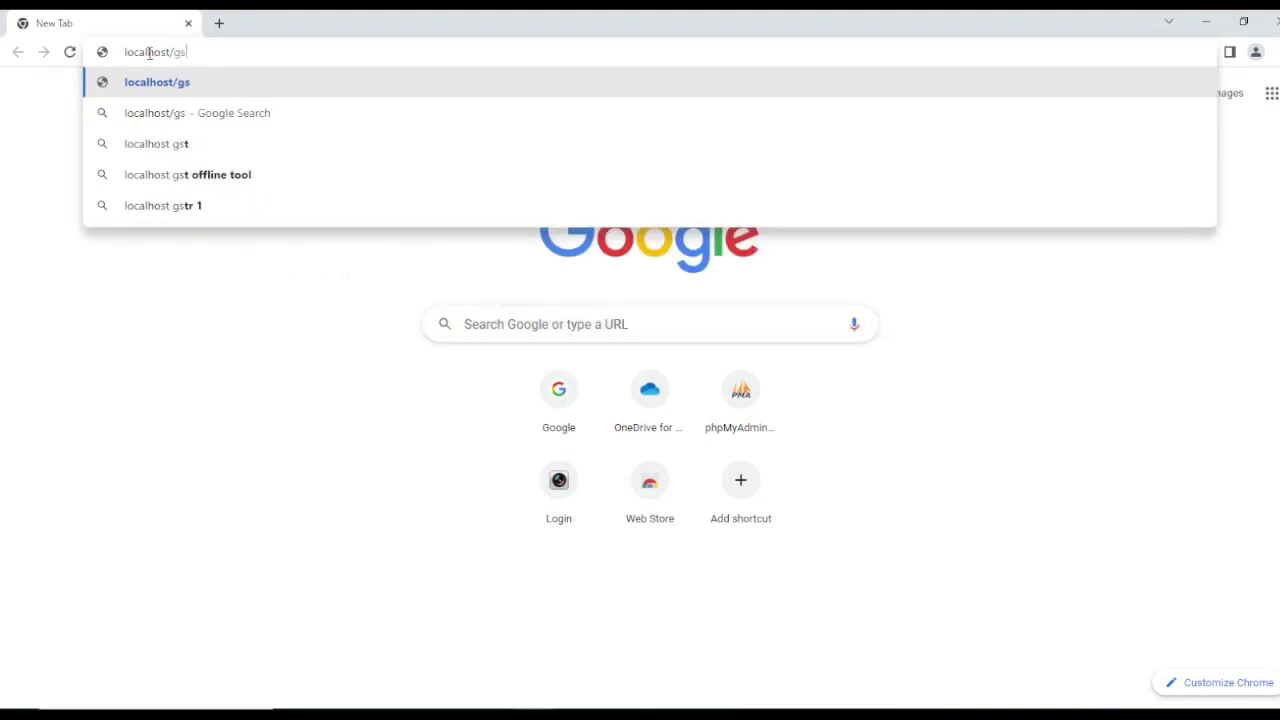
{"action": "type", "text": "itwor"}
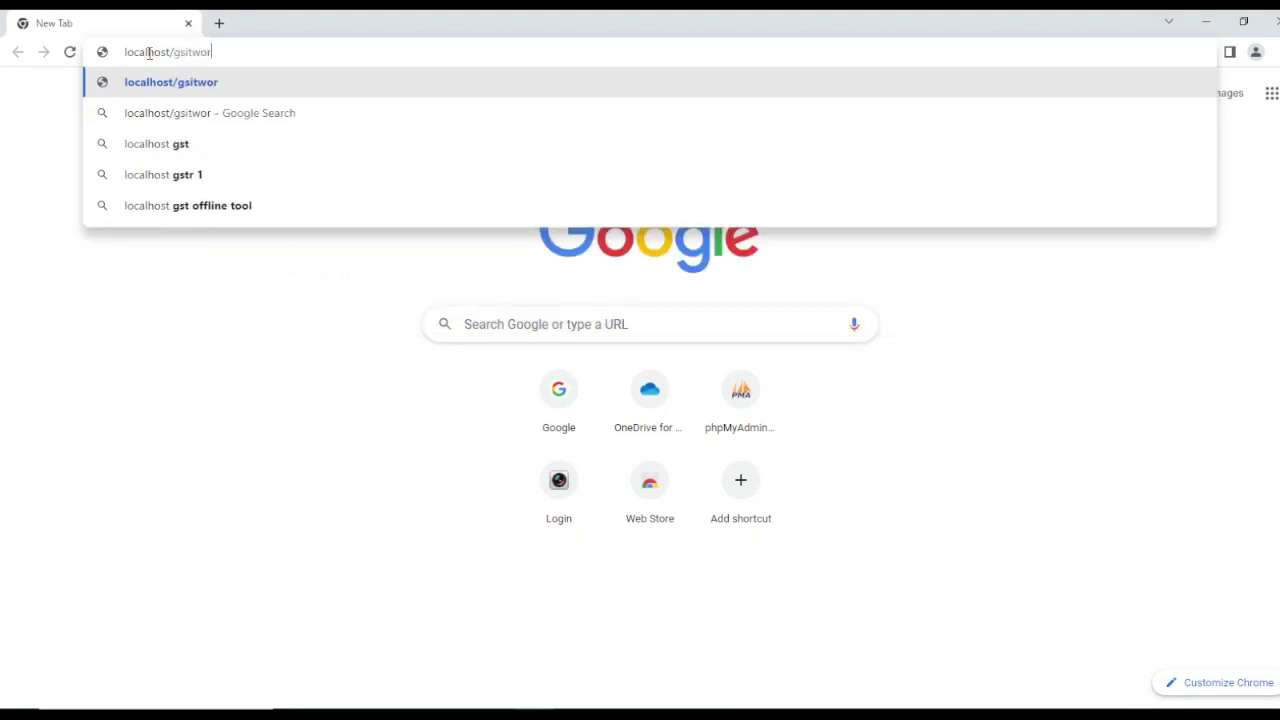
{"action": "type", "text": "ld"}
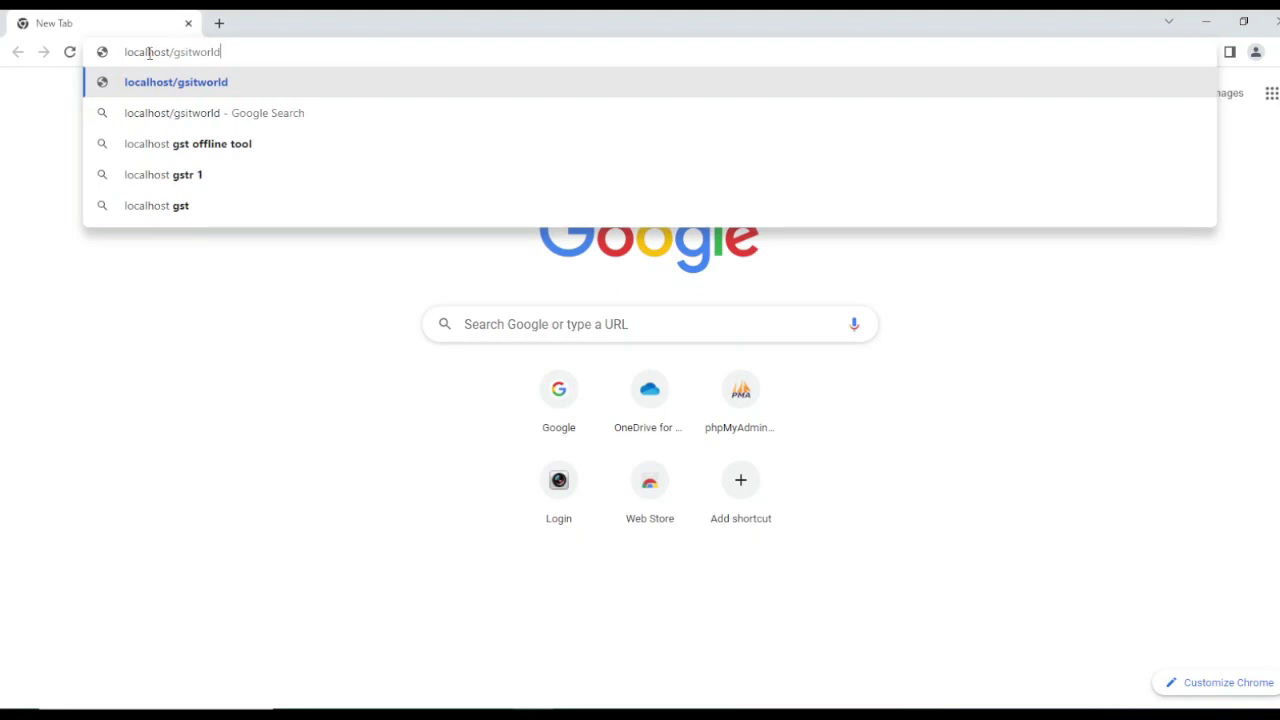
{"action": "key", "text": "Return"}
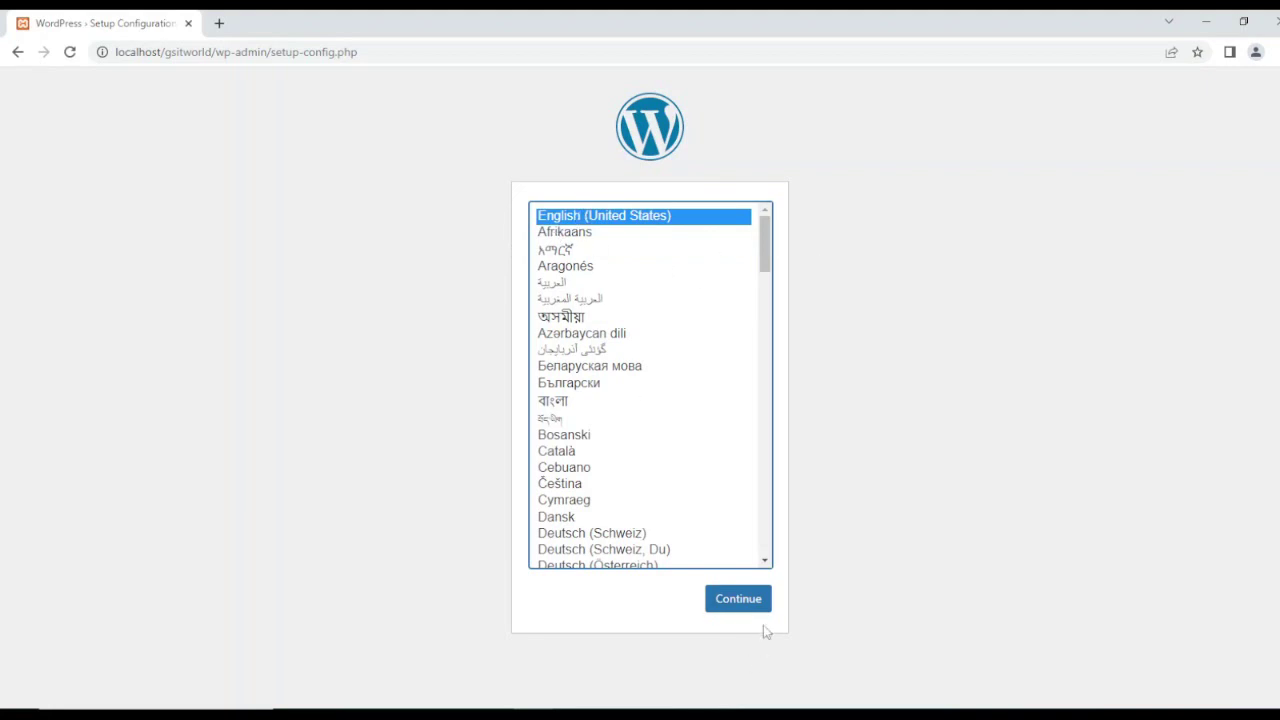
Step: Keep English (United States) as the setup language and continue
{"action": "left_click", "coordinate": [740, 600]}
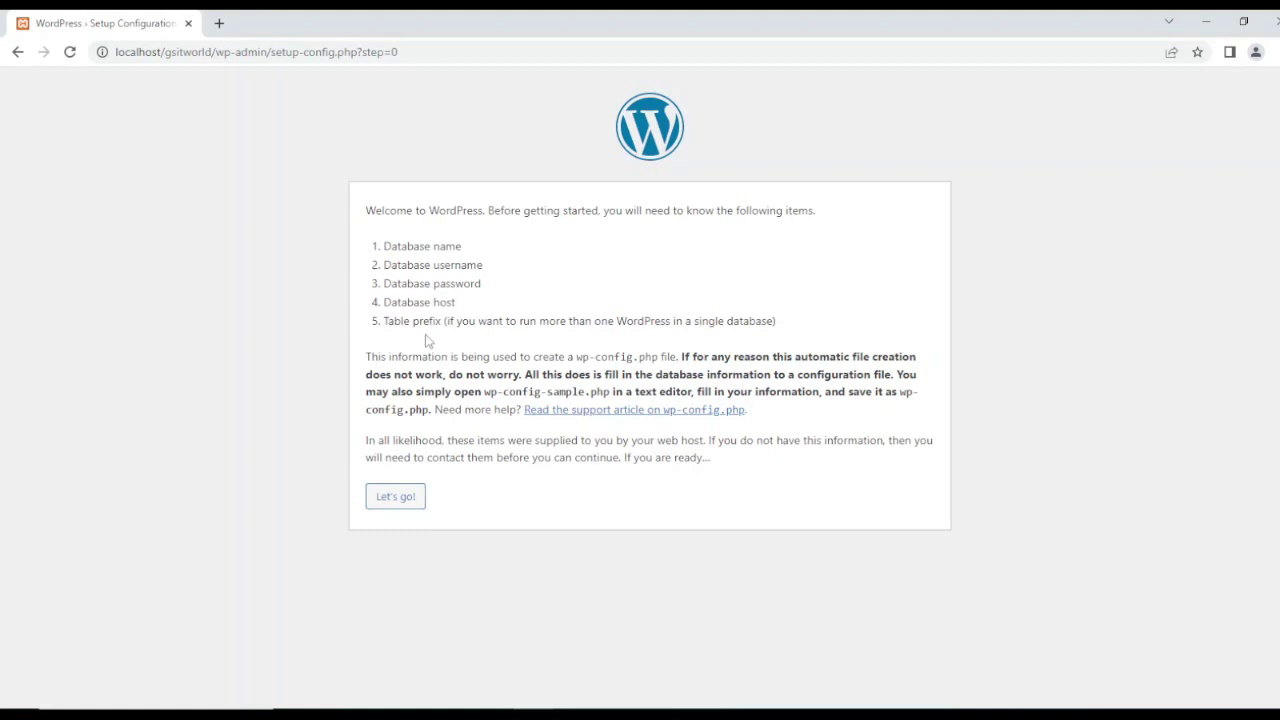
Step: Submit database gsitworld, user root, blank password, host localhost and prefix wp_
{"action": "left_click", "coordinate": [388, 503]}
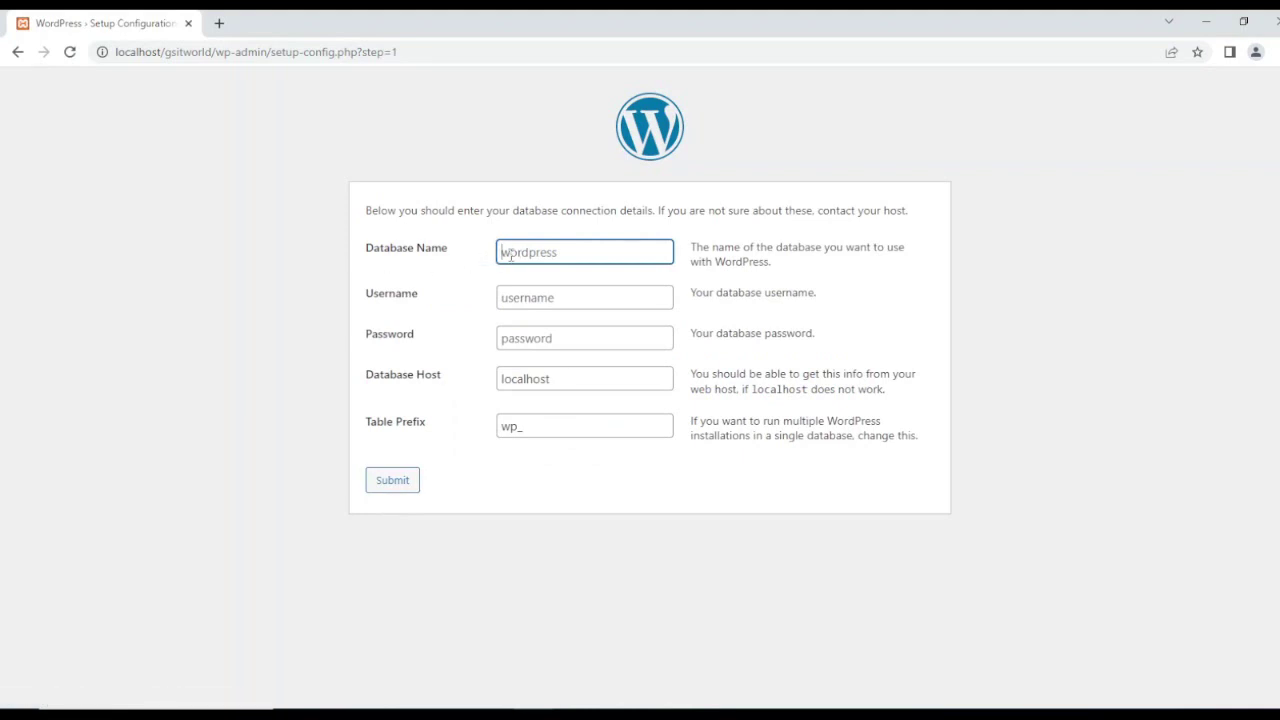
{"action": "type", "text": "gsitworld"}
{"action": "left_click", "coordinate": [529, 294]}
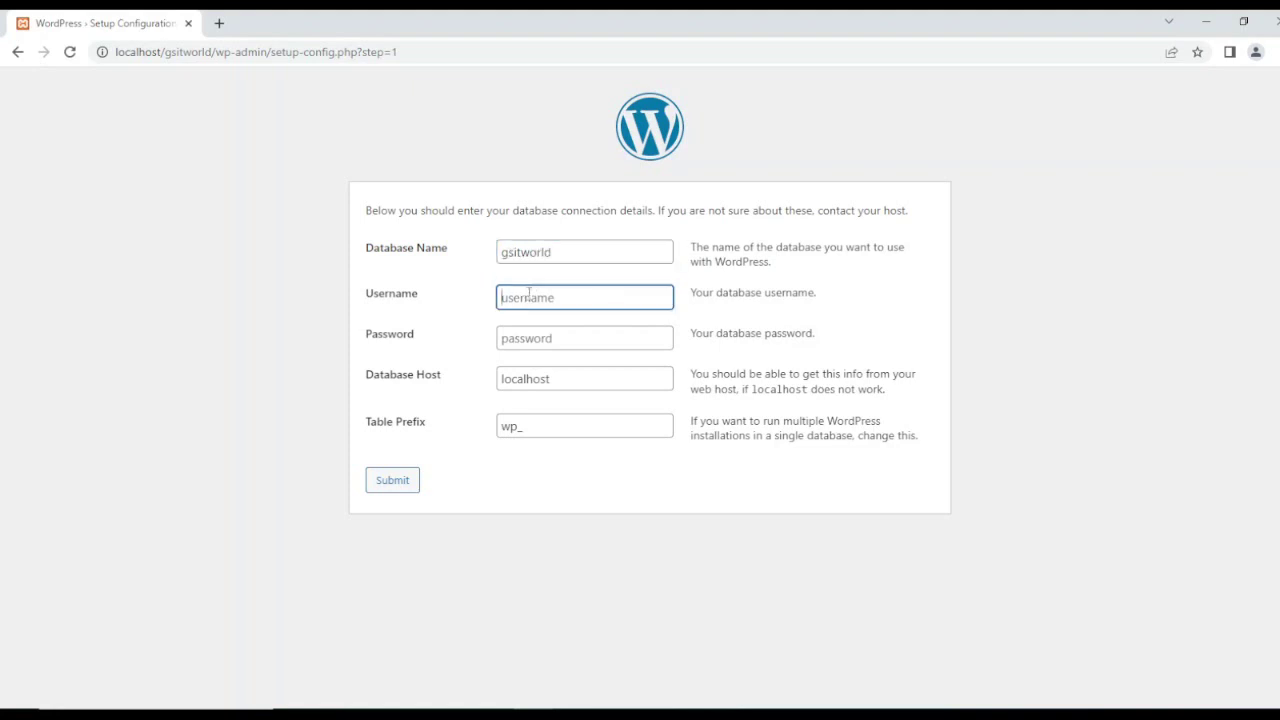
{"action": "type", "text": "root"}
{"action": "left_click", "coordinate": [534, 334]}
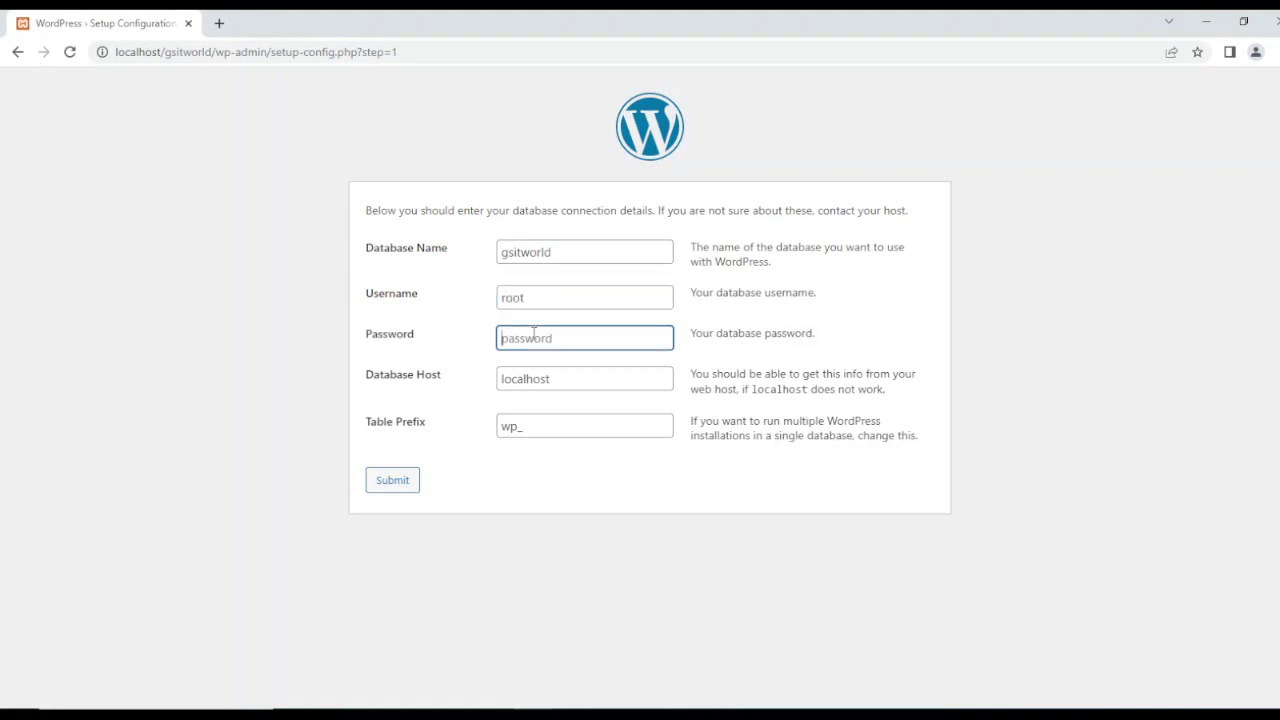
{"action": "left_click", "coordinate": [546, 378]}
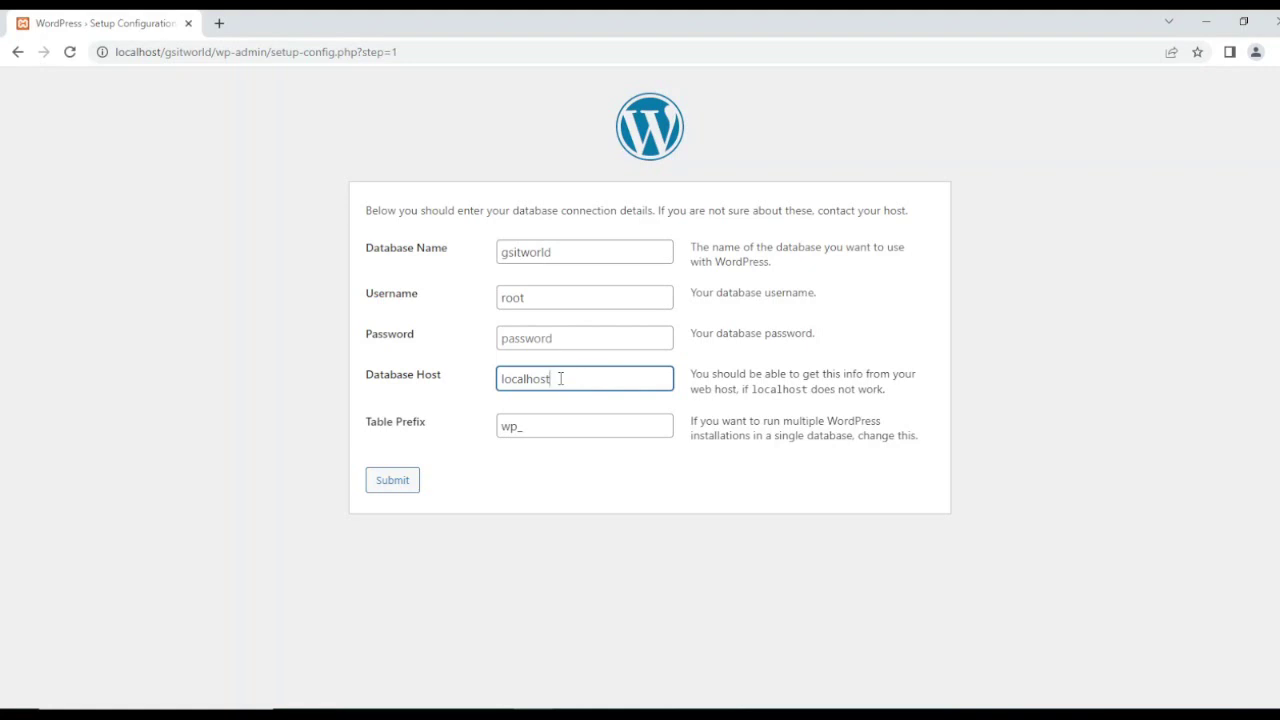
{"action": "left_click", "coordinate": [546, 421]}
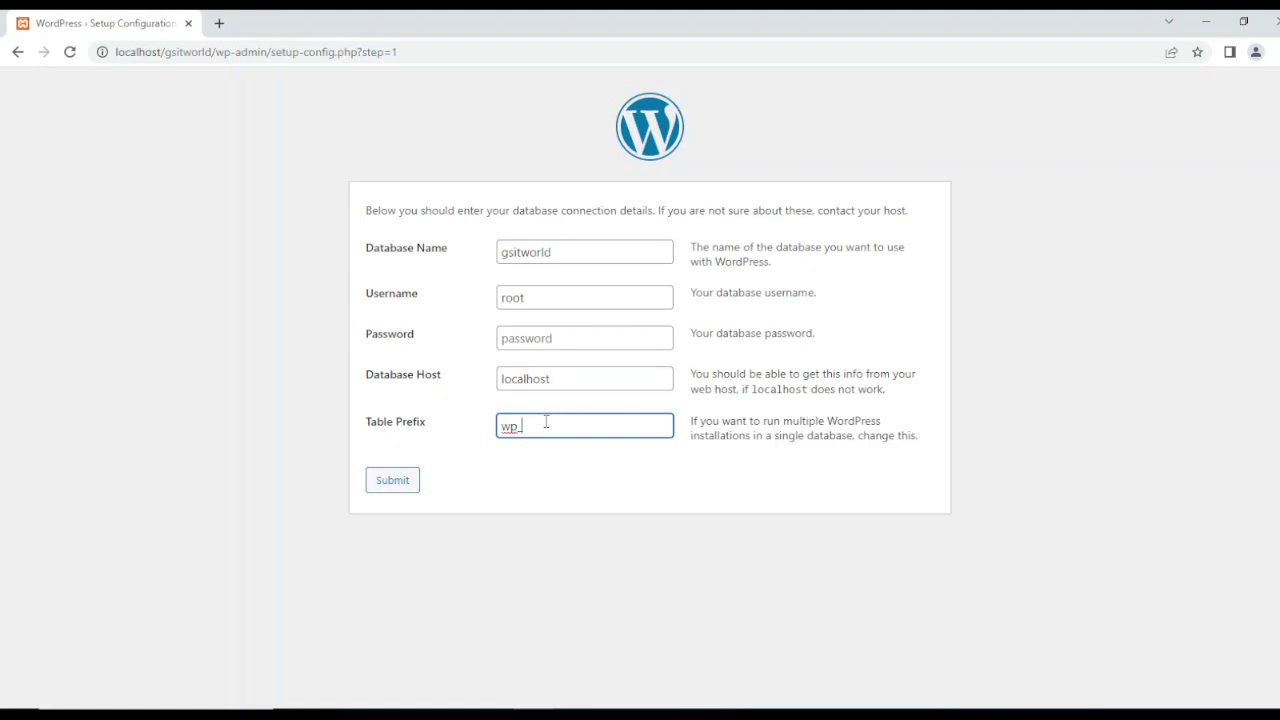
{"action": "left_click", "coordinate": [520, 474]}
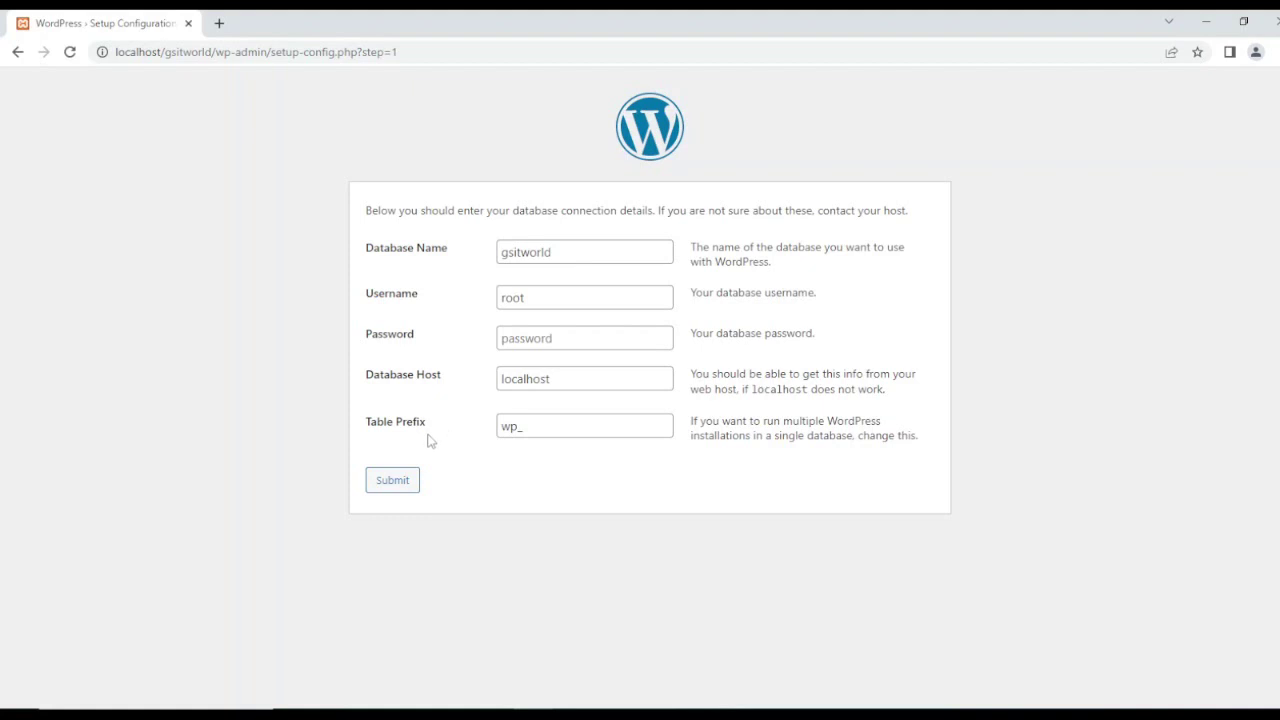
{"action": "left_click", "coordinate": [393, 482]}
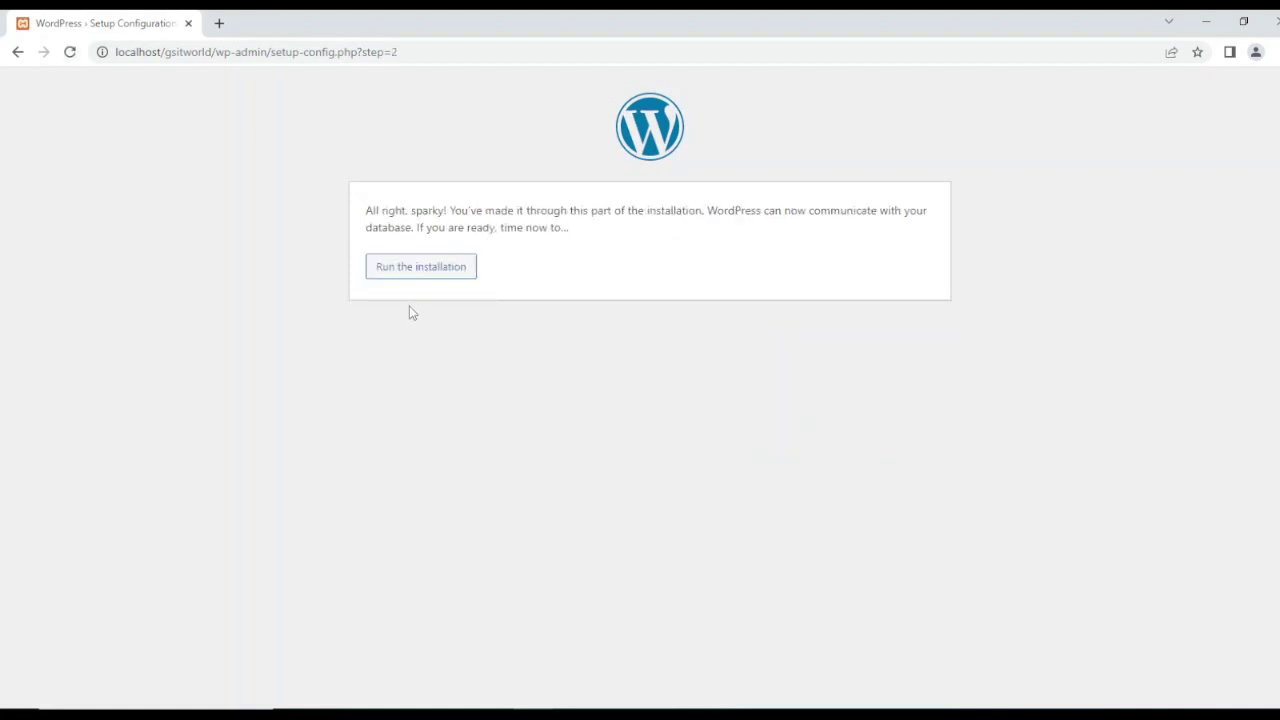
Step: Start the installation and enter site title GSITWORLD with username admin
{"action": "left_click", "coordinate": [410, 276]}
{"action": "left_click", "coordinate": [528, 395]}
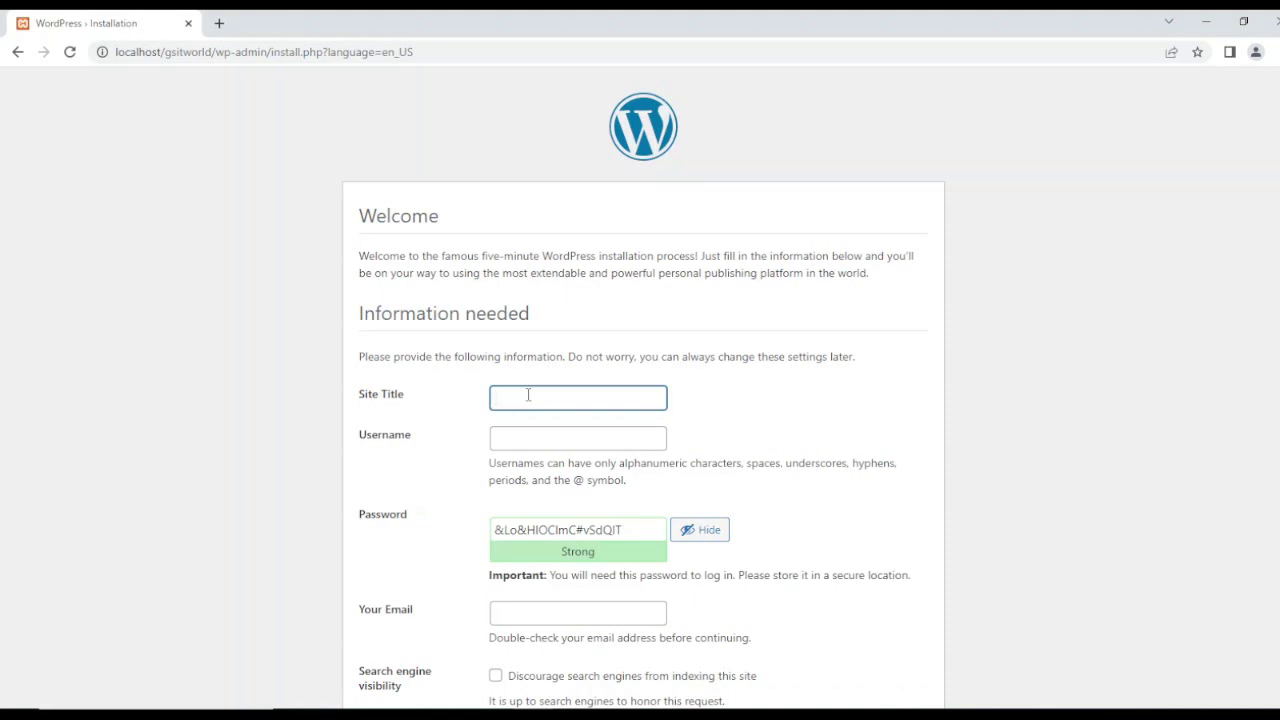
{"action": "type", "text": "GSITWORLD"}
{"action": "left_click", "coordinate": [516, 440]}
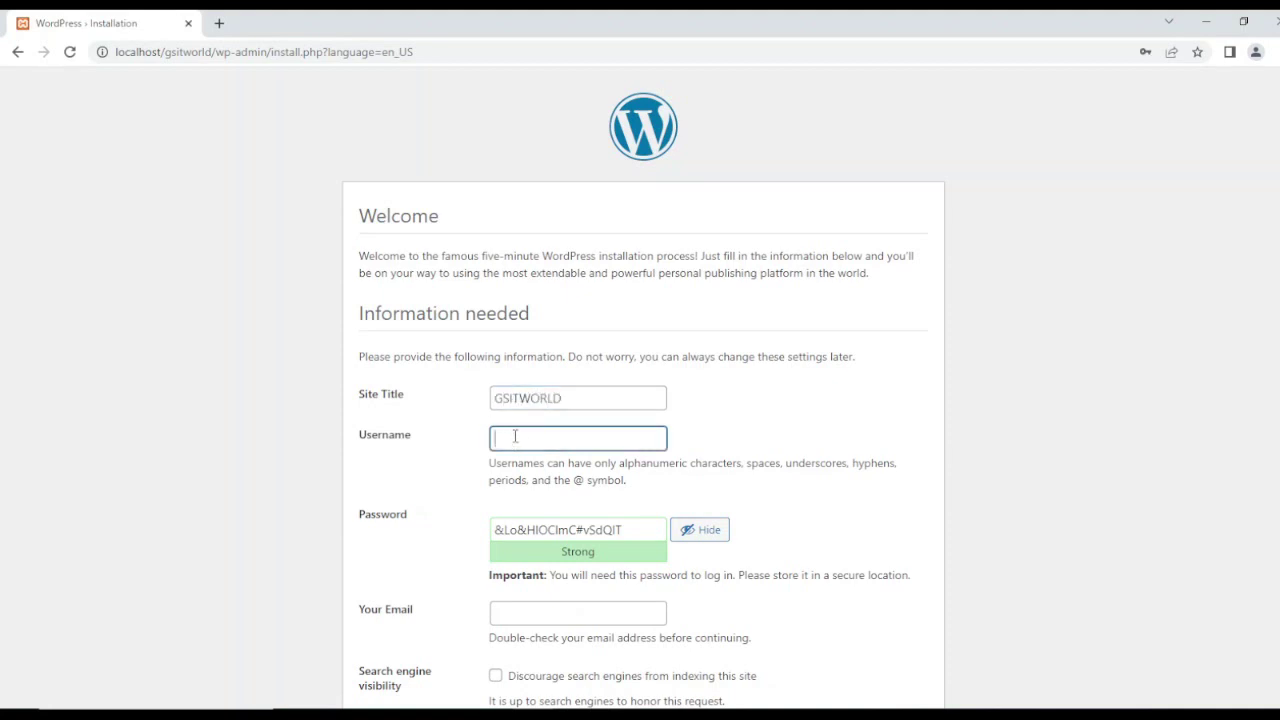
{"action": "scroll", "coordinate": [986, 276], "scroll_direction": "down", "scroll_amount": 1}
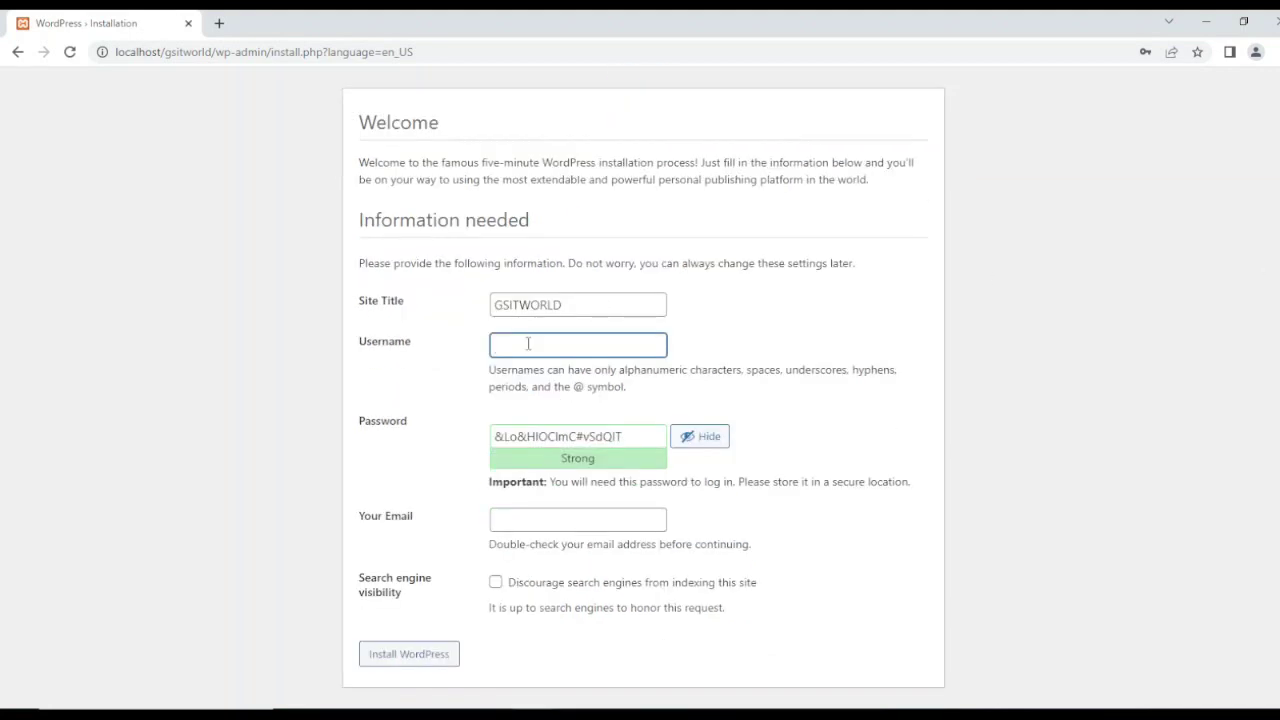
{"action": "type", "text": "admin"}
Step: Replace the generated password with a weak one and confirm using it
{"action": "left_click", "coordinate": [398, 422]}
{"action": "key", "text": "BackSpace"}
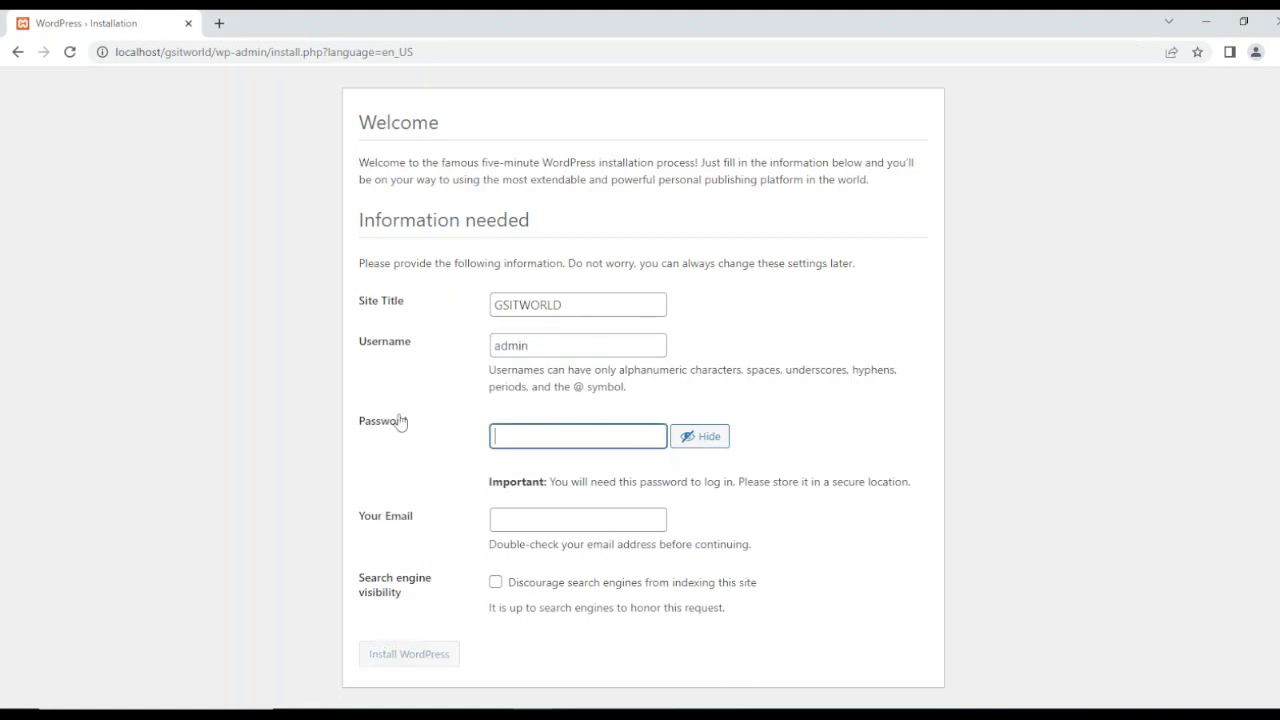
{"action": "type", "text": "admin"}
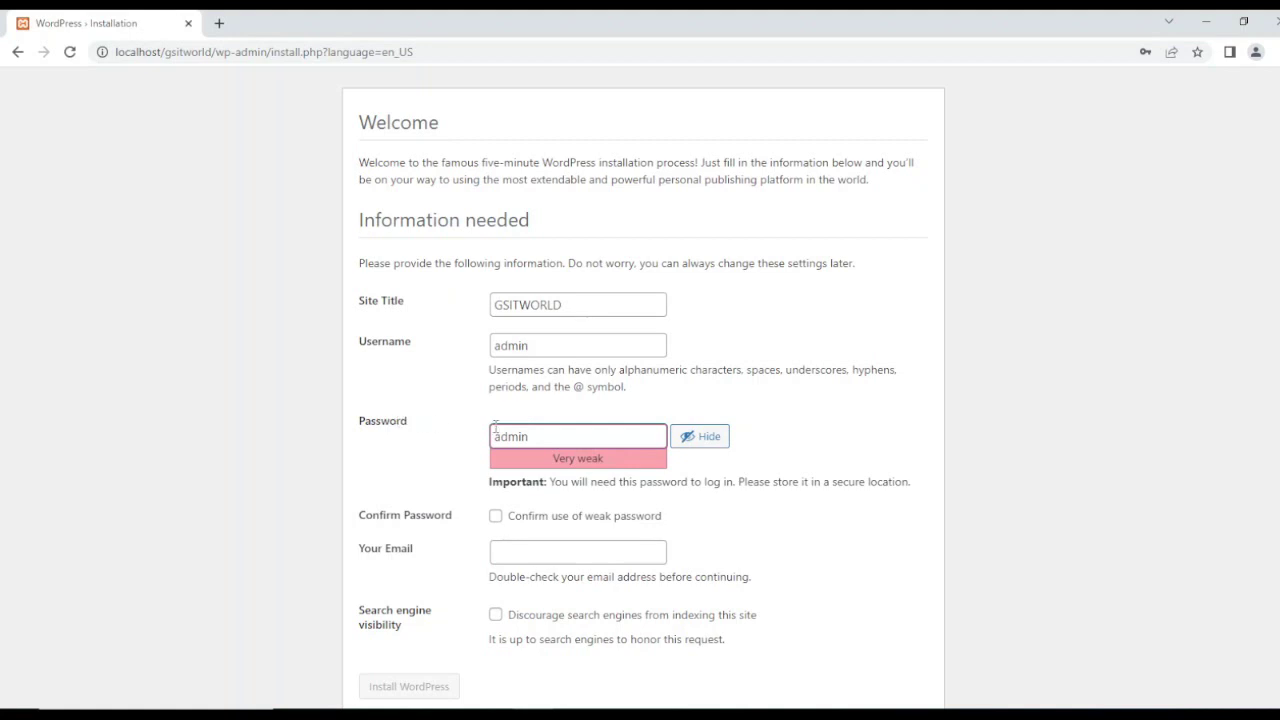
{"action": "left_click", "coordinate": [495, 516]}
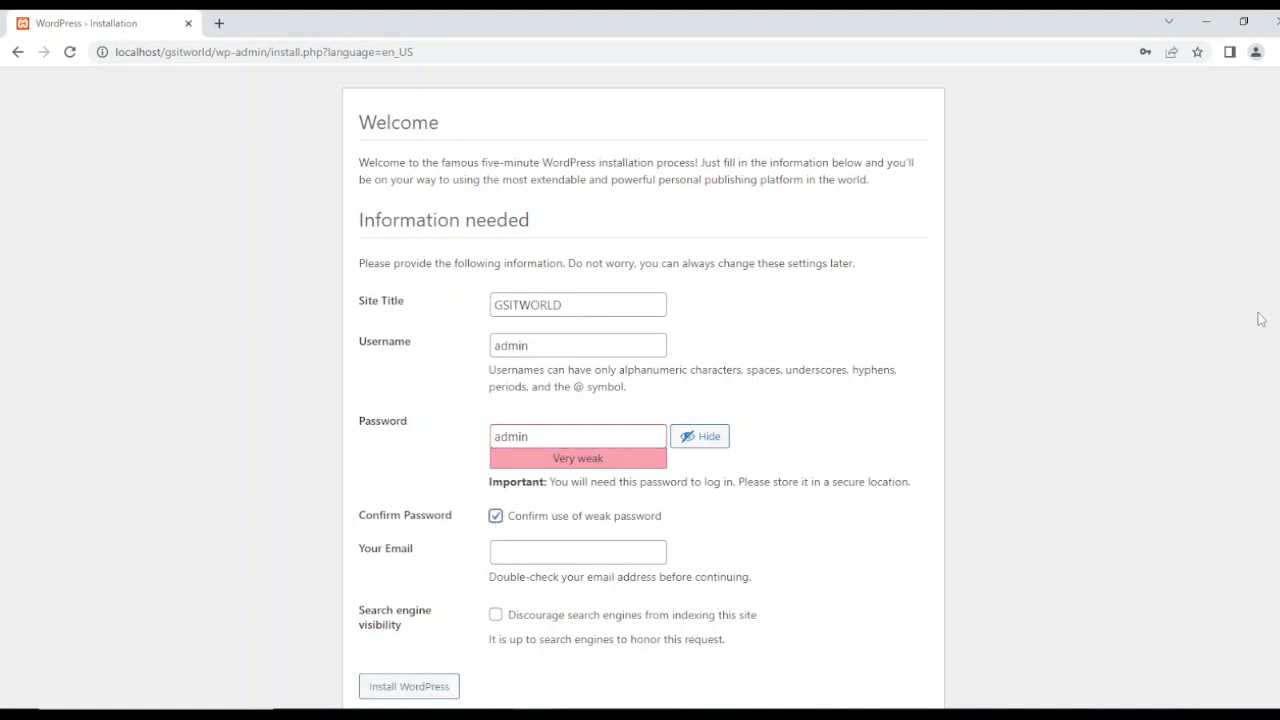
{"action": "scroll", "coordinate": [644, 387], "scroll_direction": "down", "scroll_amount": 1}
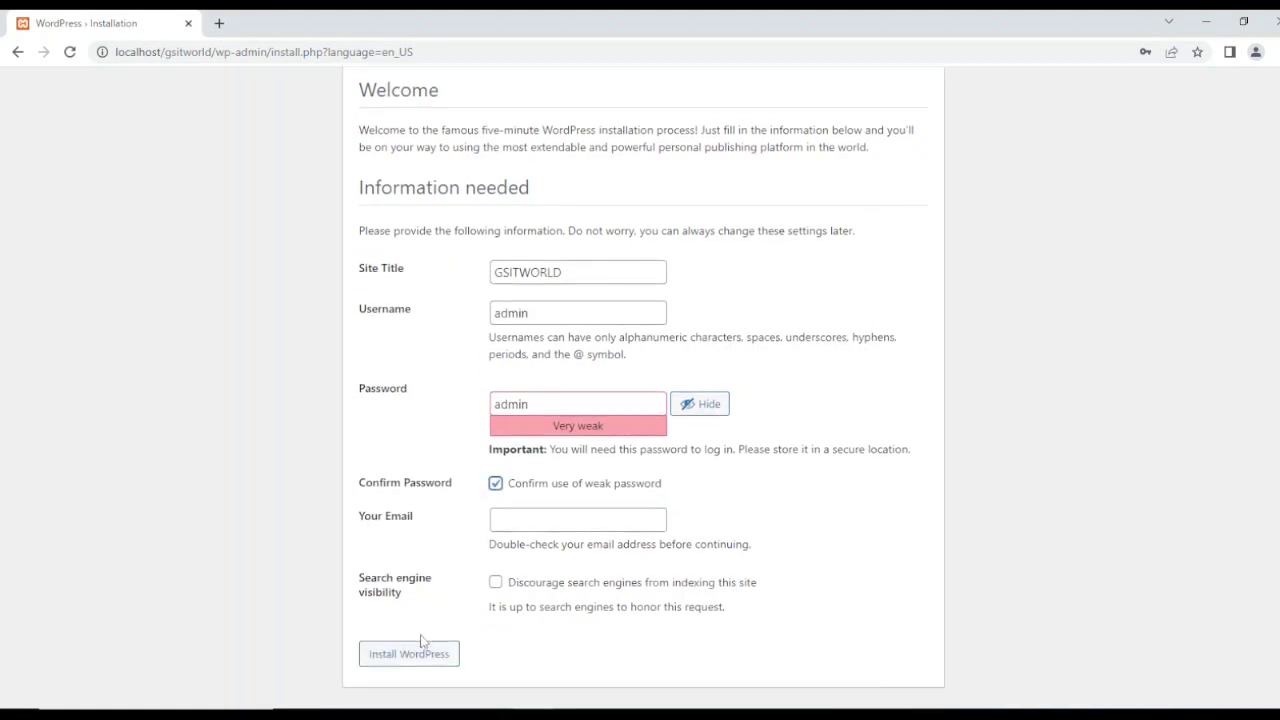
Step: Attempt the install, then fill in the missing admin e-mail address
{"action": "left_click", "coordinate": [396, 655]}
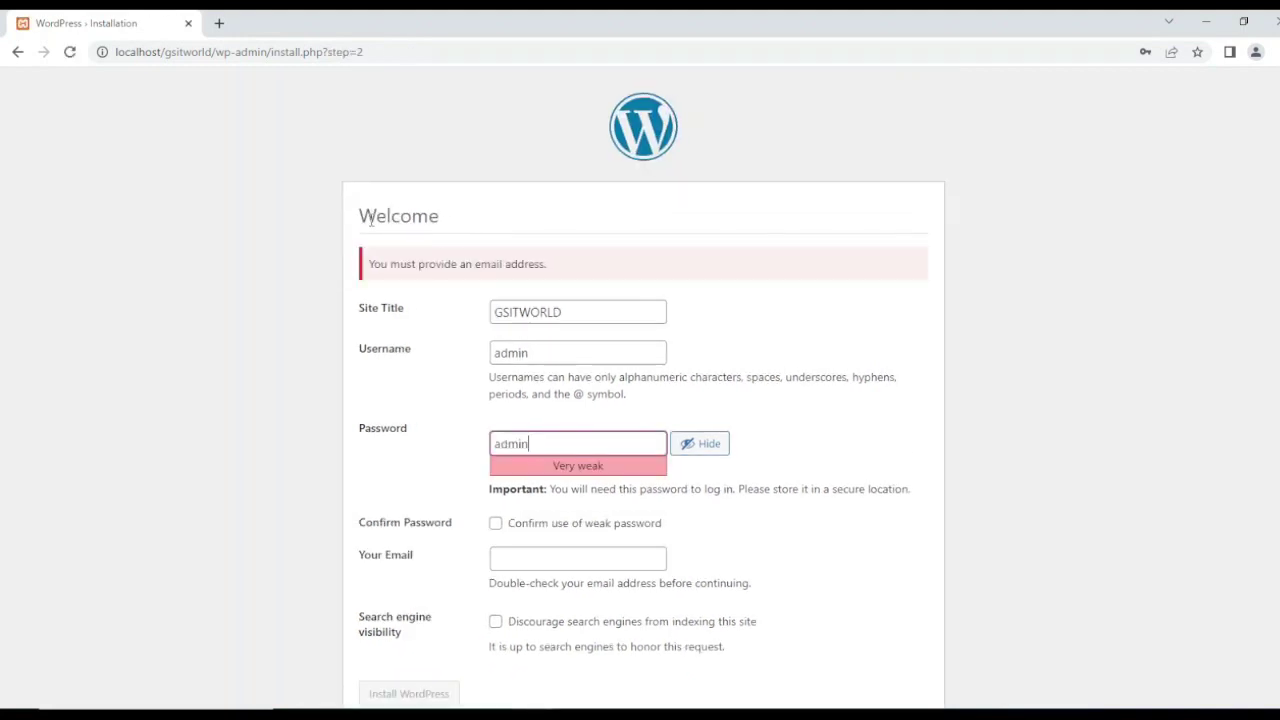
{"action": "left_click_drag", "start_coordinate": [411, 265], "coordinate": [599, 269]}
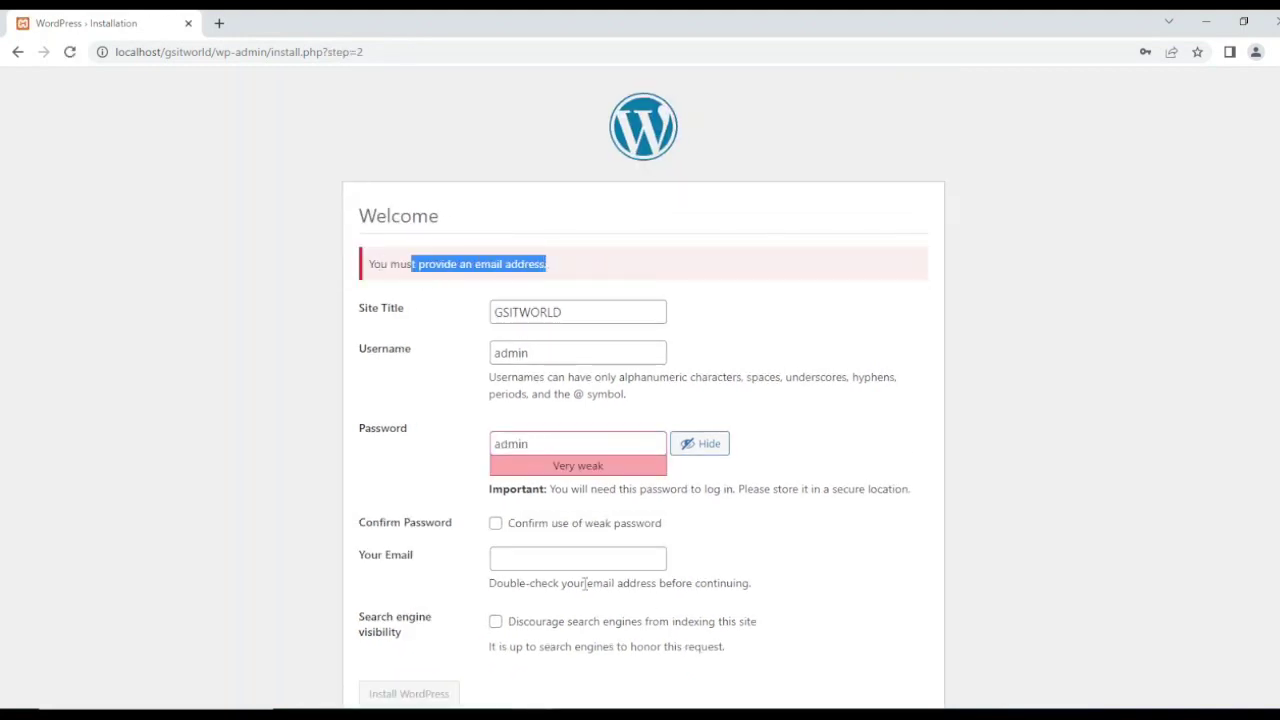
{"action": "left_click", "coordinate": [520, 559]}
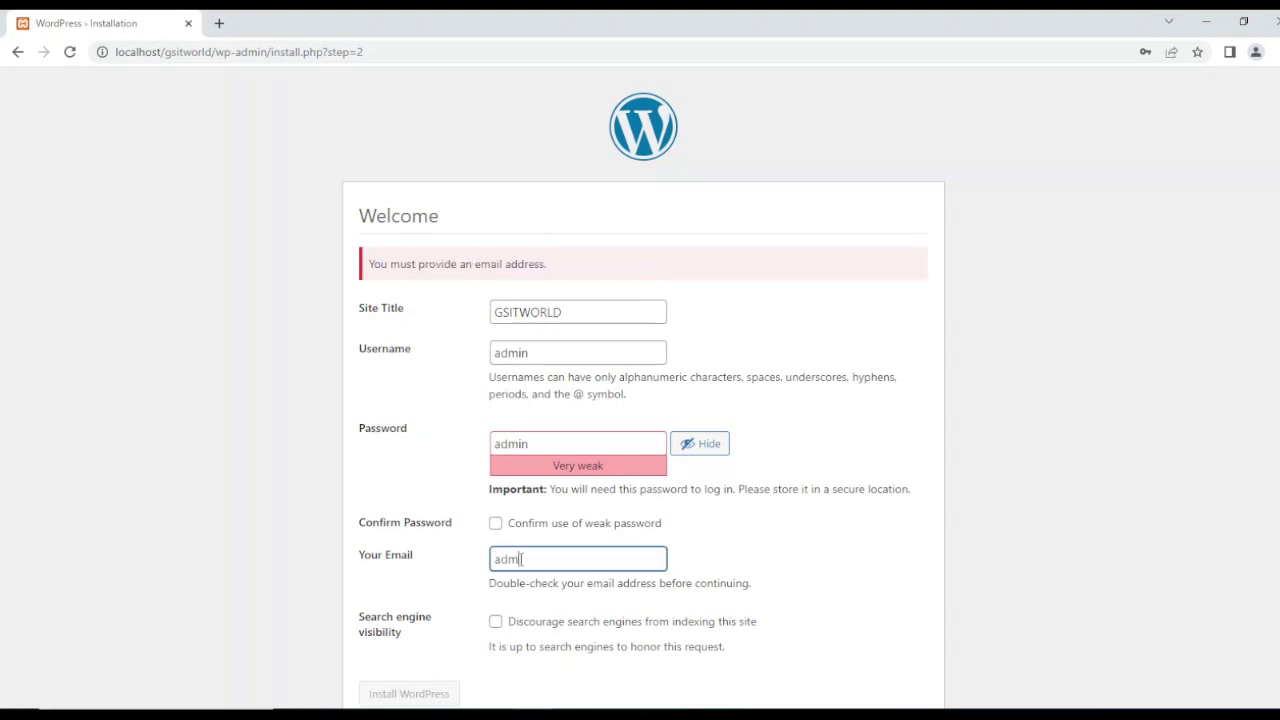
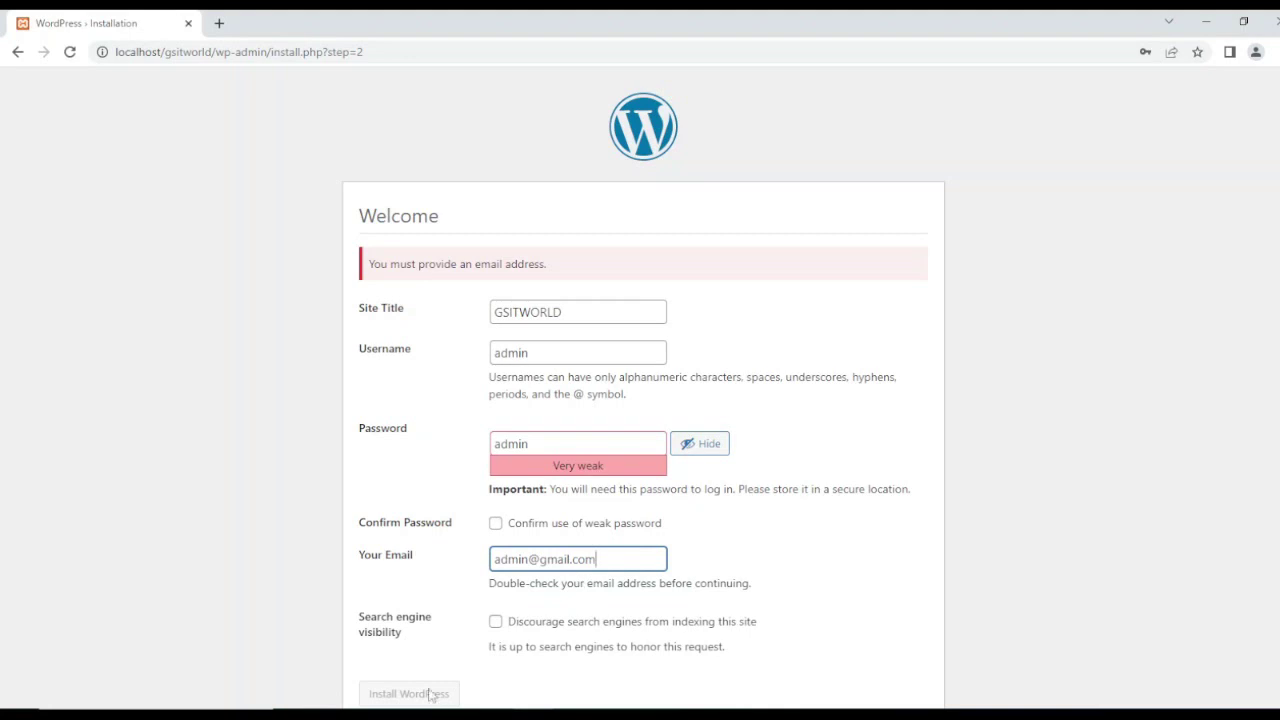
{"action": "left_click", "coordinate": [805, 565]}
Step: Reconfirm the weak password, run the installation, and decline Chrome's password saving
{"action": "scroll", "coordinate": [790, 622], "scroll_direction": "down", "scroll_amount": 1}
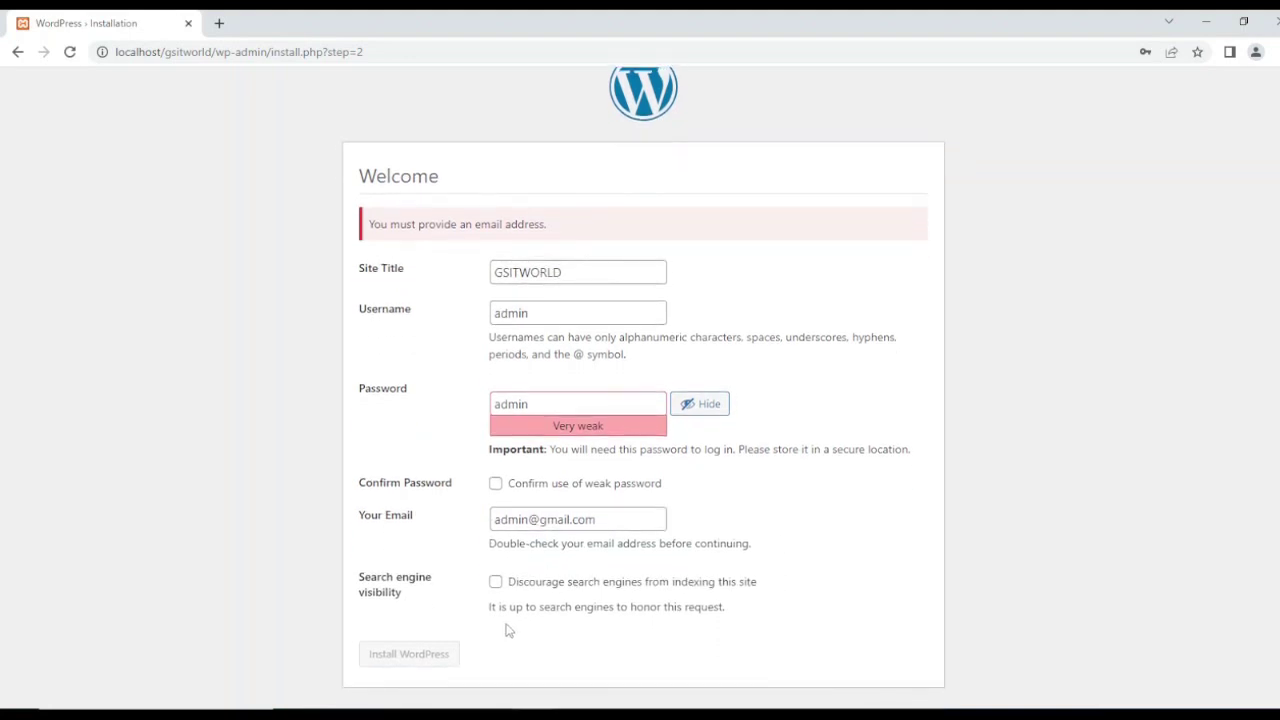
{"action": "left_click", "coordinate": [496, 484]}
{"action": "left_click", "coordinate": [412, 661]}
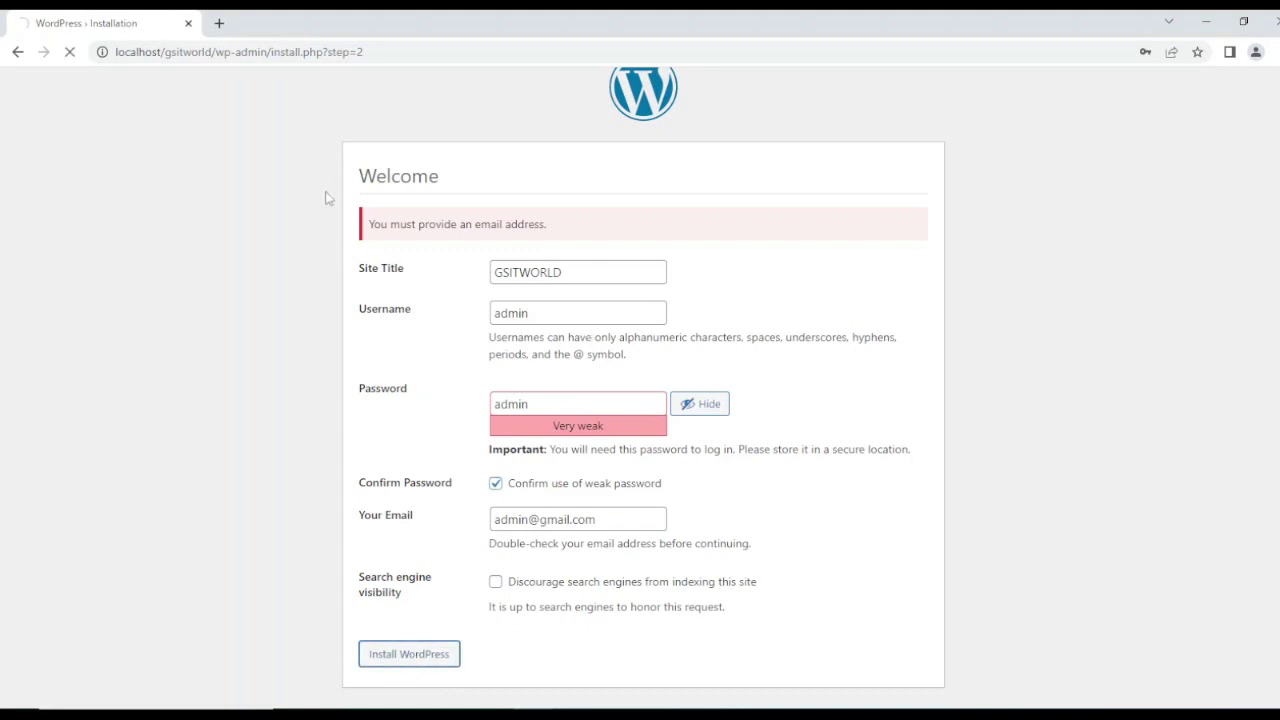
{"action": "left_click", "coordinate": [1168, 283]}
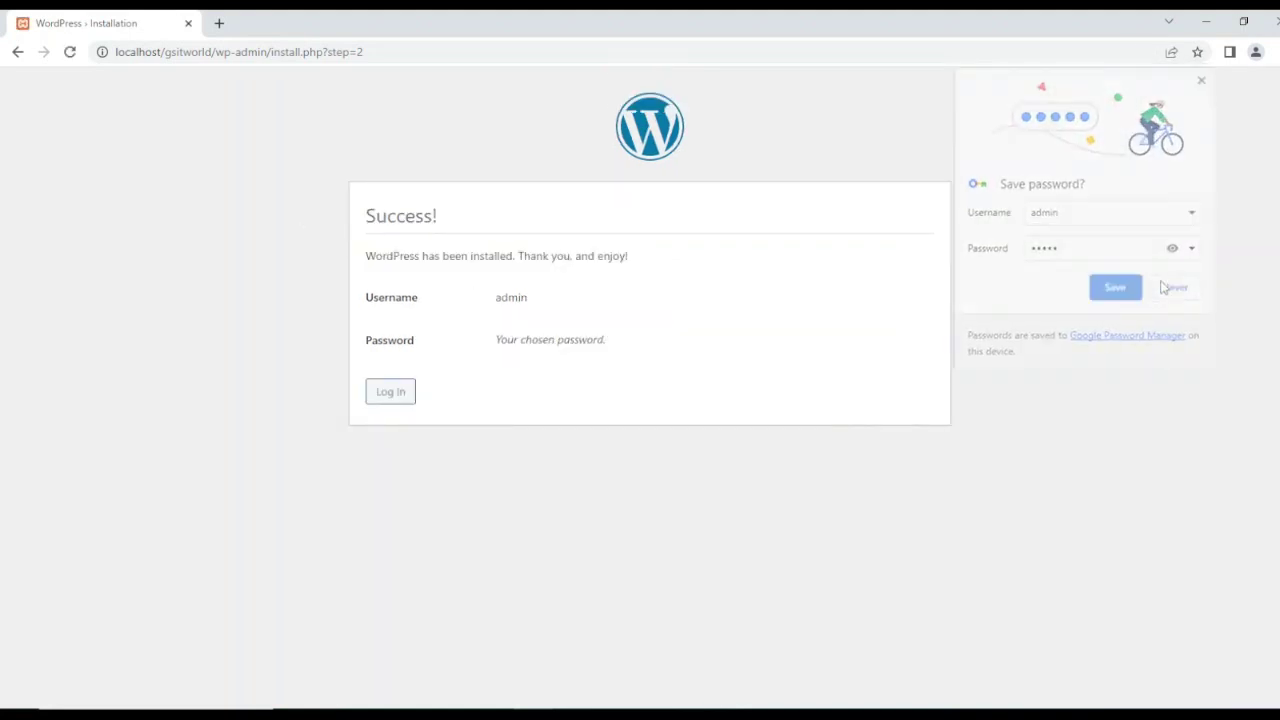
Step: Sign in on wp-login.php with username admin and the chosen password
{"action": "left_click", "coordinate": [389, 392]}
{"action": "left_click", "coordinate": [580, 273]}
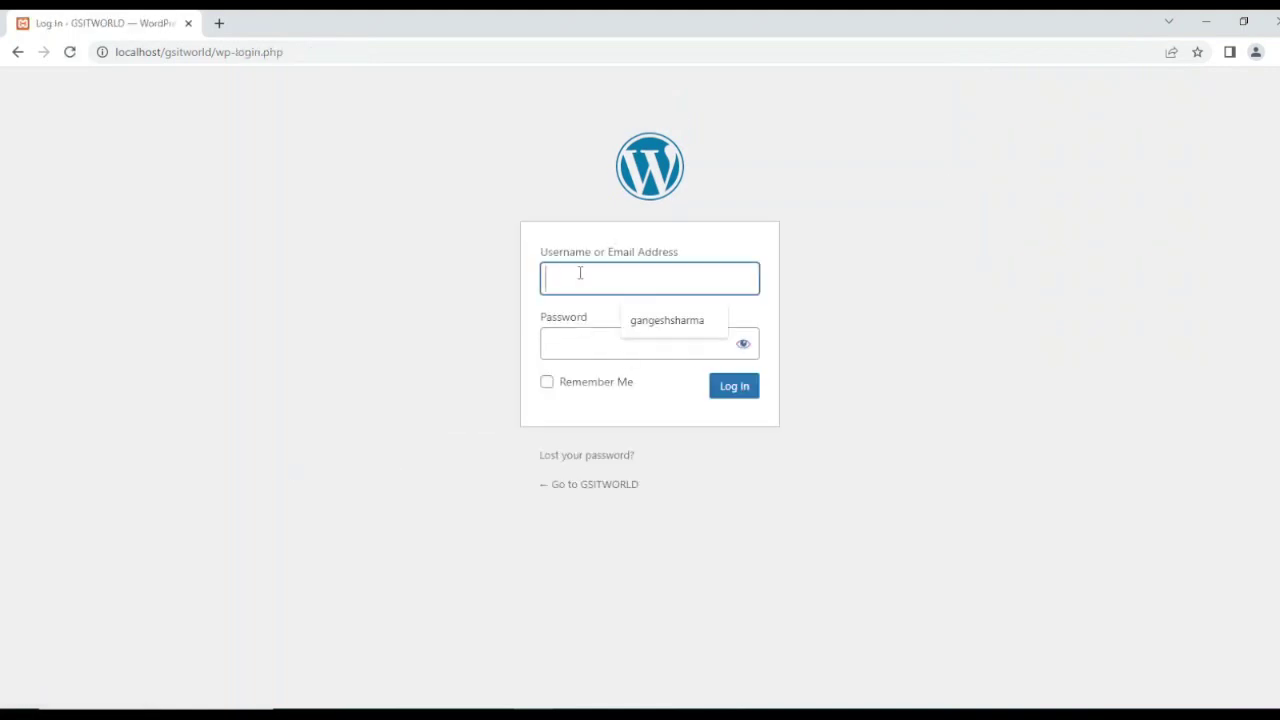
{"action": "type", "text": "admin"}
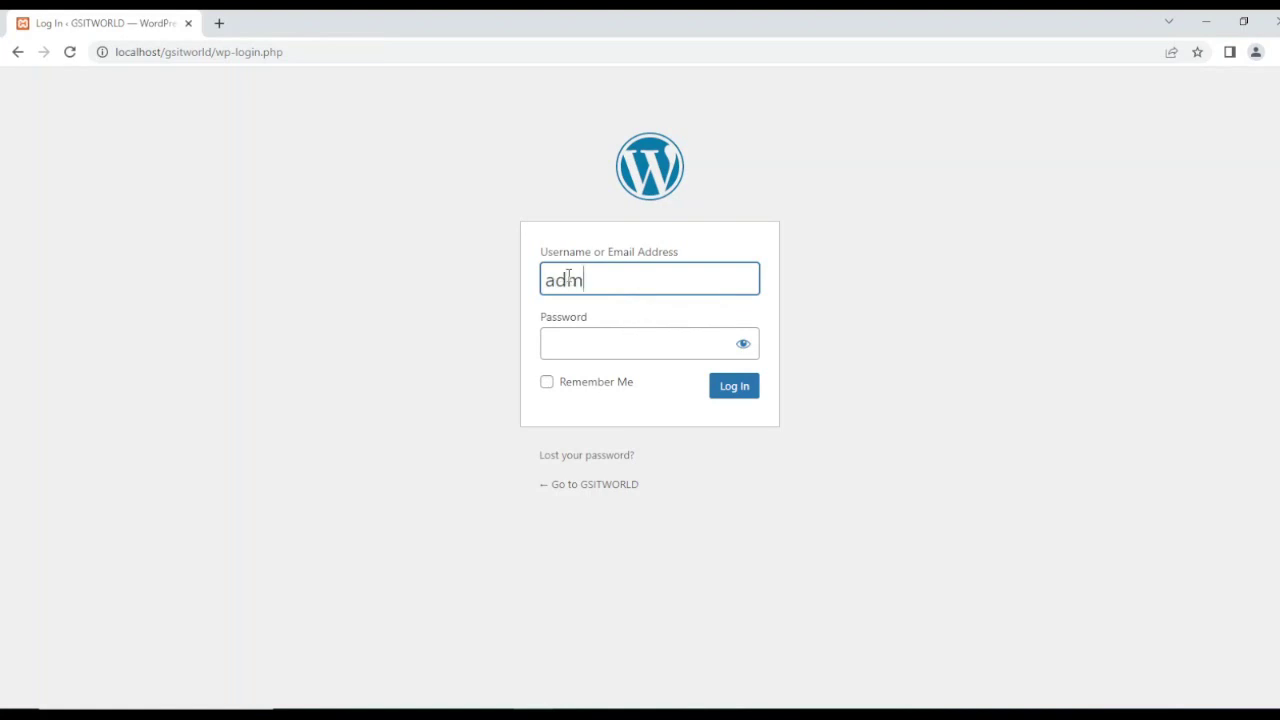
{"action": "left_click", "coordinate": [576, 342]}
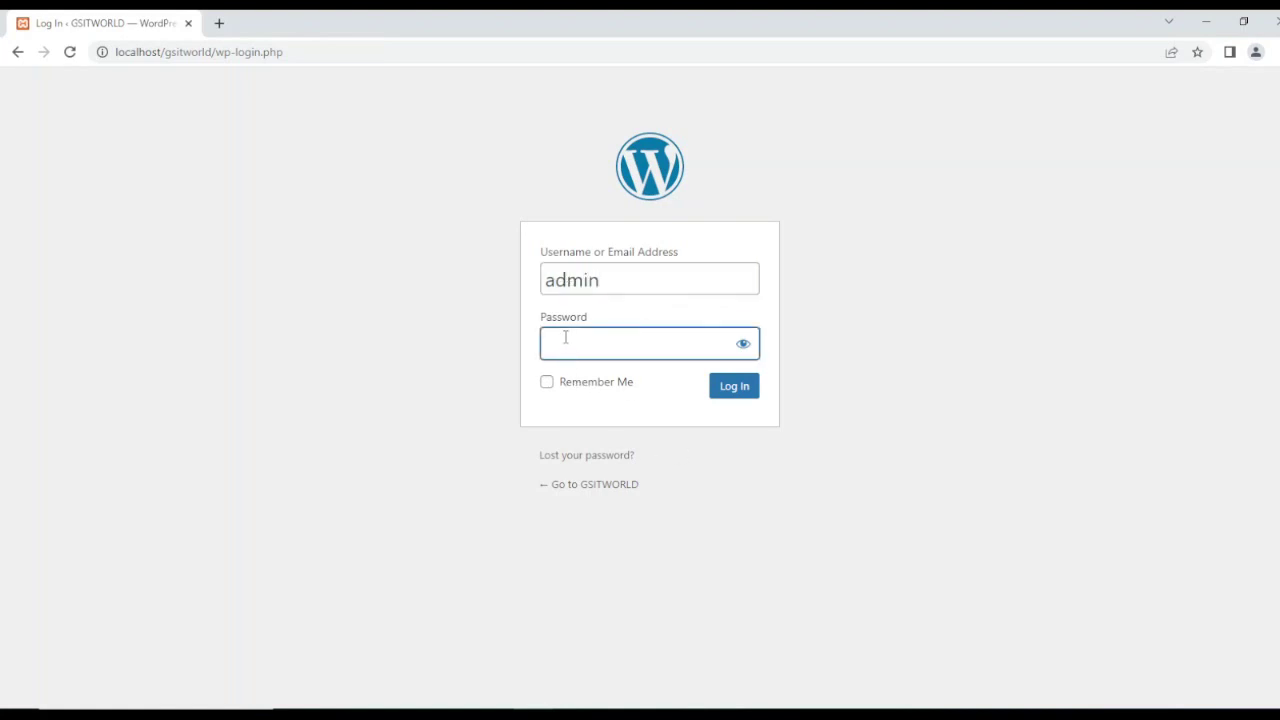
{"action": "type", "text": "admin"}
{"action": "left_click", "coordinate": [734, 390]}
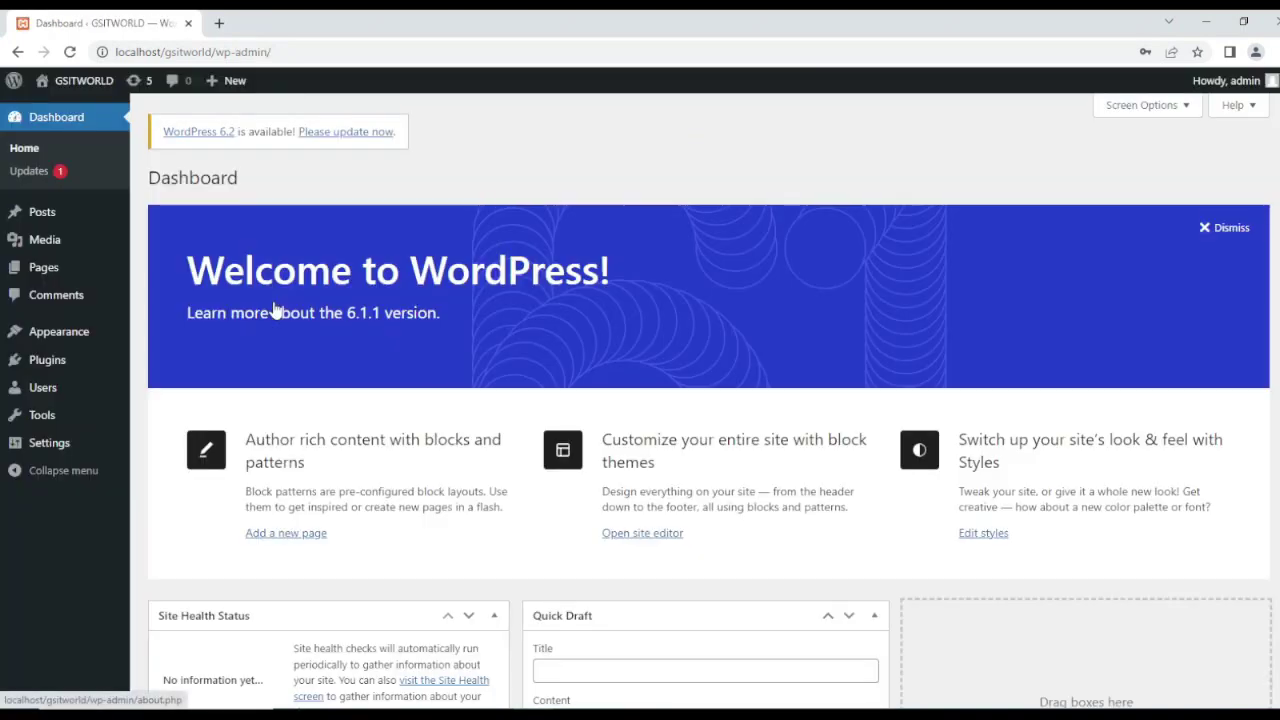
Step: Scroll through the Dashboard, open the admin's Edit Profile page, then log out of the admin account
{"action": "scroll", "coordinate": [405, 128], "scroll_direction": "down", "scroll_amount": 5}
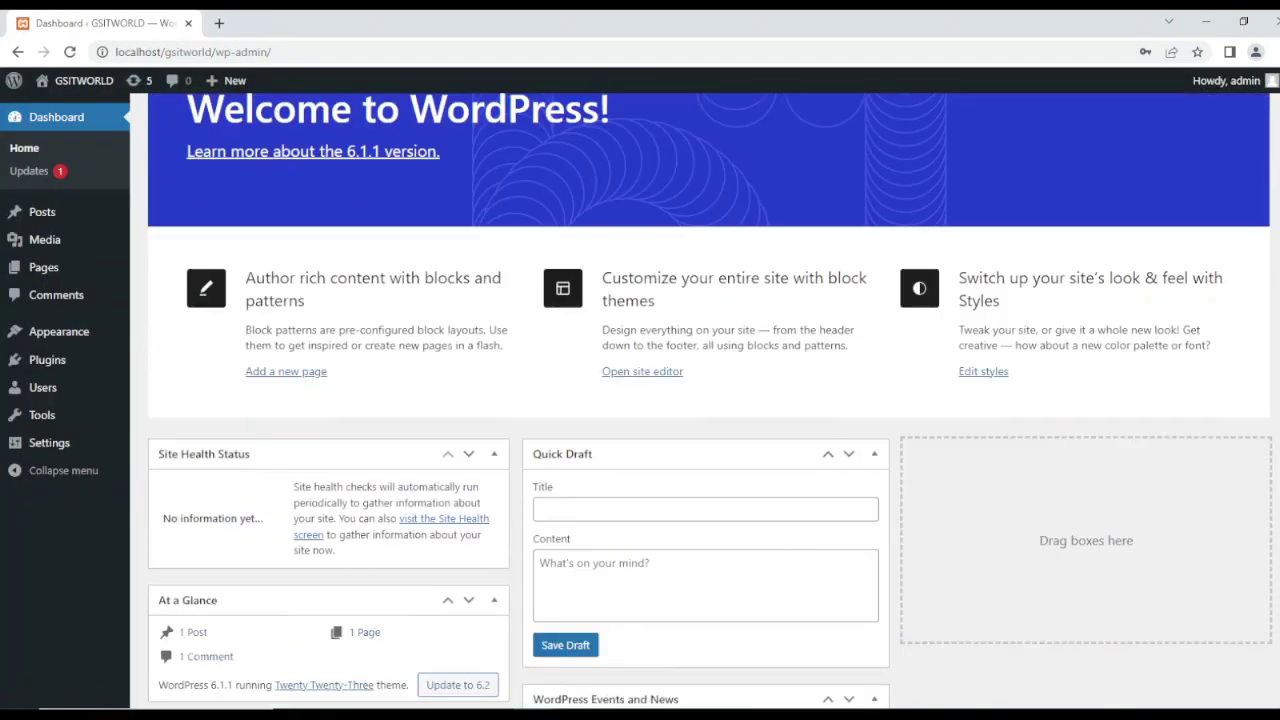
{"action": "scroll", "coordinate": [405, 128], "scroll_direction": "up", "scroll_amount": 5}
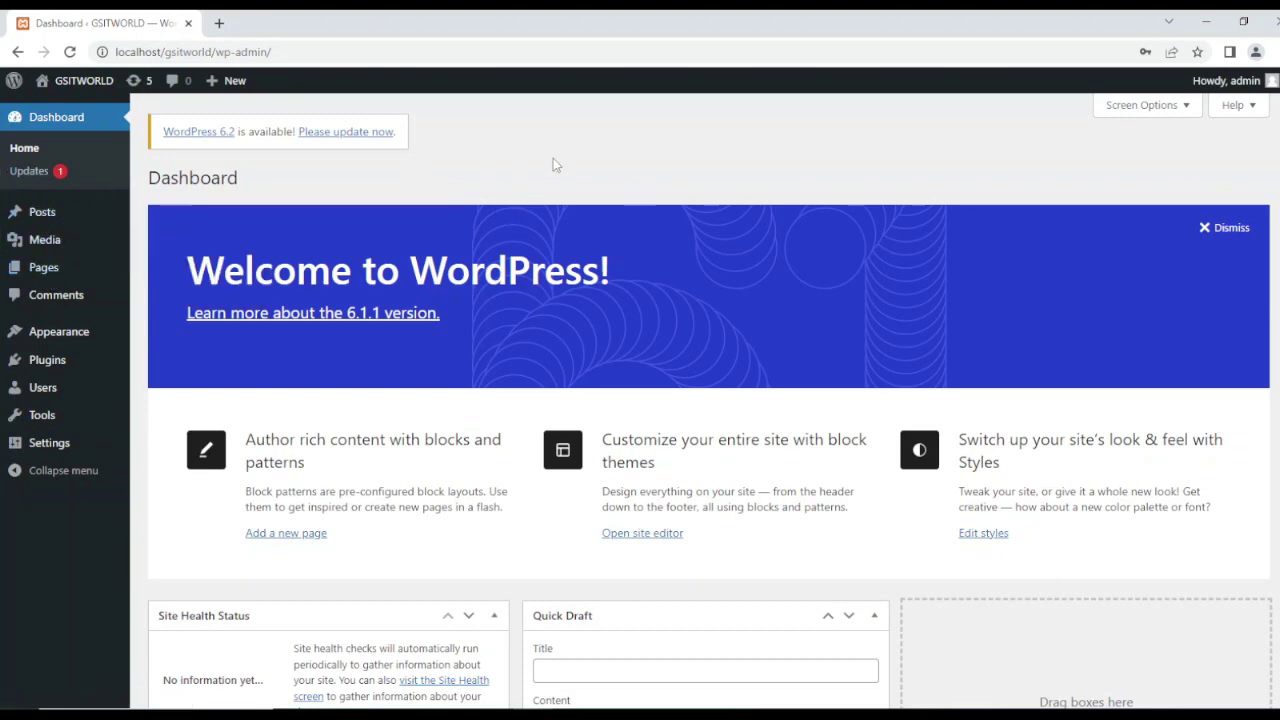
{"action": "mouse_move", "coordinate": [1230, 88]}
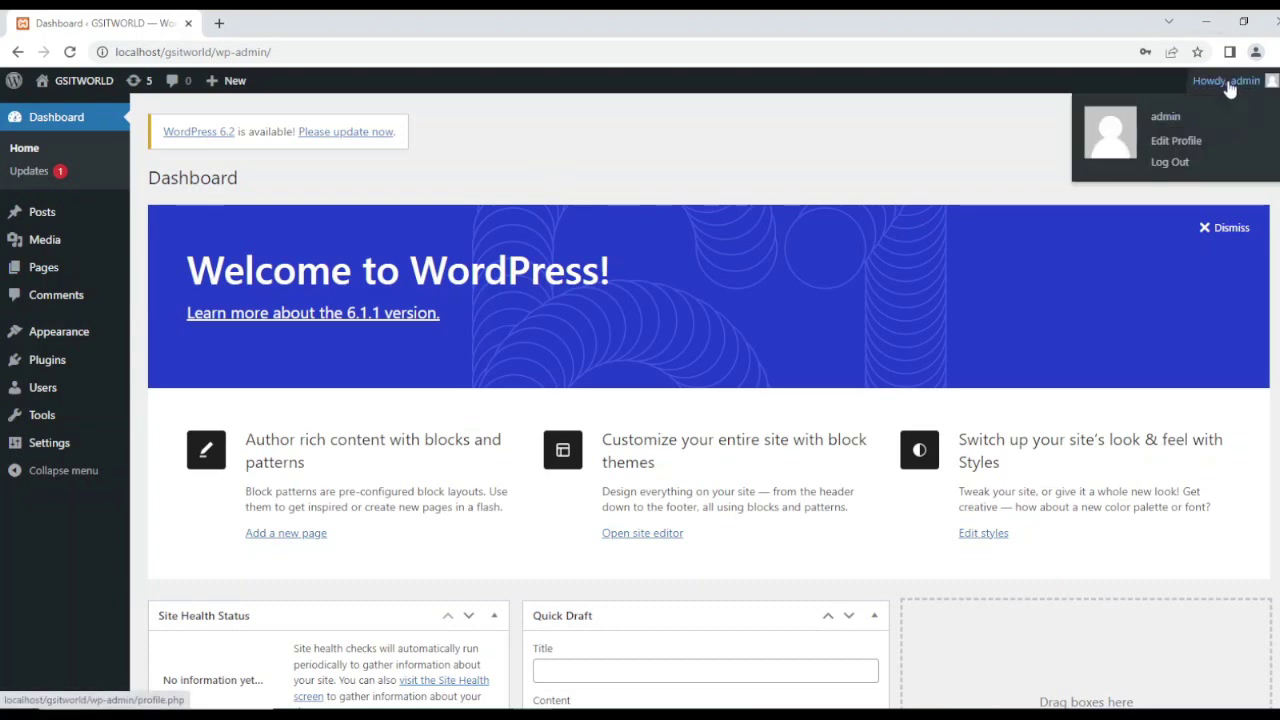
{"action": "left_click", "coordinate": [1185, 142]}
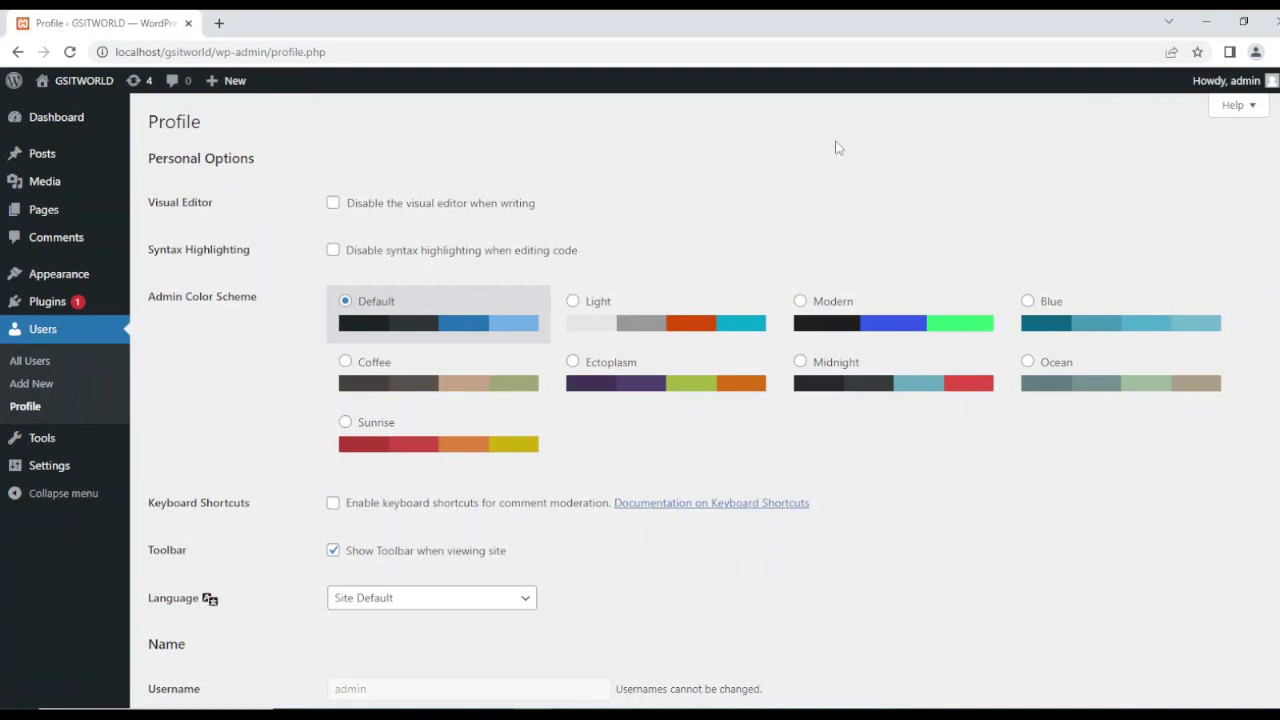
{"action": "mouse_move", "coordinate": [1246, 86]}
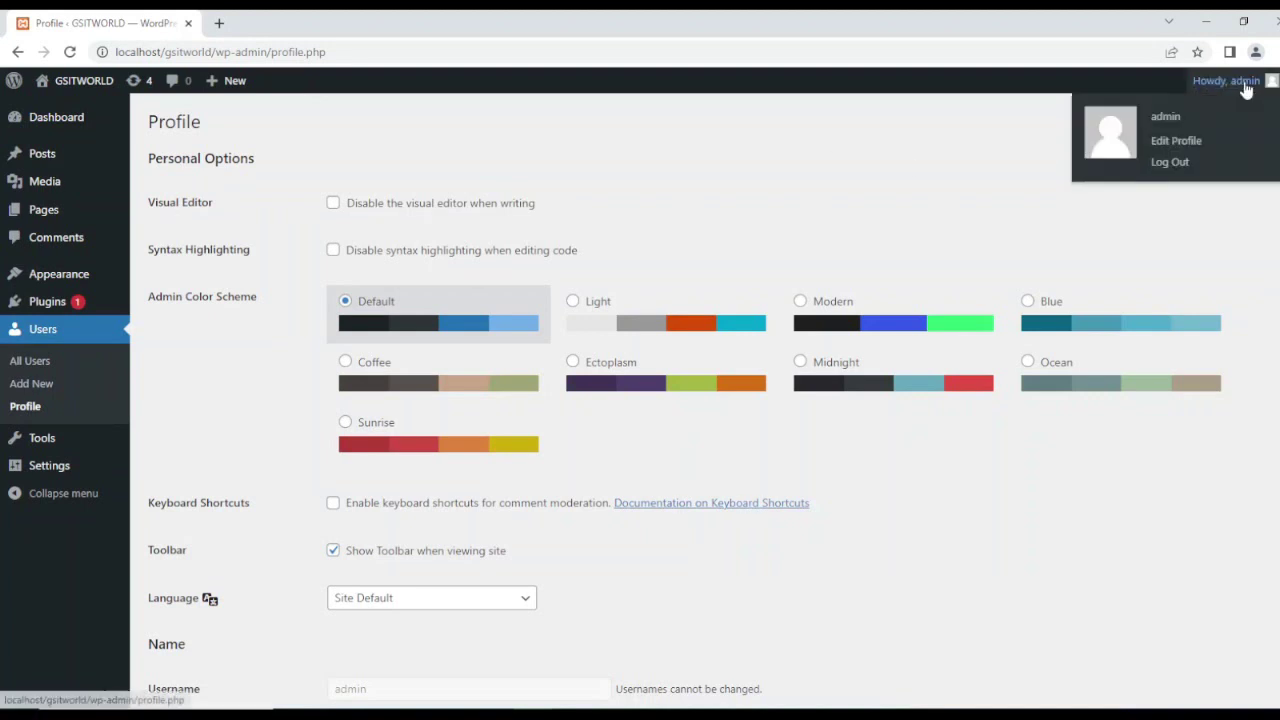
{"action": "left_click", "coordinate": [1181, 164]}
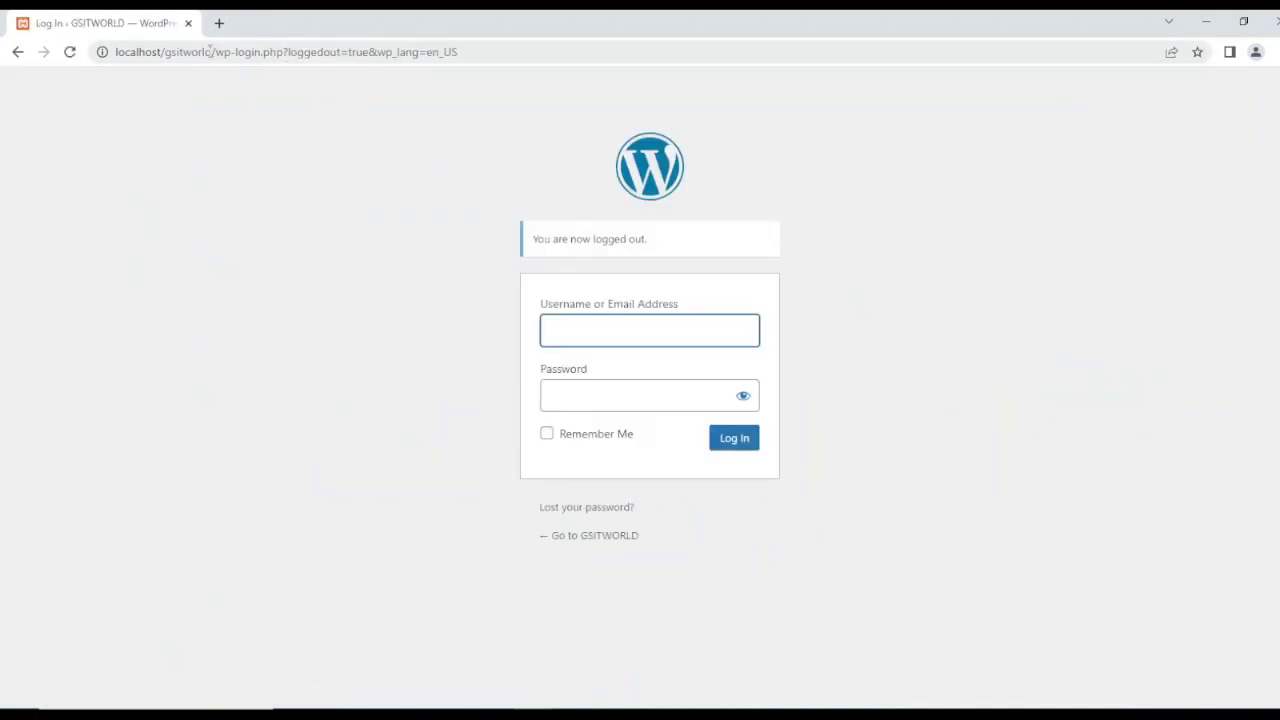
Step: Trim the address to localhost/gsitworld and view the site's public home page
{"action": "left_click", "coordinate": [208, 52]}
{"action": "left_click", "coordinate": [164, 52]}
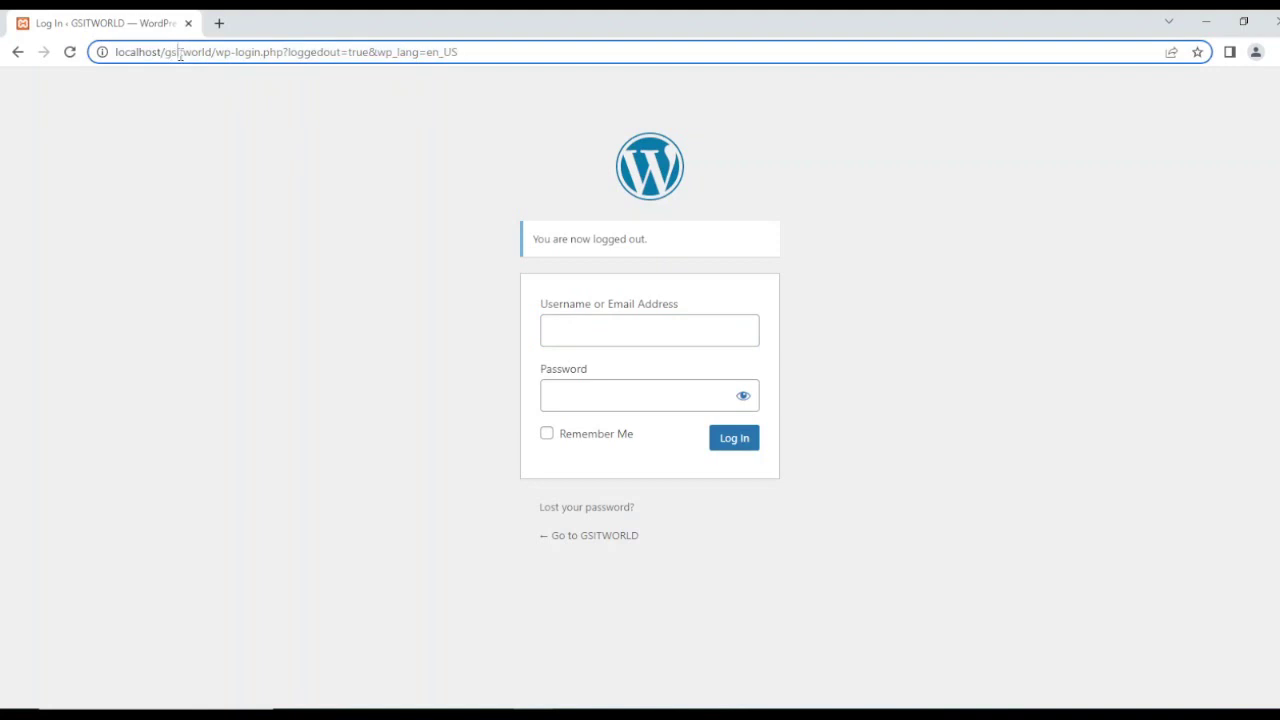
{"action": "left_click_drag", "start_coordinate": [211, 52], "coordinate": [700, 49]}
{"action": "key", "text": "BackSpace"}
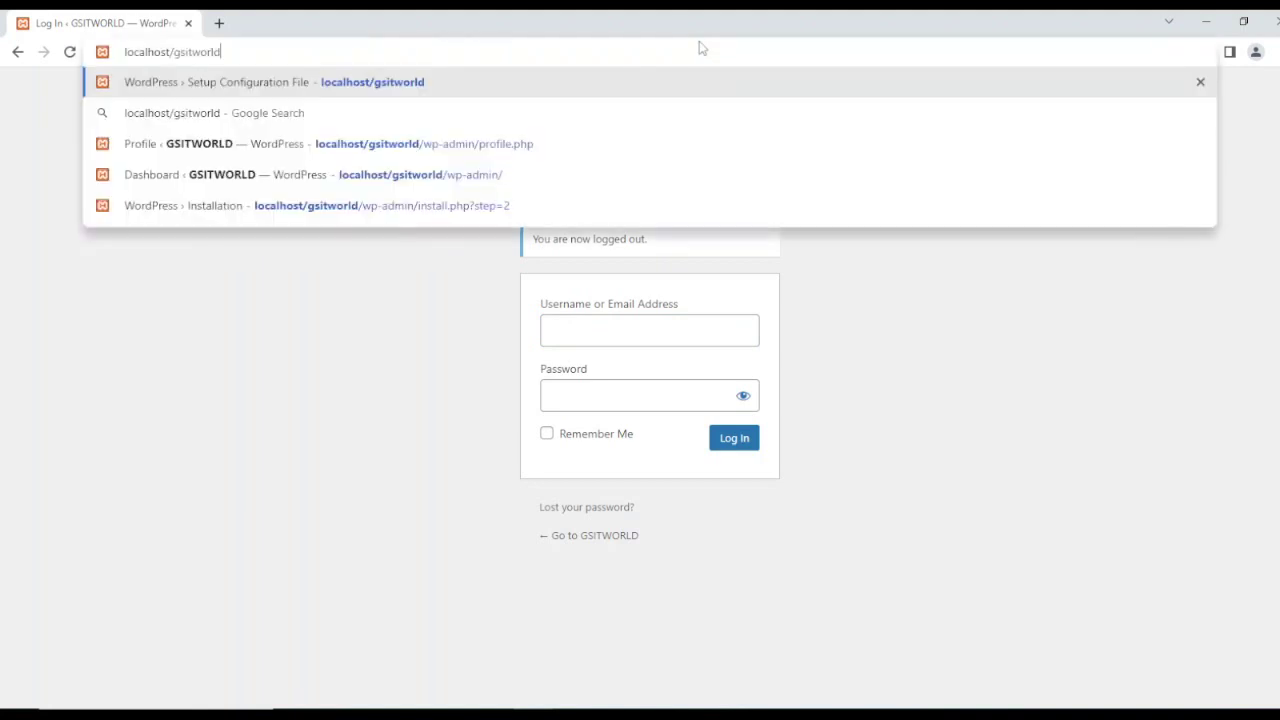
{"action": "key", "text": "Return"}
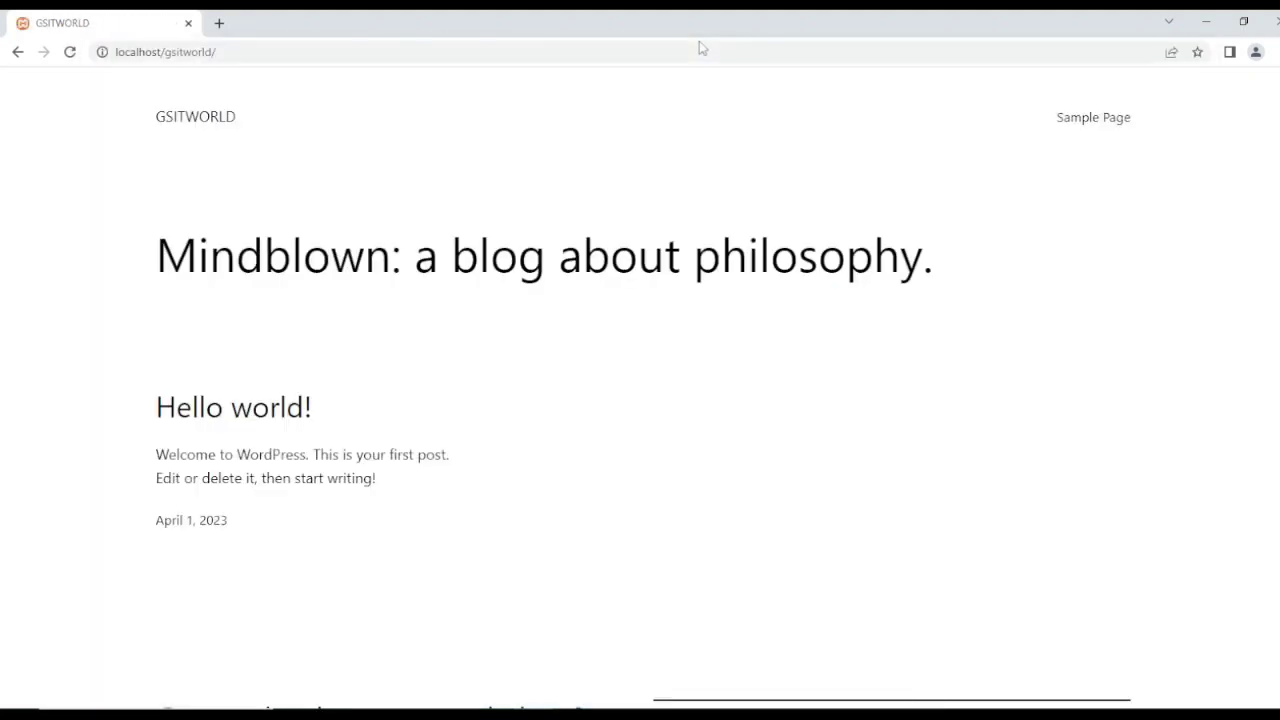
{"action": "left_click_drag", "start_coordinate": [199, 250], "coordinate": [798, 255]}
{"action": "scroll", "coordinate": [777, 524], "scroll_direction": "down", "scroll_amount": 3}
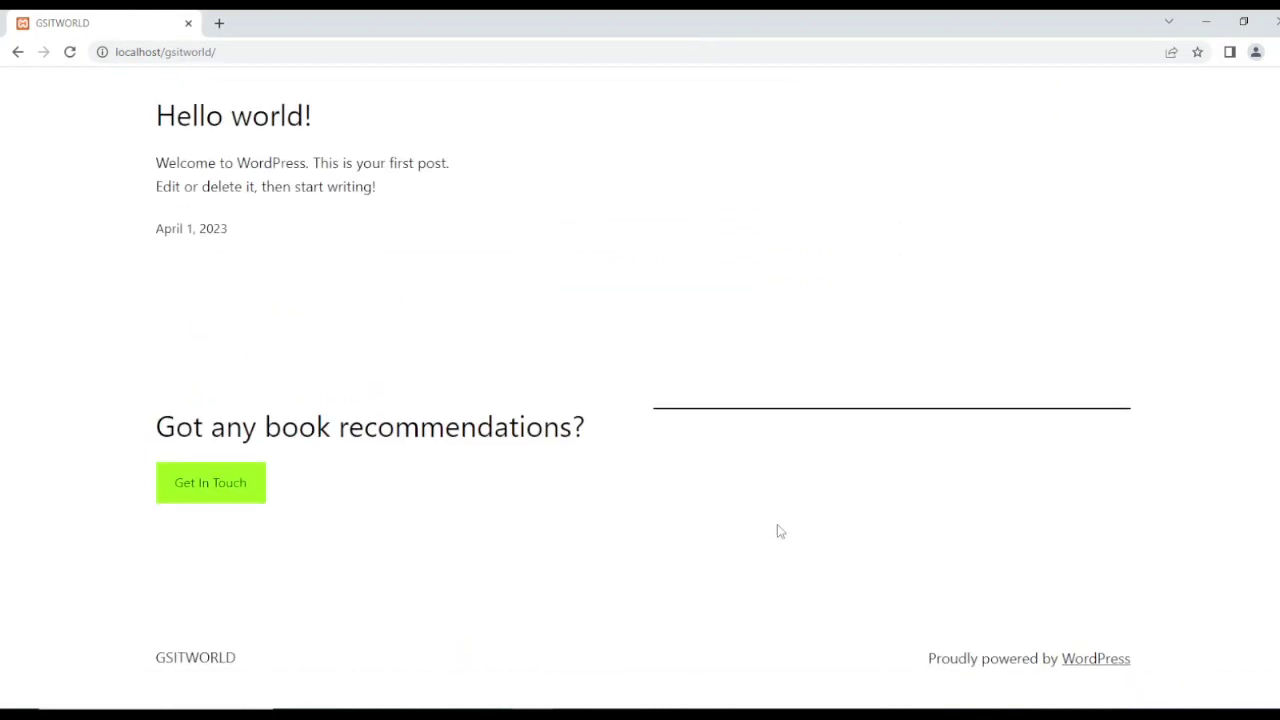
{"action": "scroll", "coordinate": [777, 524], "scroll_direction": "up", "scroll_amount": 3}
Step: Go to localhost/gsitworld/wp-admin and log in with the admin account's username and password
{"action": "left_click", "coordinate": [266, 51]}
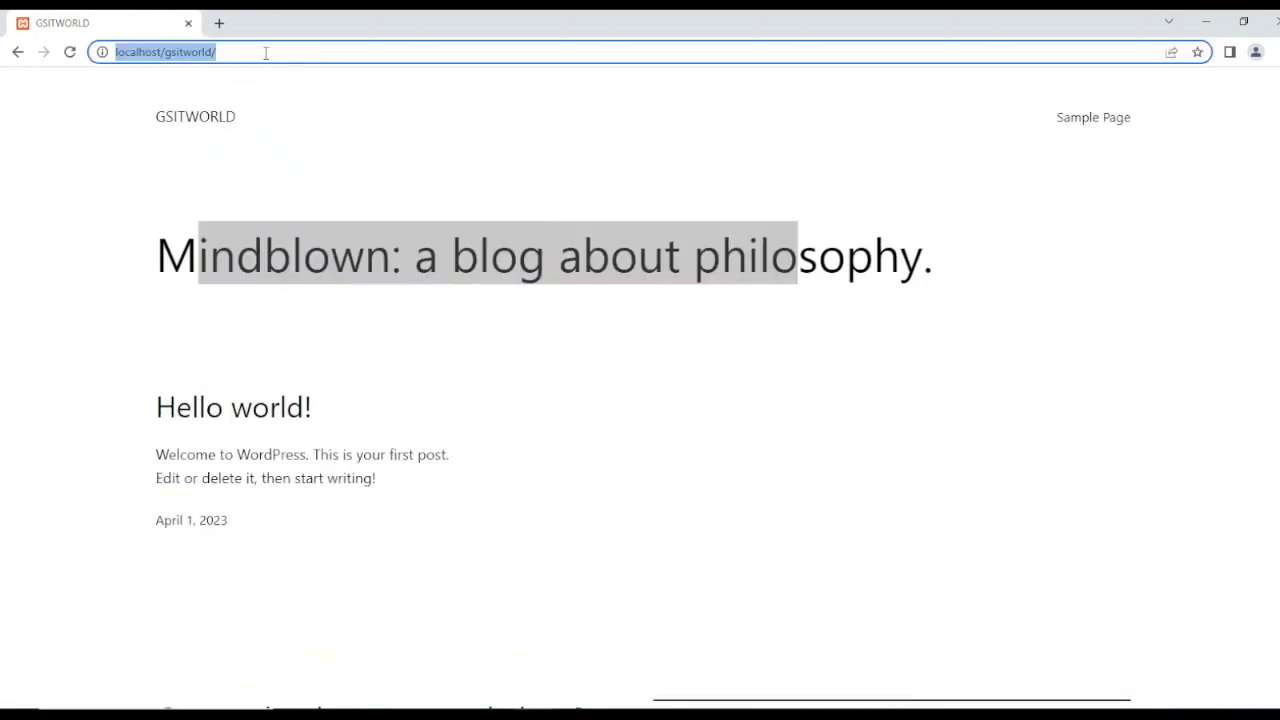
{"action": "left_click", "coordinate": [285, 53]}
{"action": "type", "text": "wp-"}
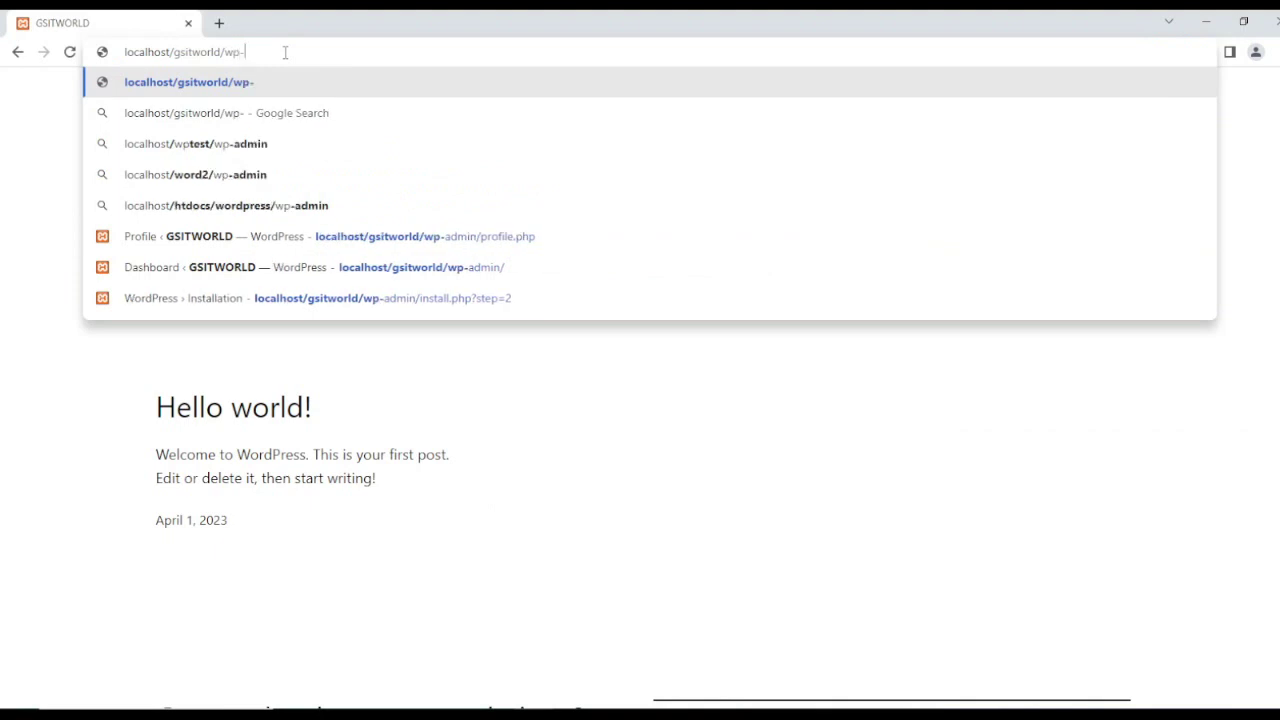
{"action": "type", "text": "admin"}
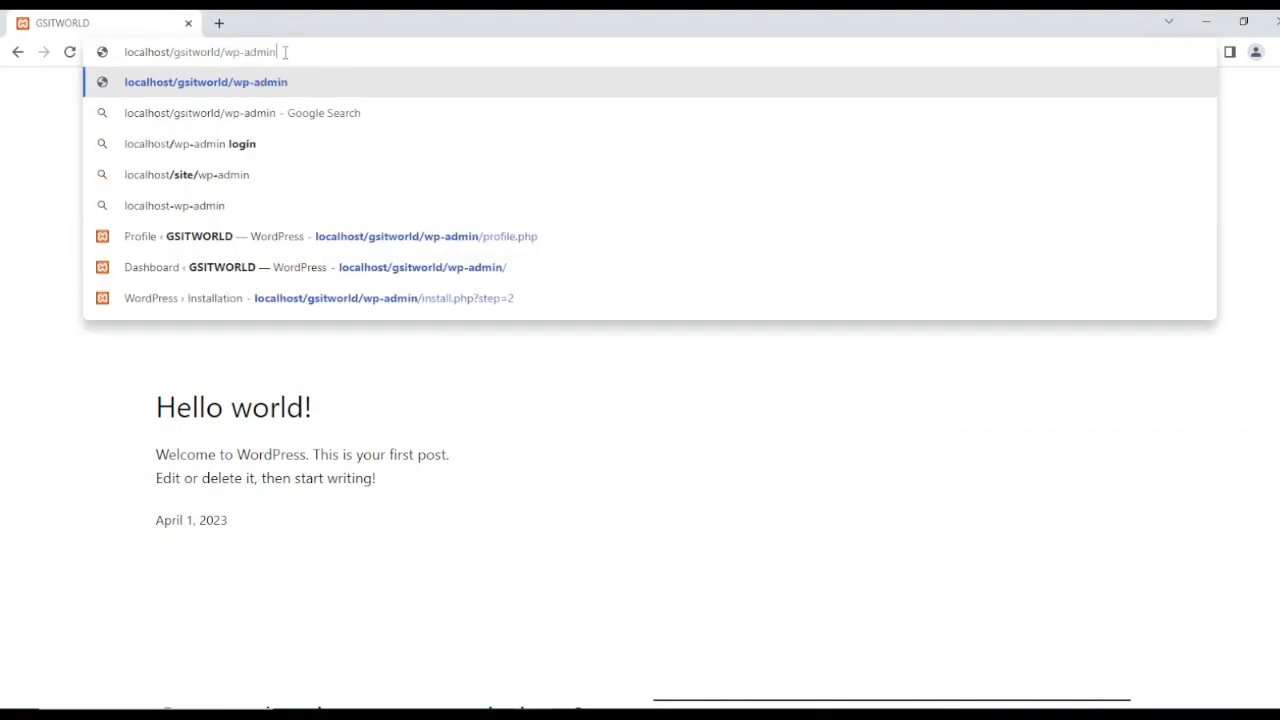
{"action": "key", "text": "Return"}
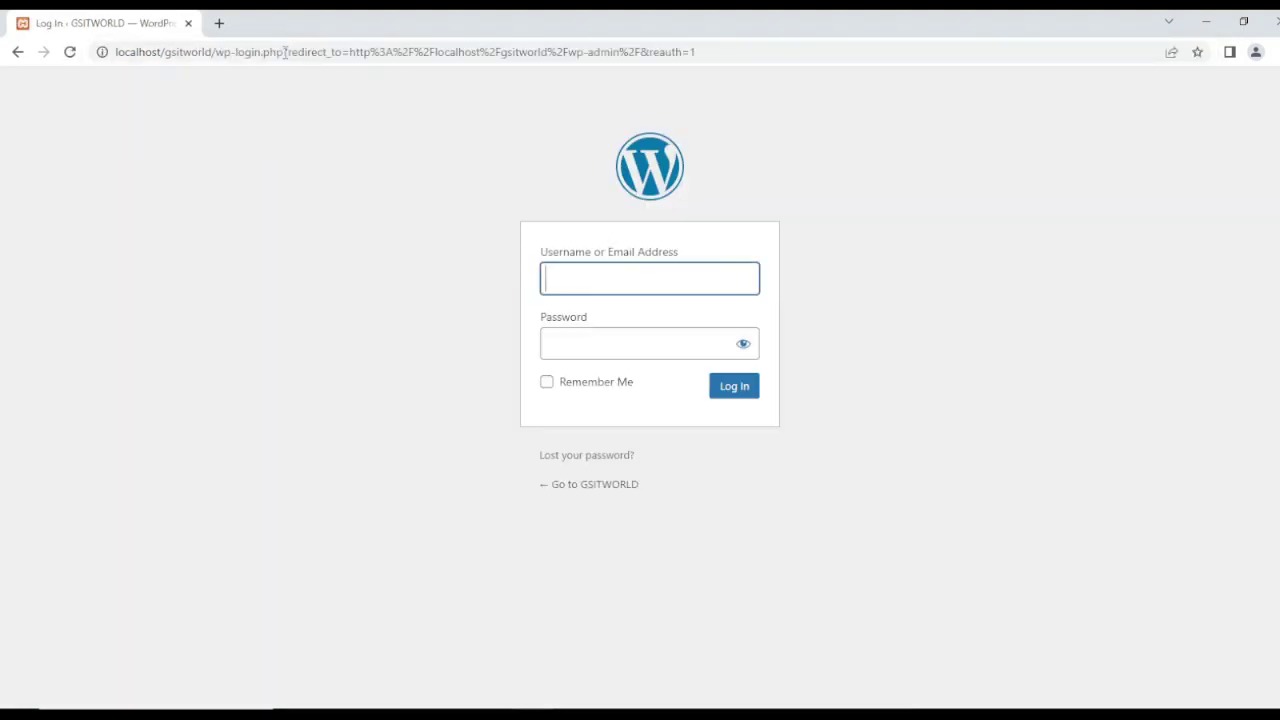
{"action": "left_click", "coordinate": [566, 274]}
{"action": "type", "text": "admin"}
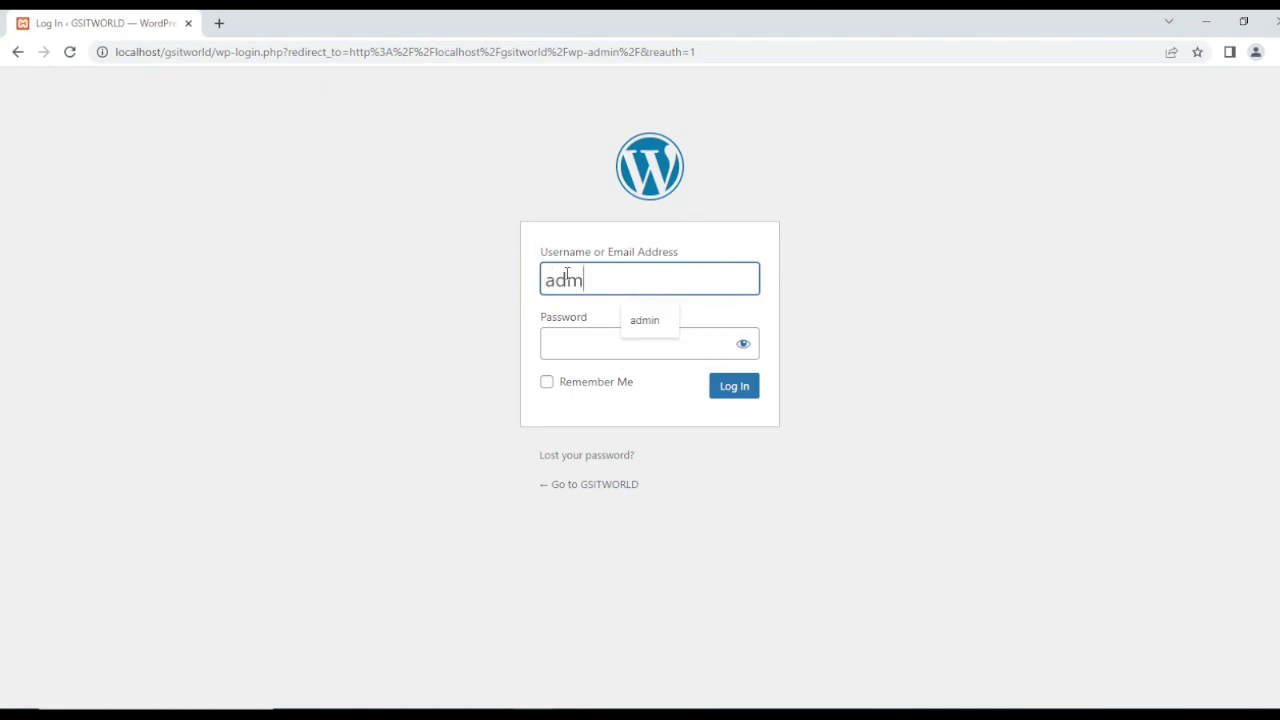
{"action": "left_click", "coordinate": [604, 343]}
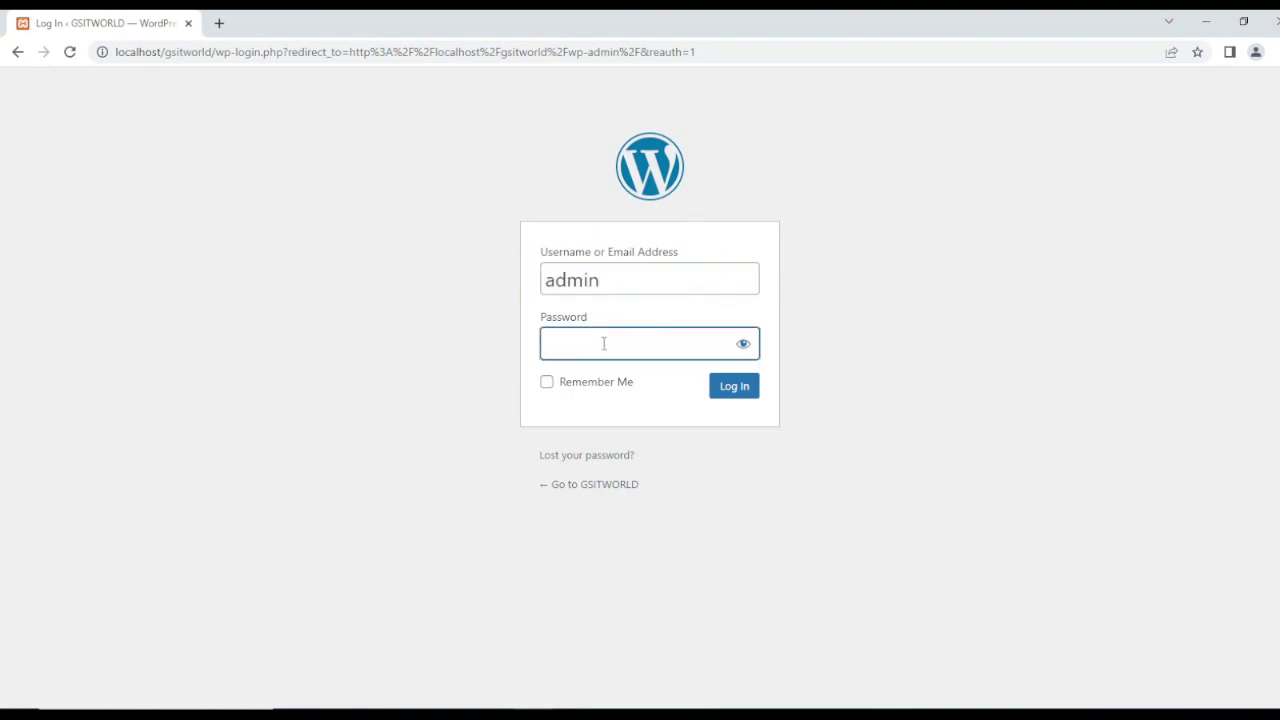
{"action": "type", "text": "admin"}
{"action": "left_click", "coordinate": [740, 389]}
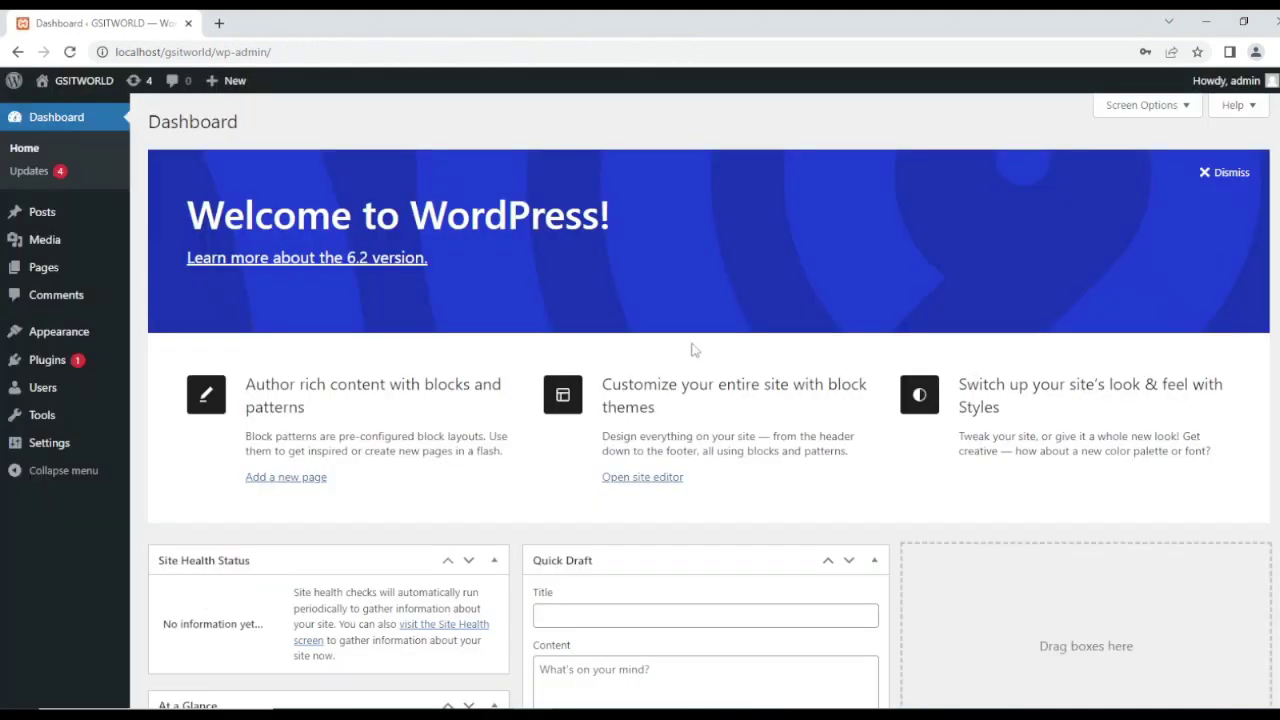